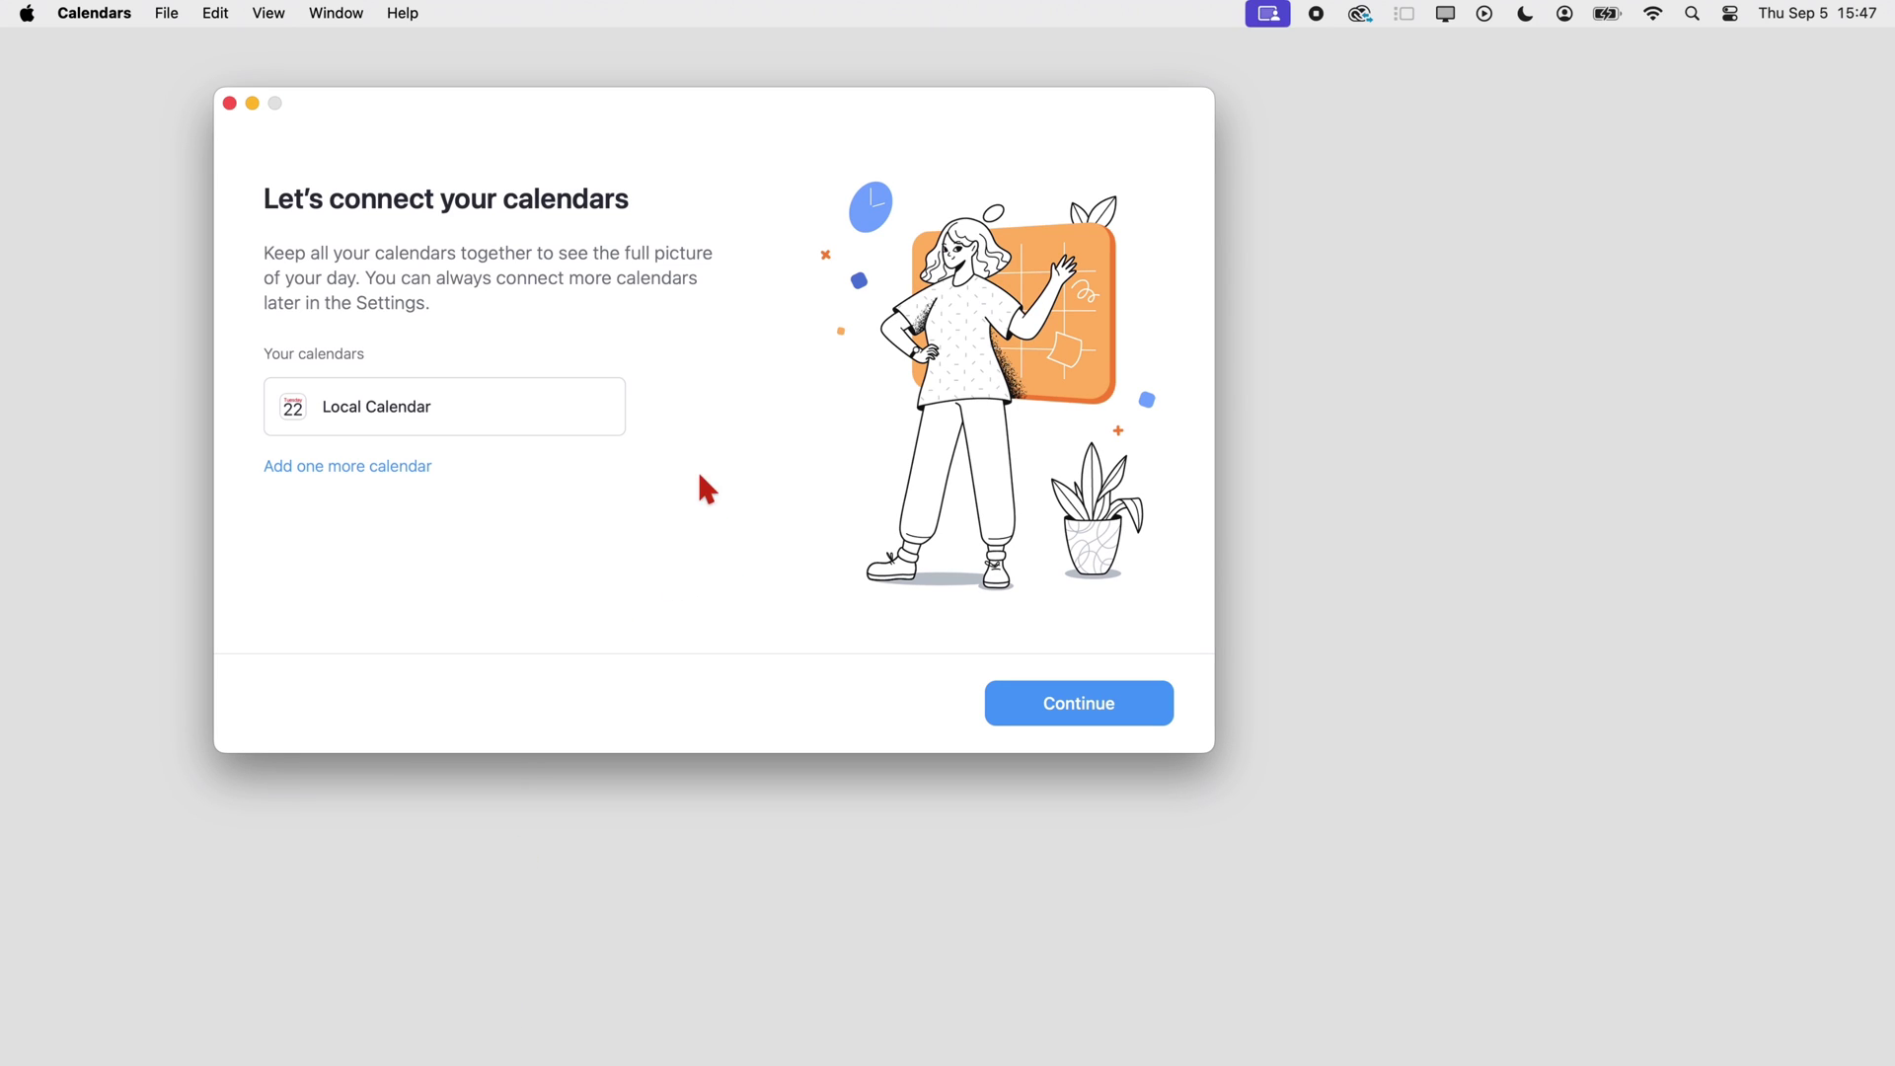
Step: Finish the calendar connection setup with Local Calendar and display the calendar full screen in month view
click(1044, 703)
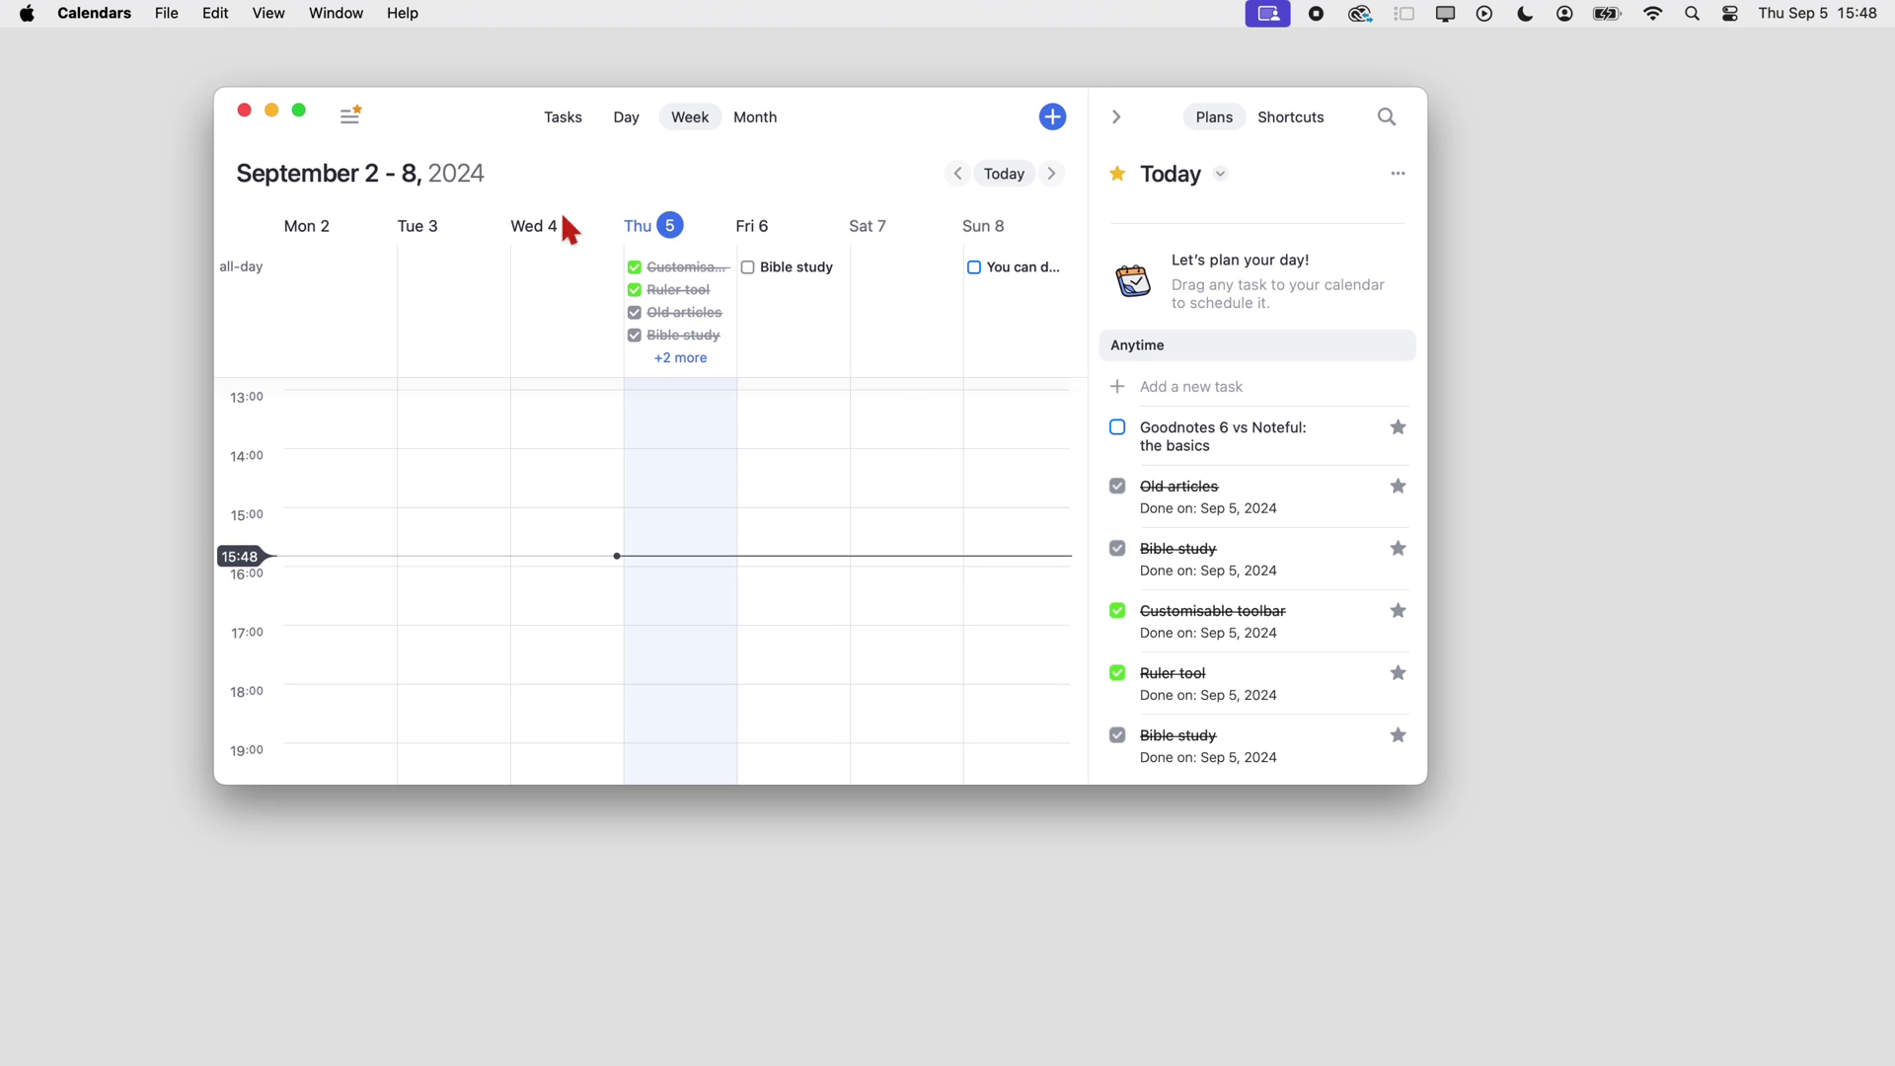
click(301, 109)
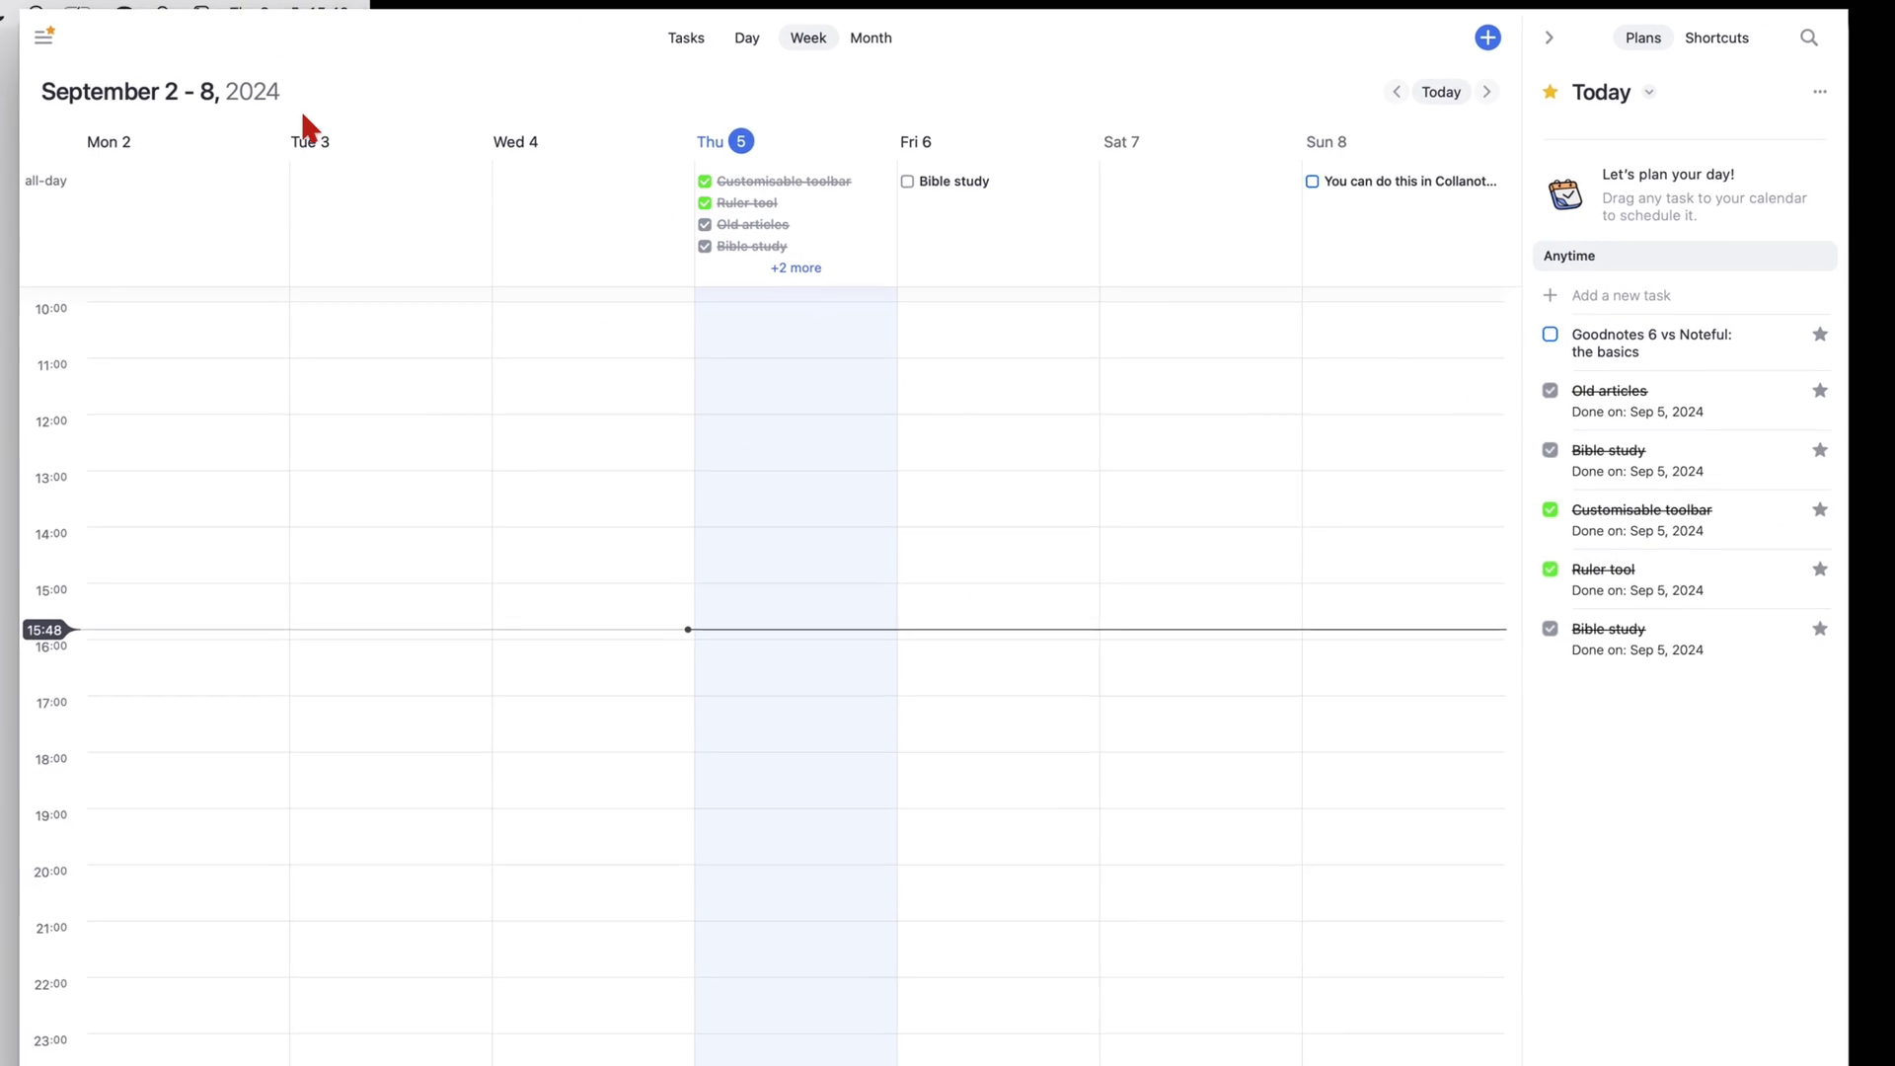
scroll(863, 492, up, 3)
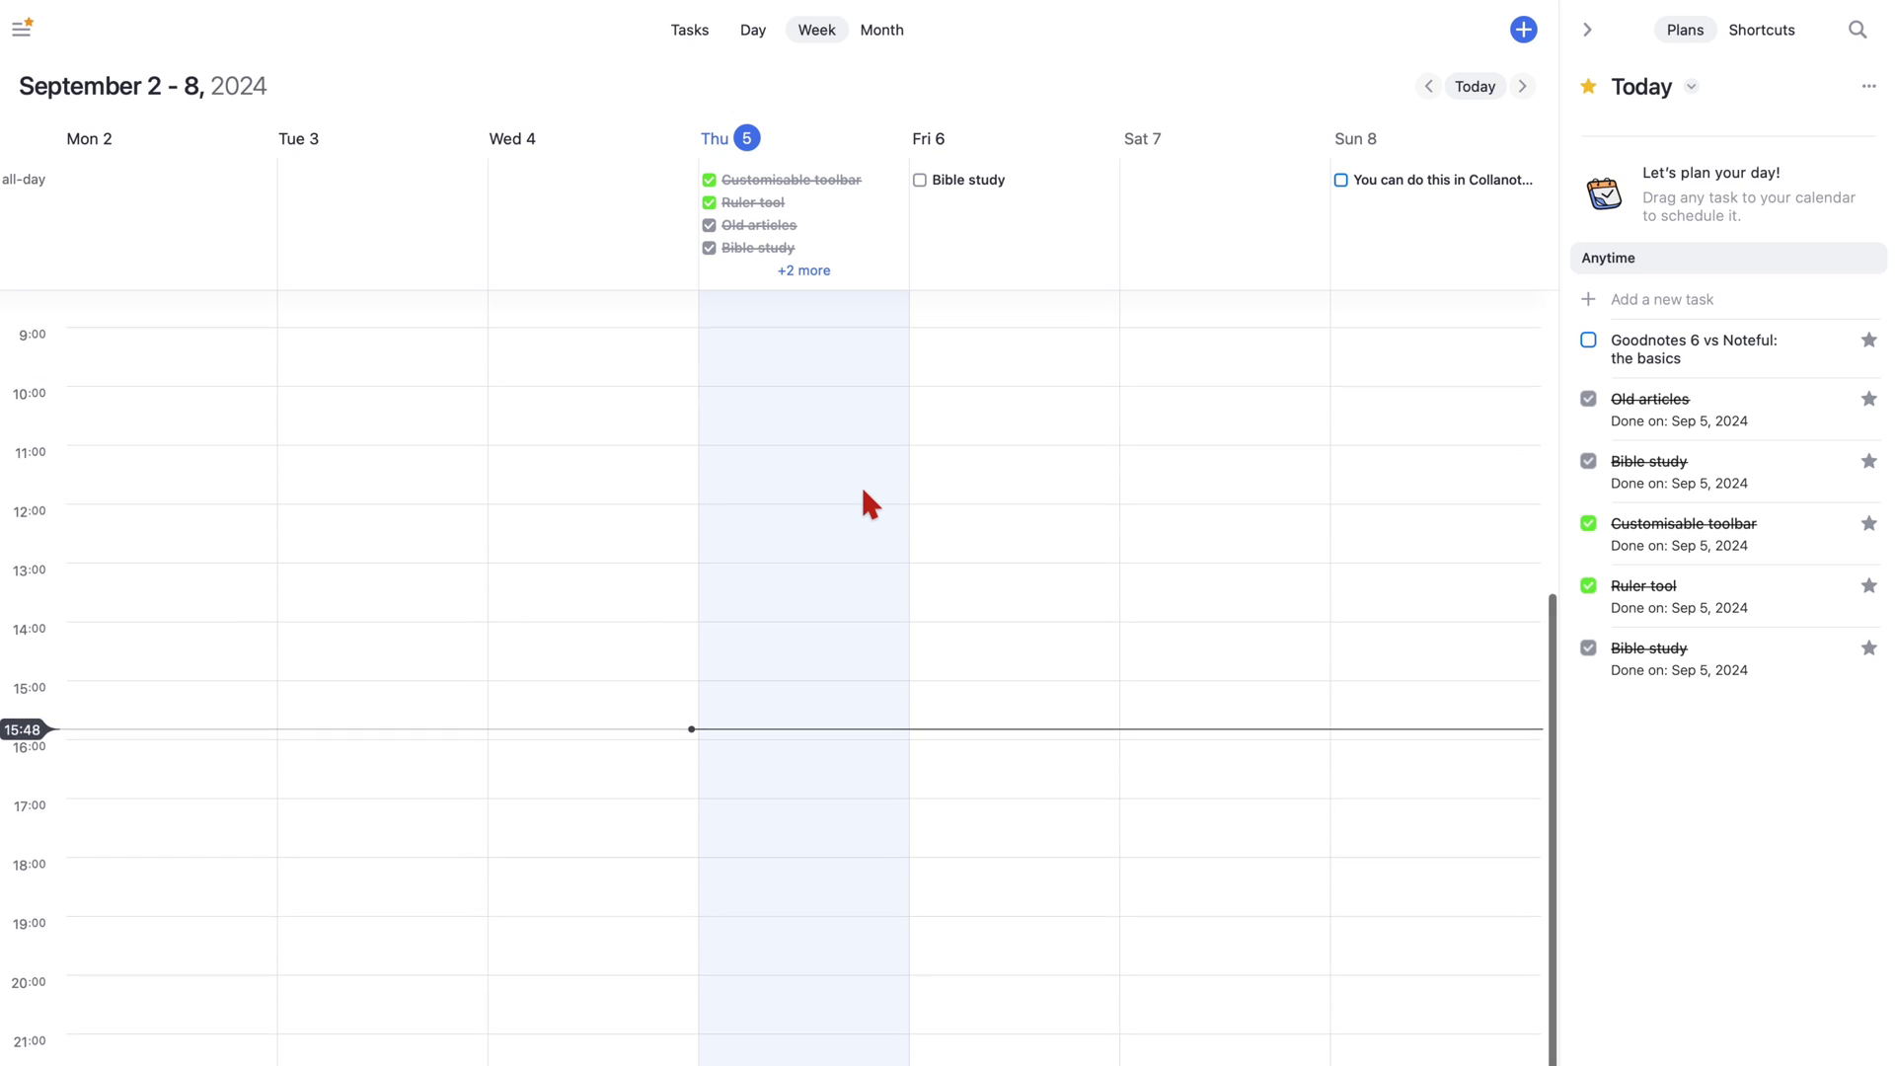
click(888, 33)
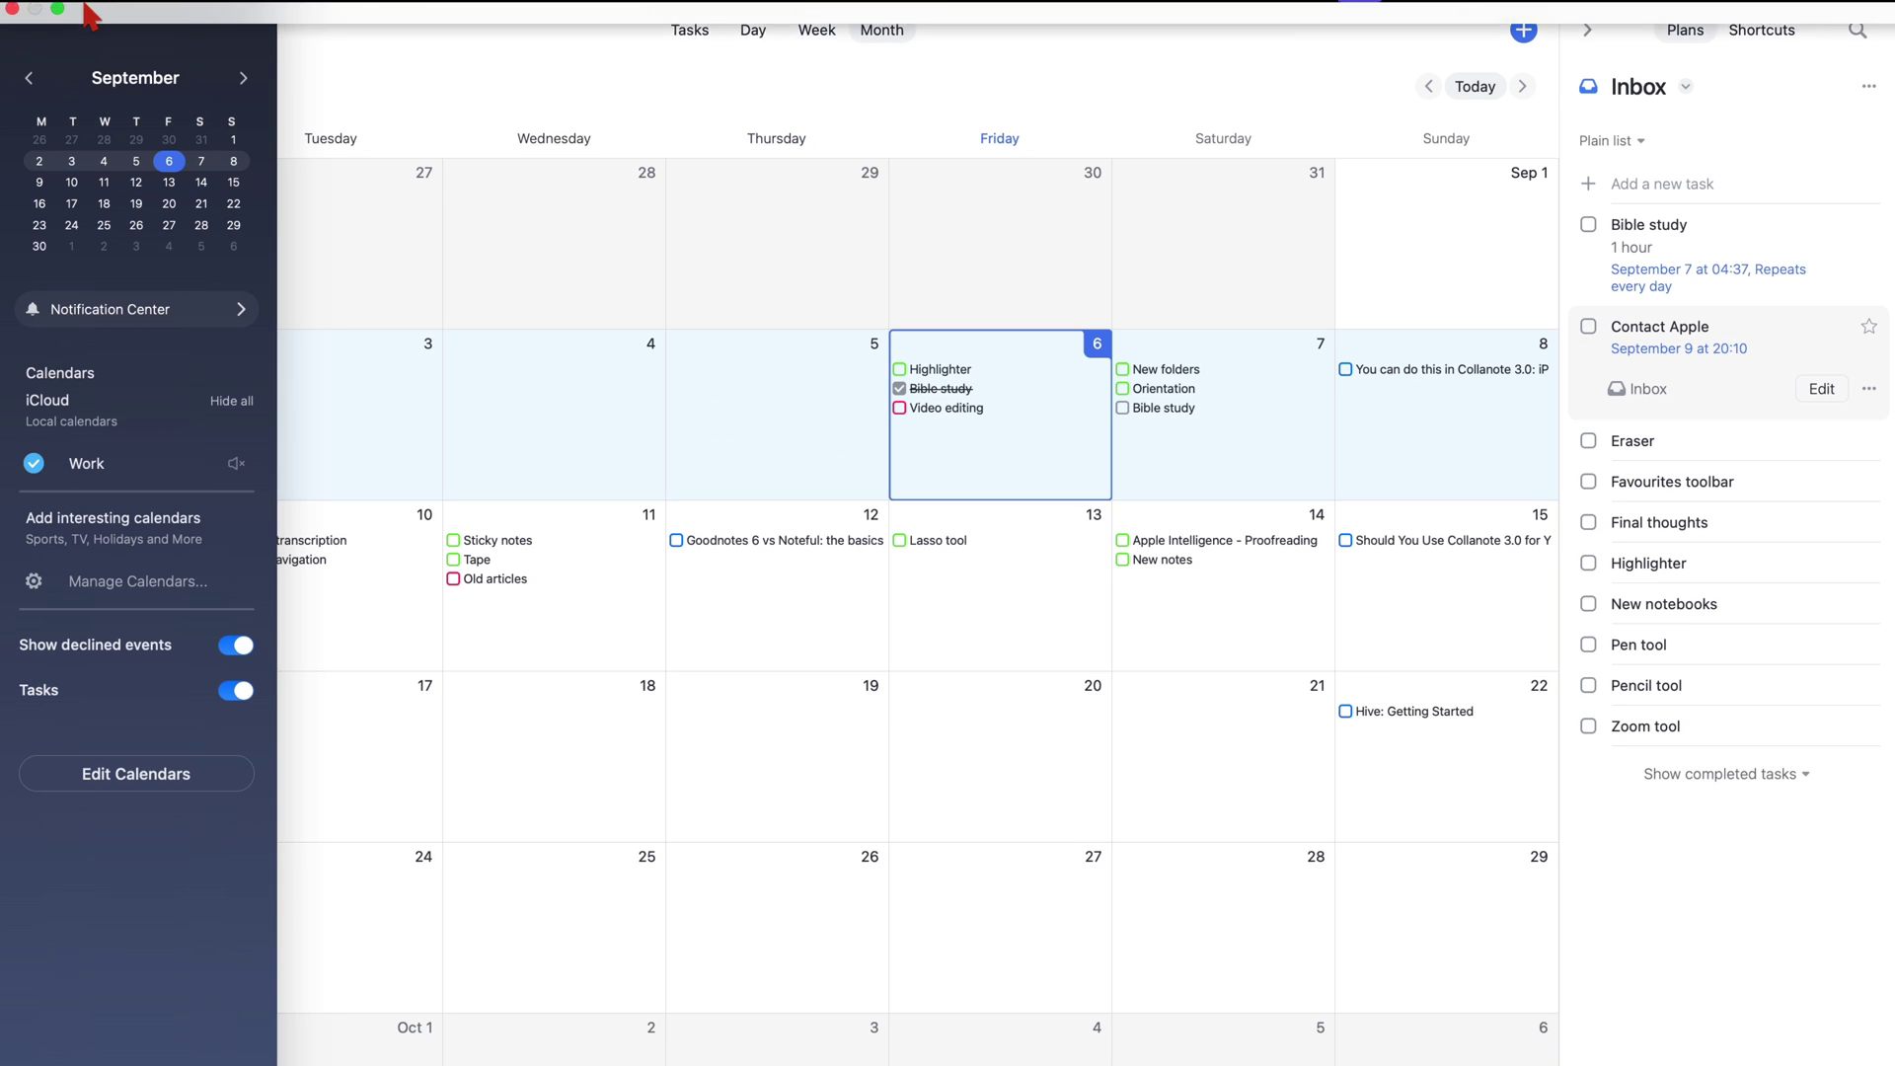
Step: Turn off Display Local Calendars in the Calendars preferences
click(123, 14)
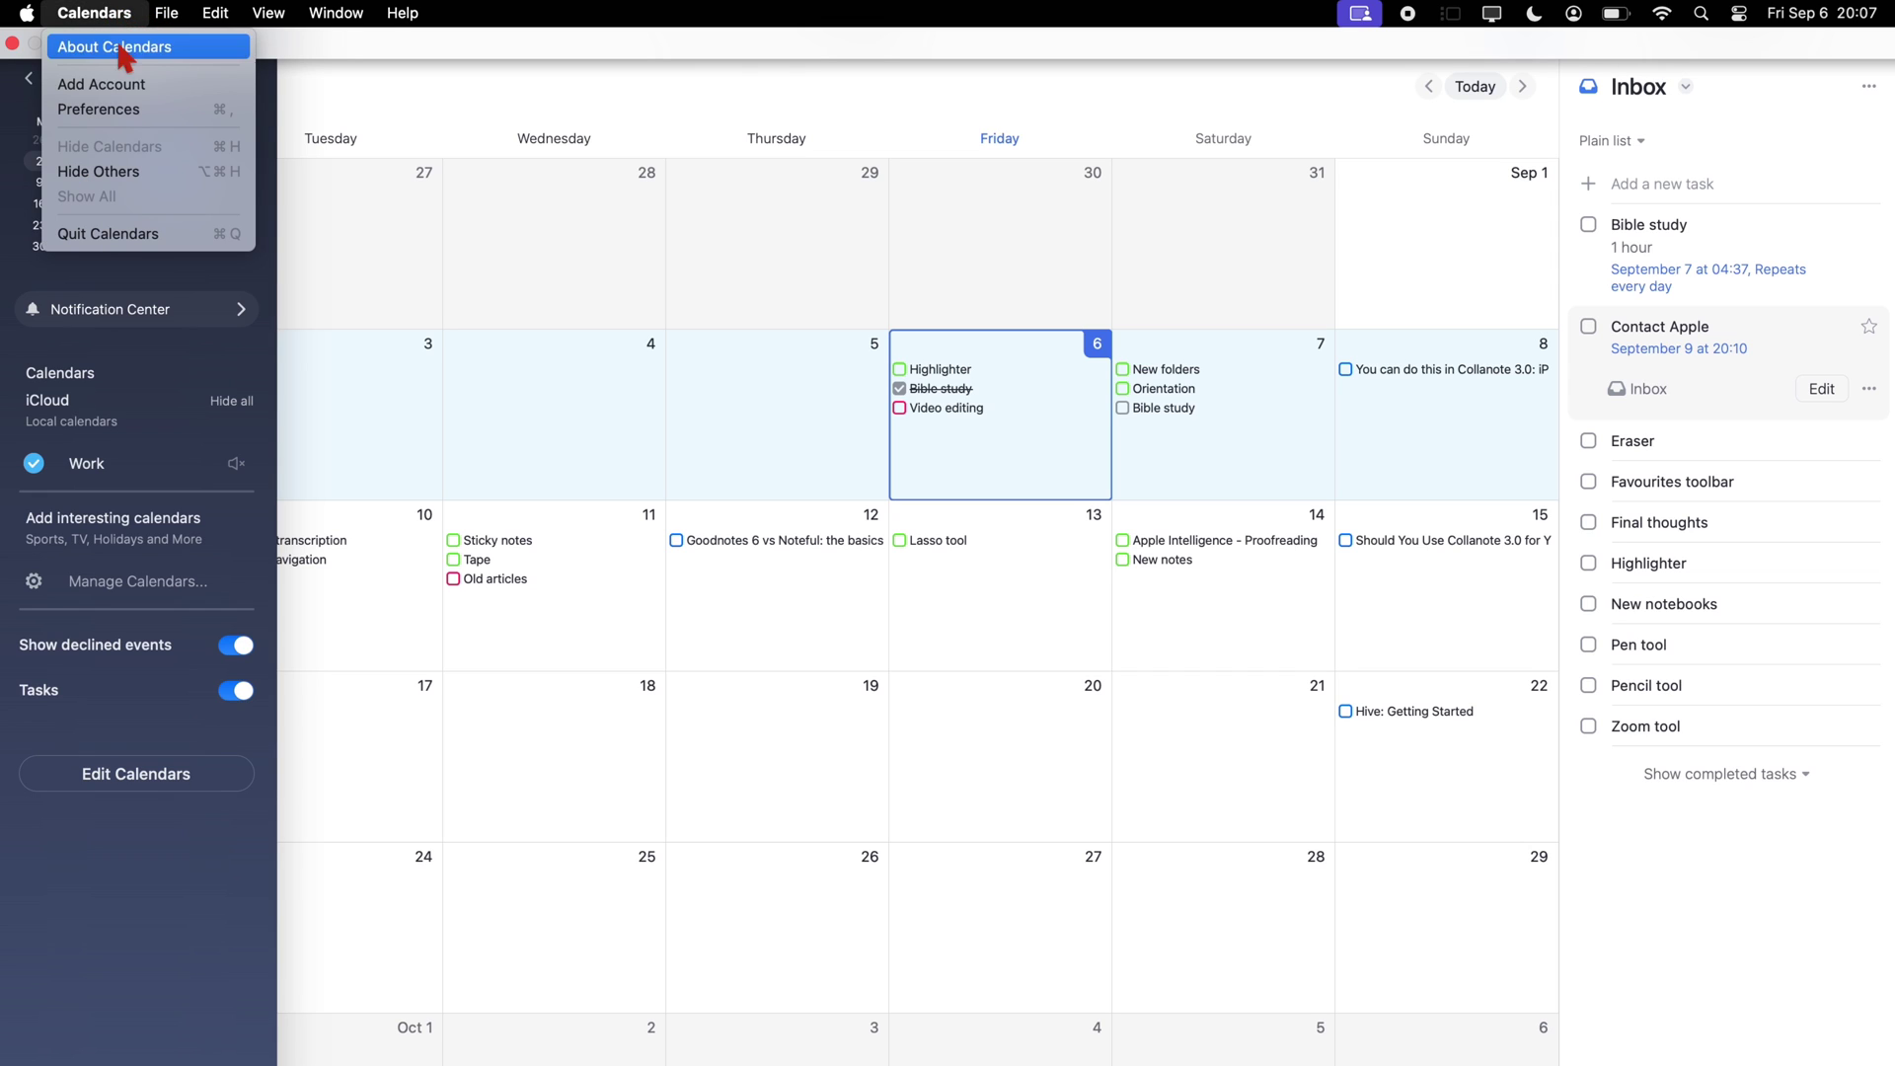
click(123, 110)
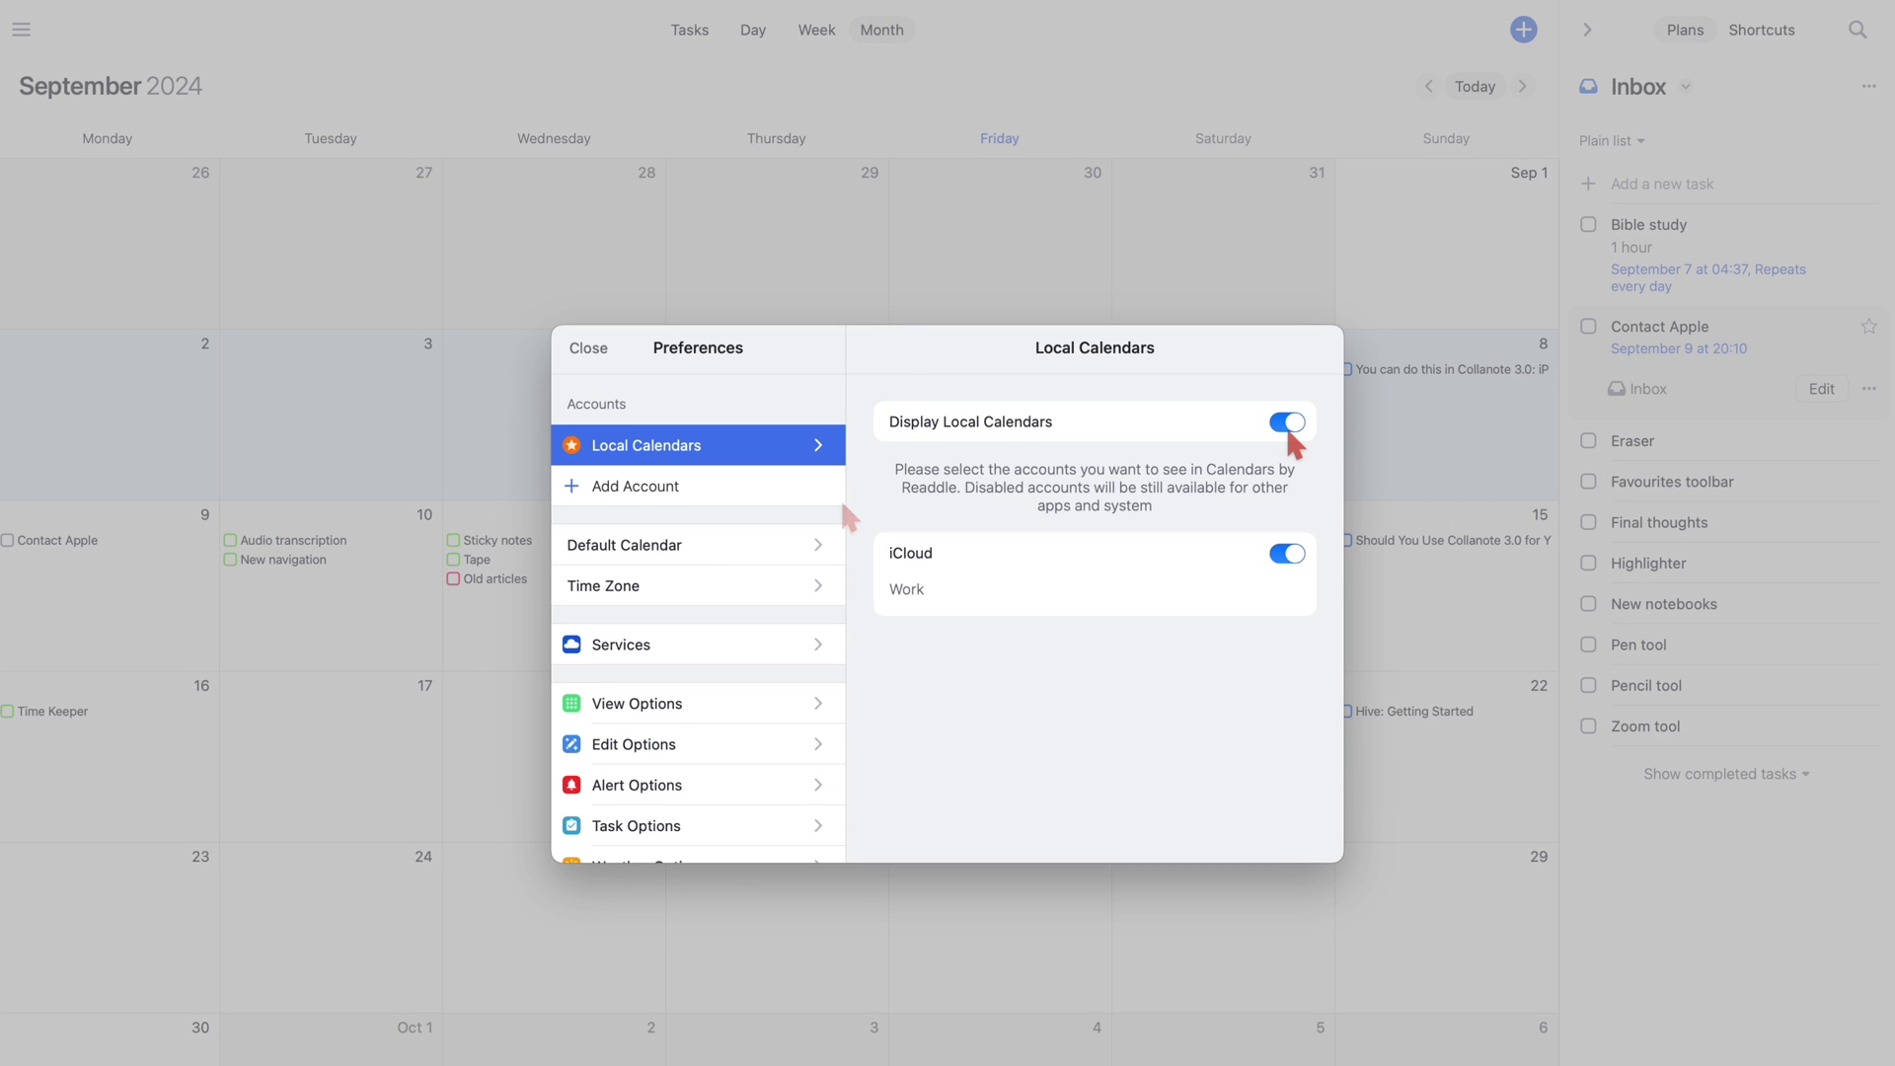
click(1285, 423)
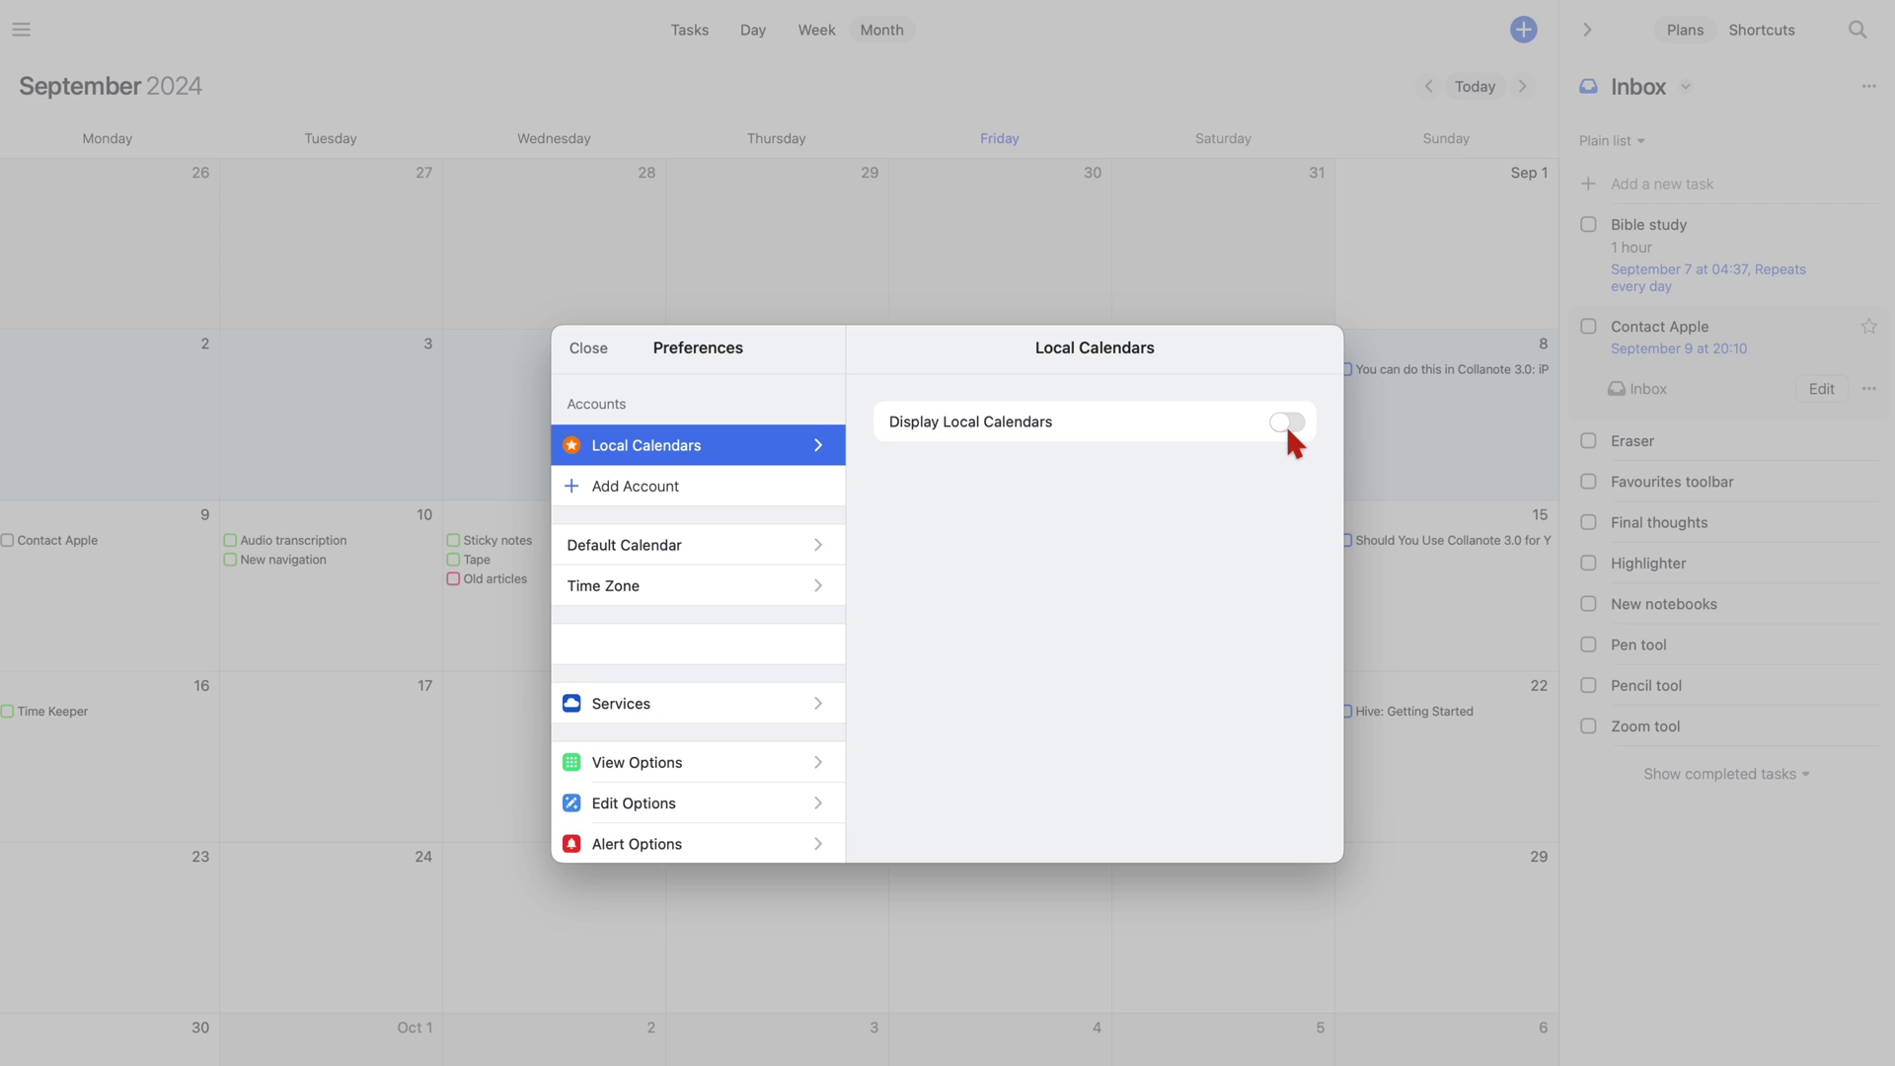
click(592, 348)
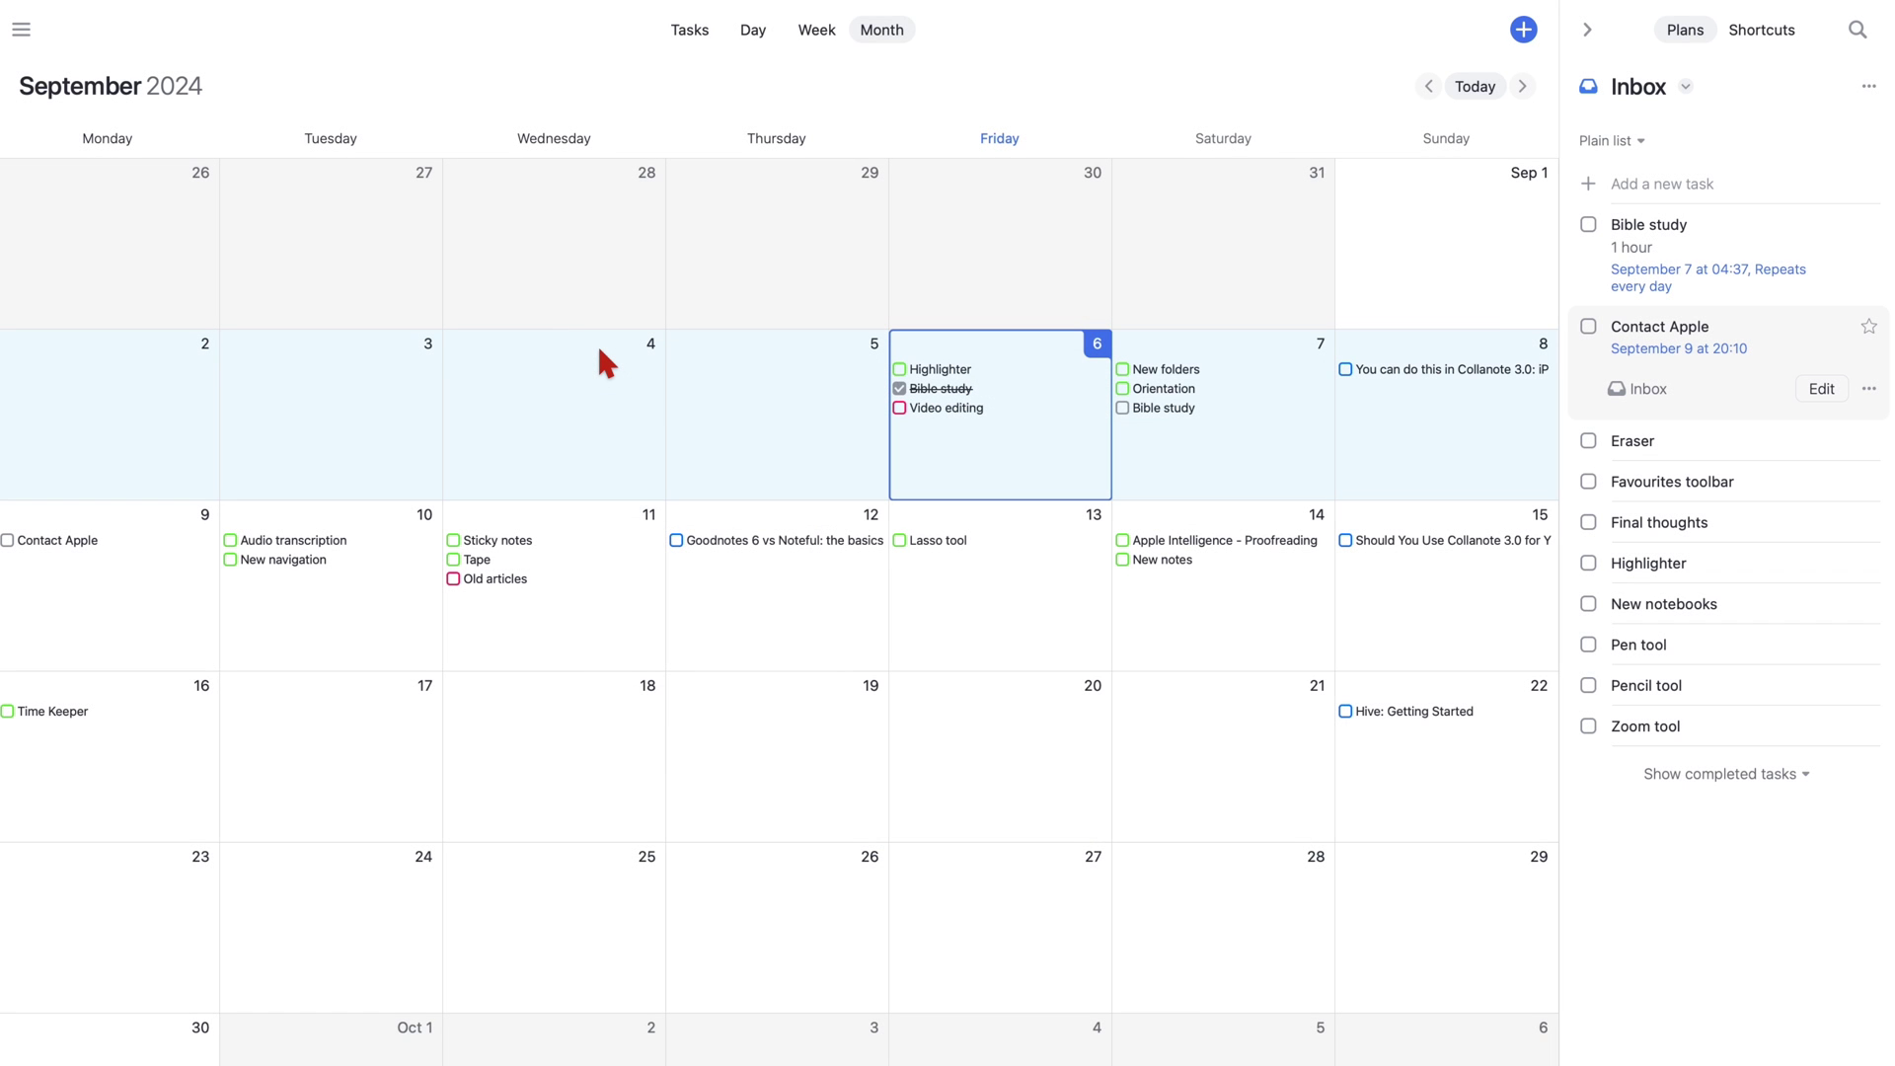
Step: Close the full-screen Calendars window and reopen the app to its calendar connection setup
click(12, 44)
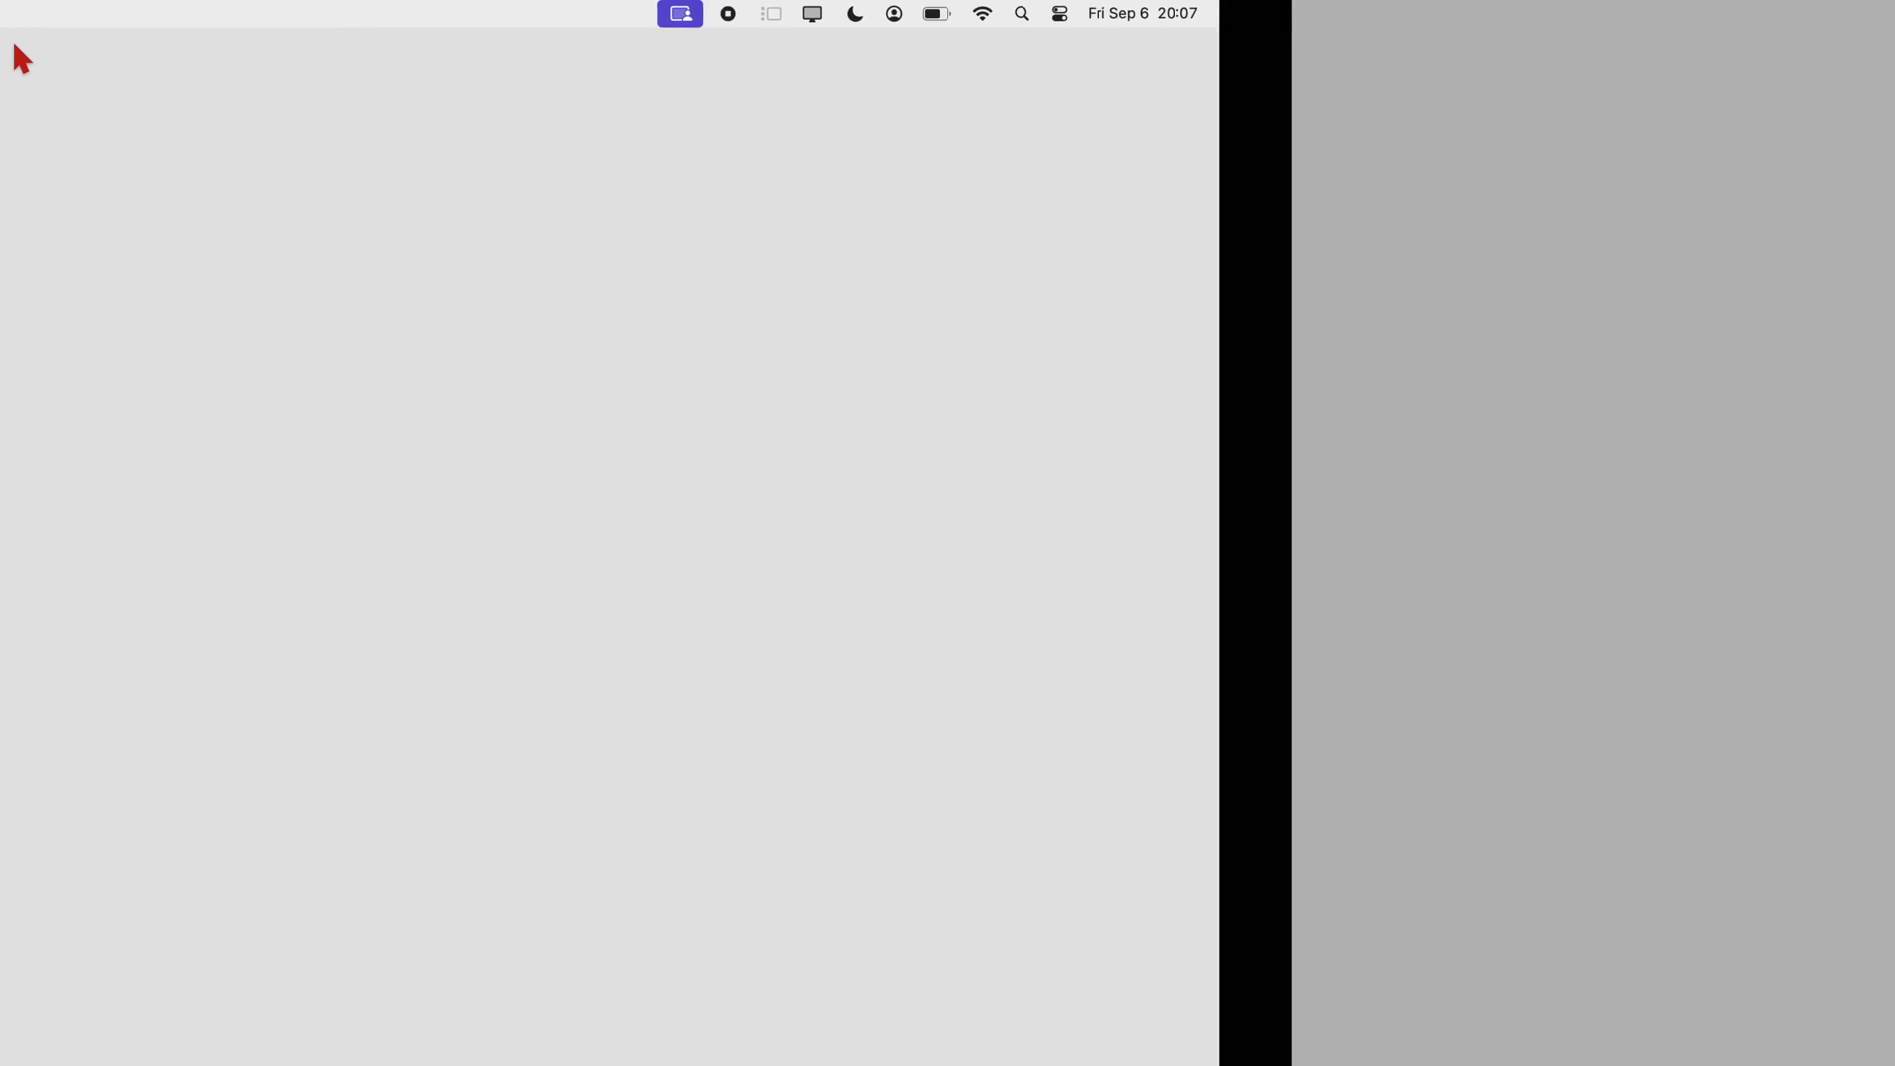
click(485, 1063)
drag(165, 538, 441, 164)
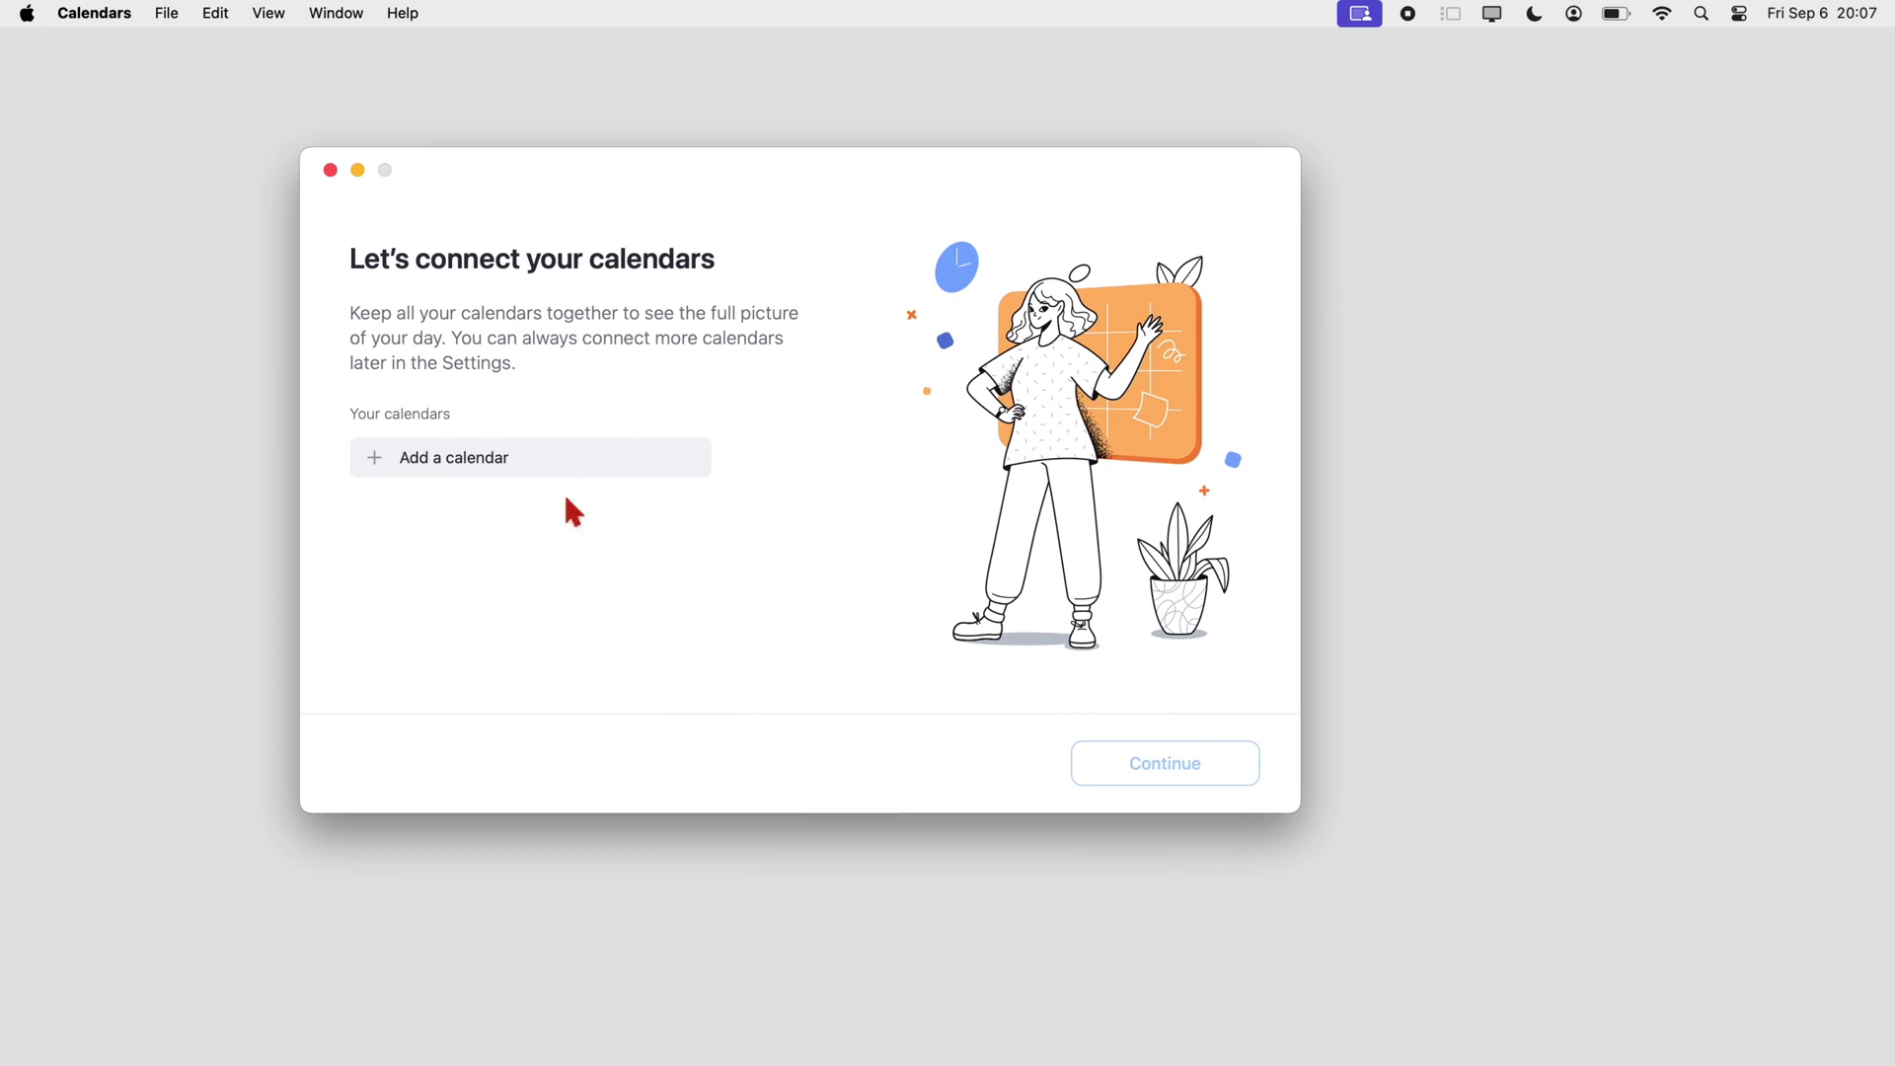
Step: Connect the Local Calendar in the setup, finish it, and enlarge the month view to full screen
click(426, 455)
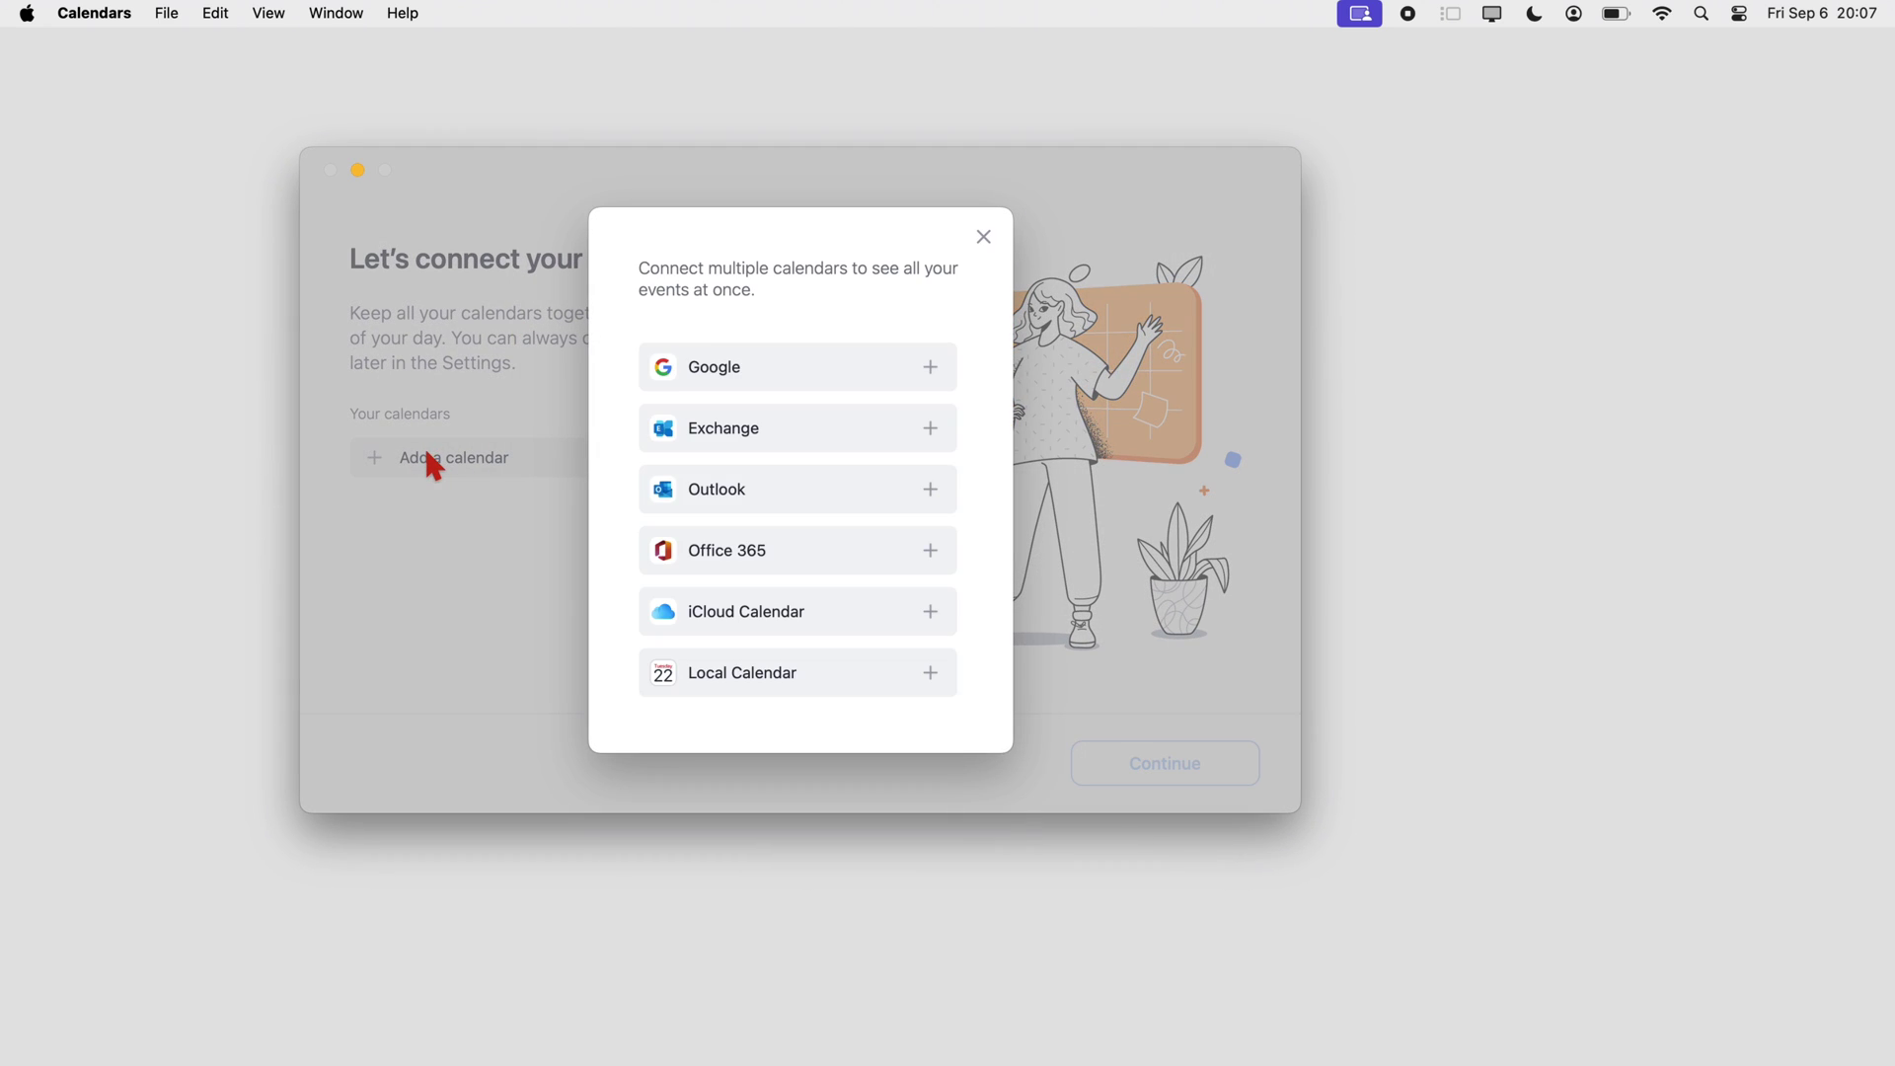
click(808, 670)
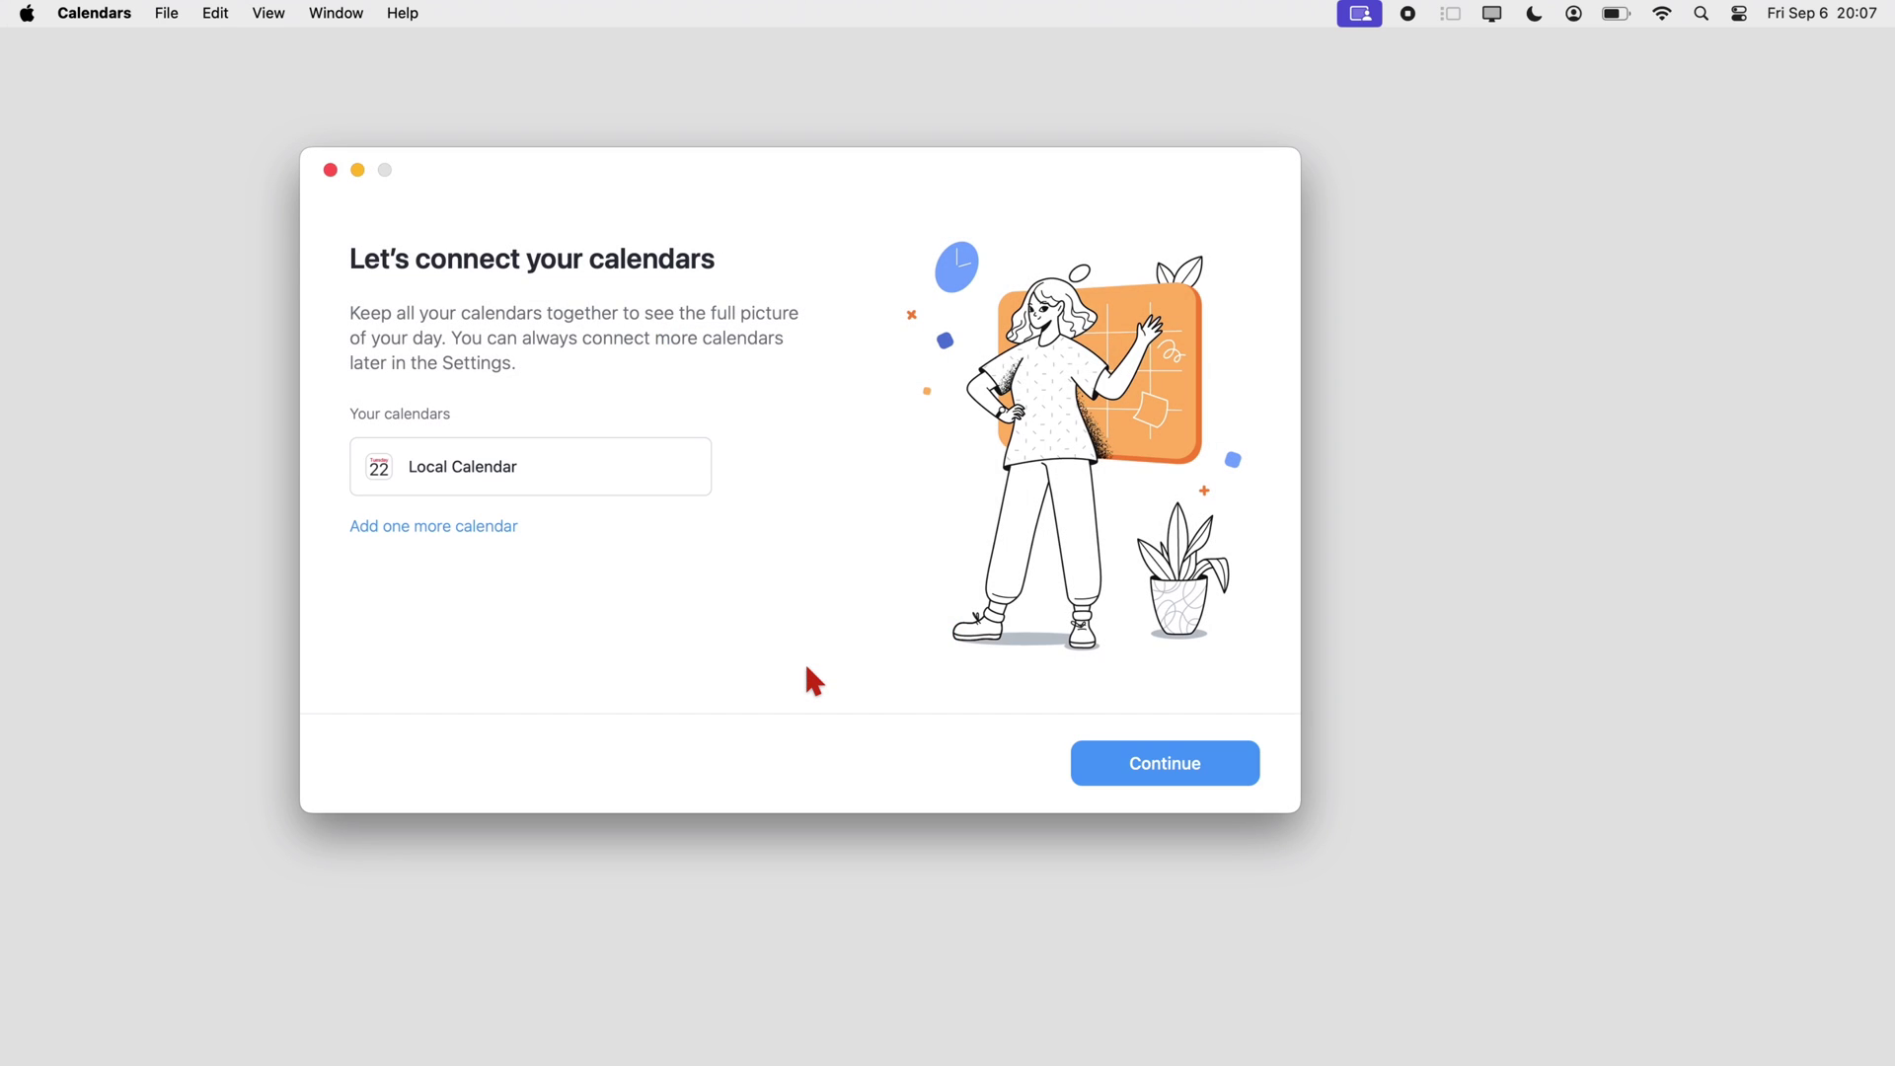
click(1135, 762)
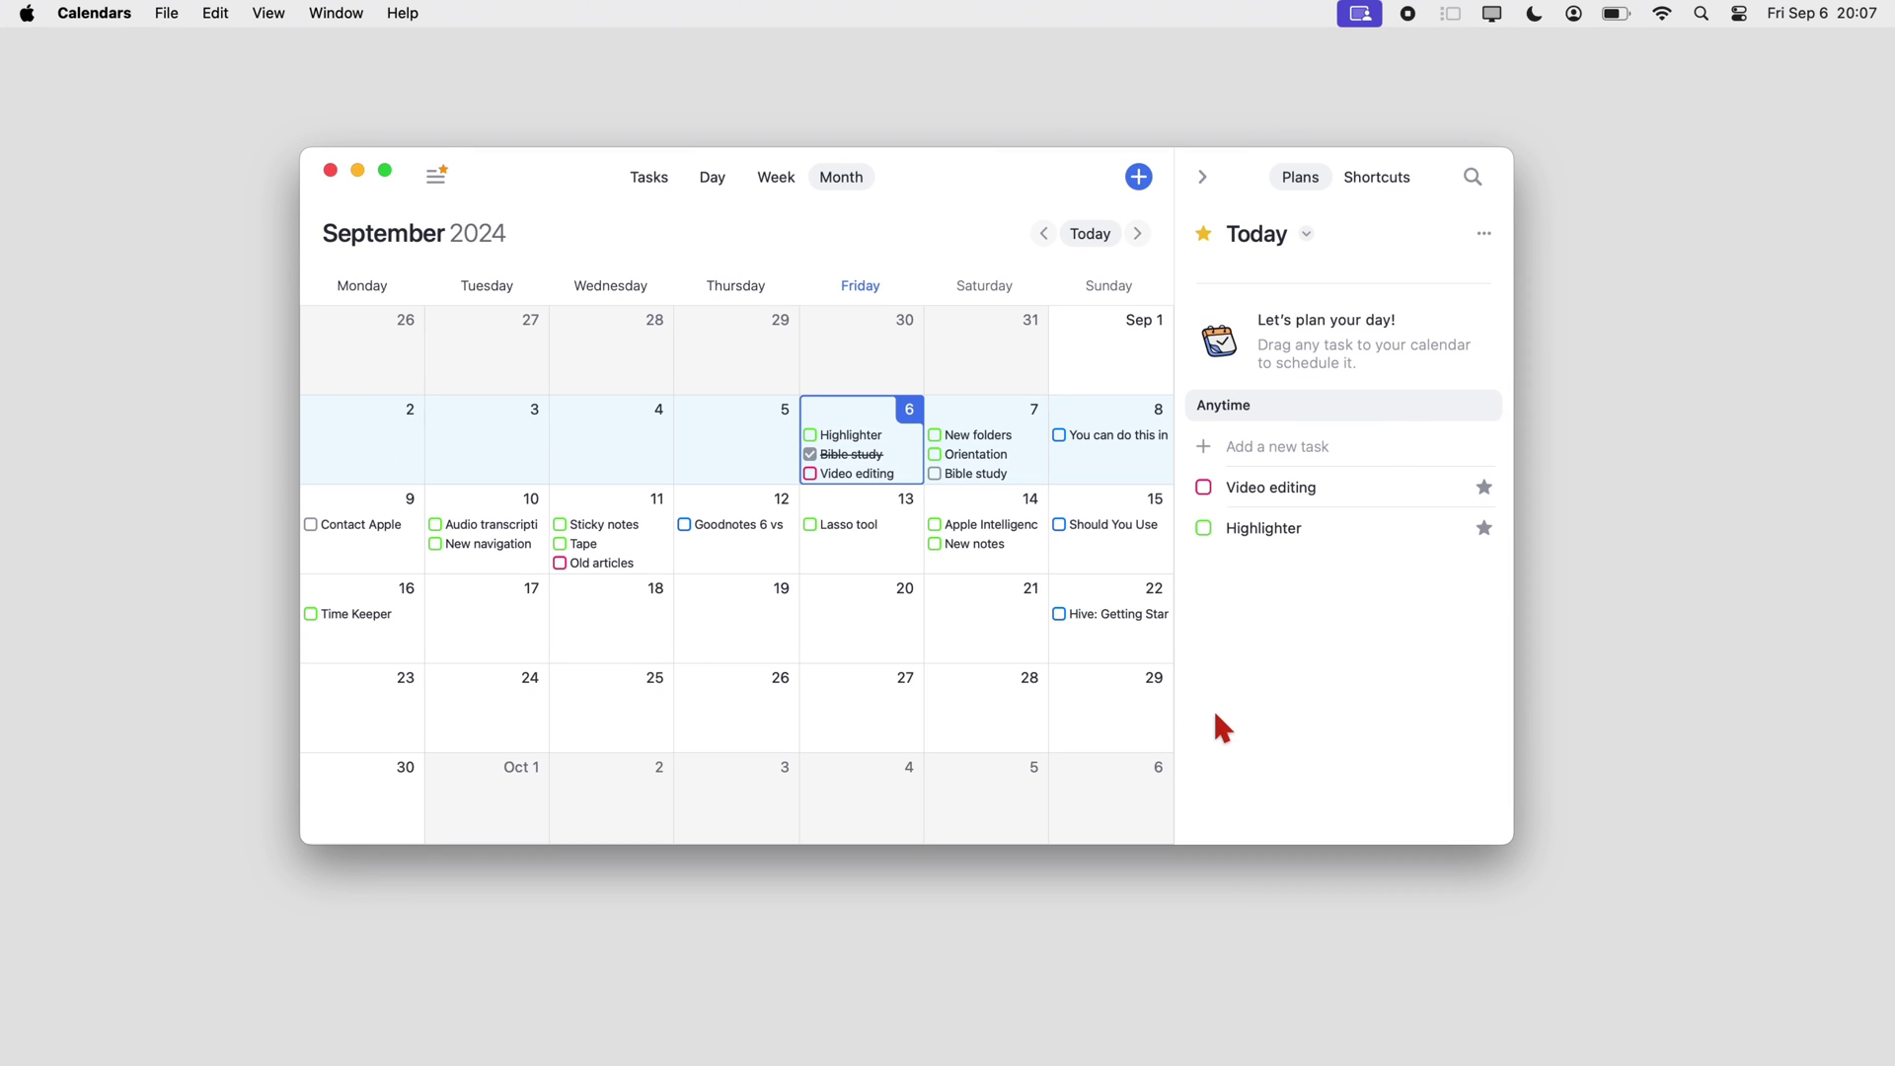
click(385, 171)
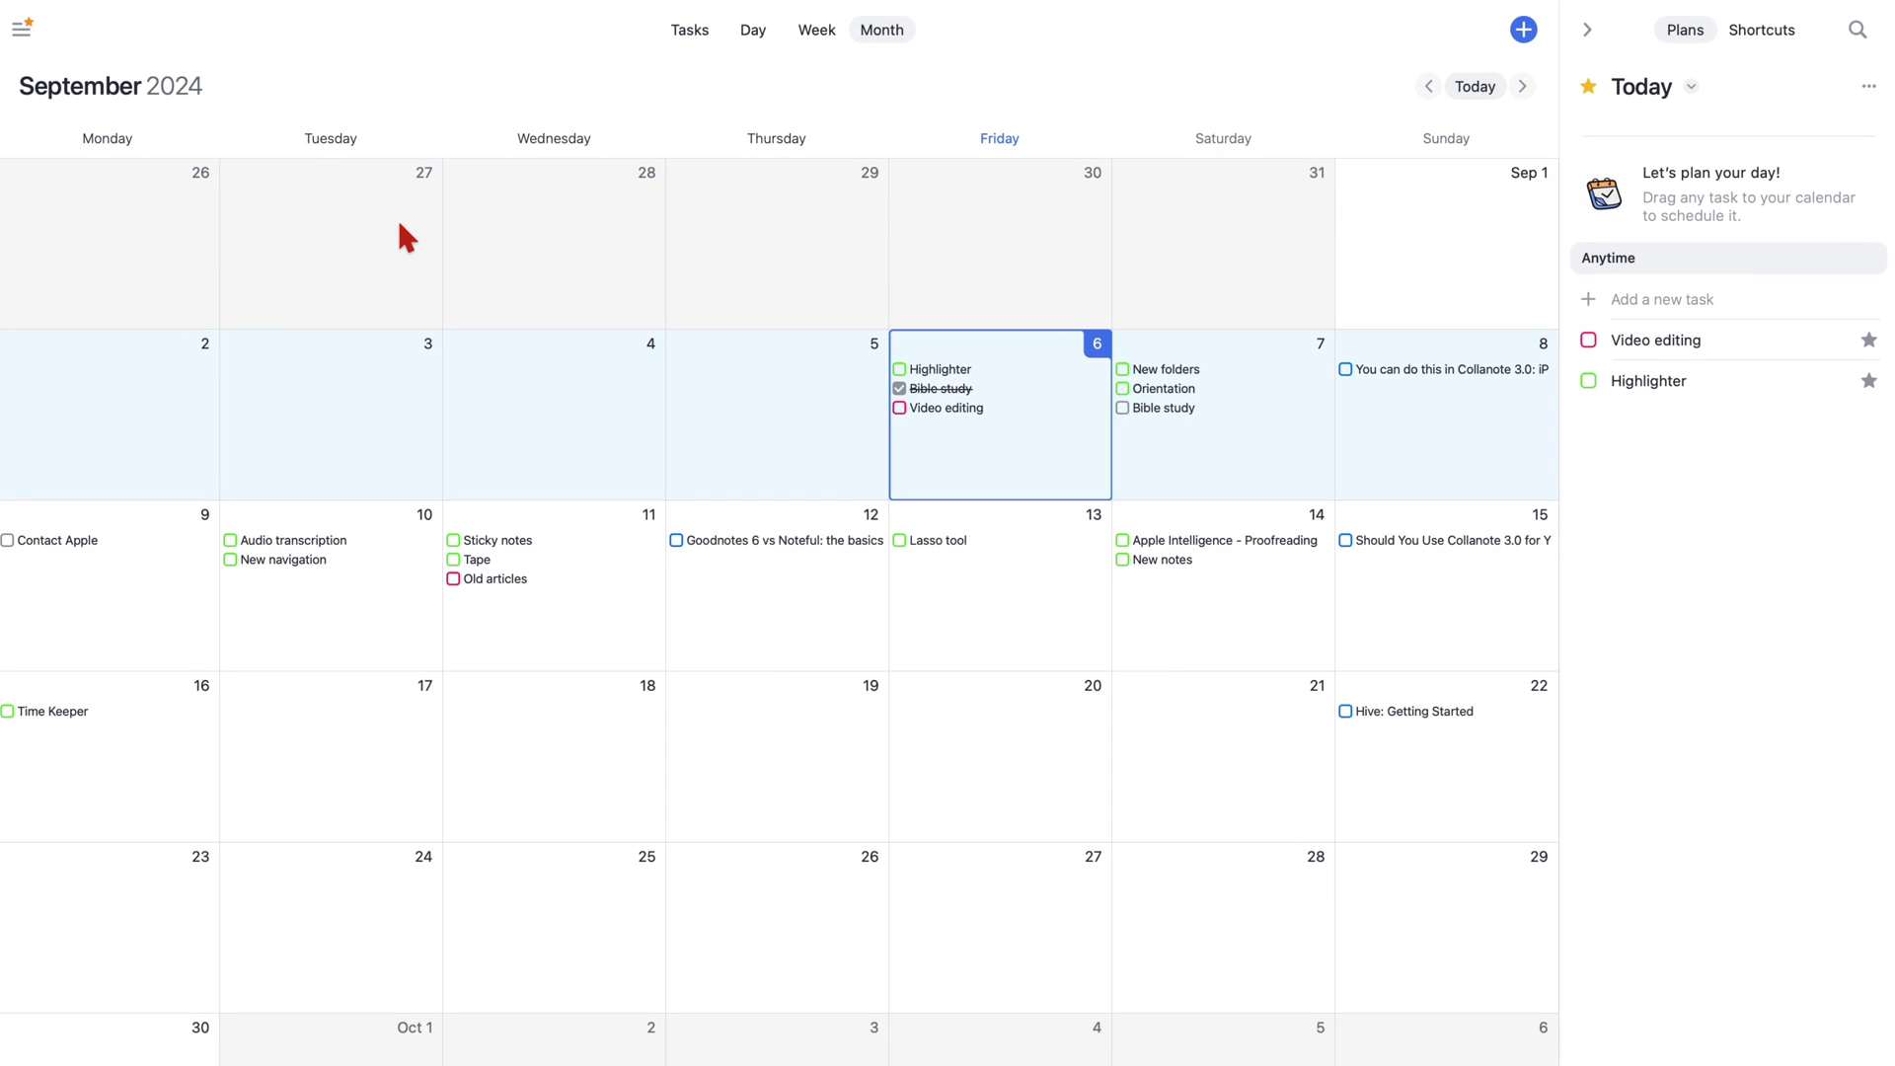
Step: Browse the month view from September forward to November 2024 and back to September
scroll(1224, 574, down, 1)
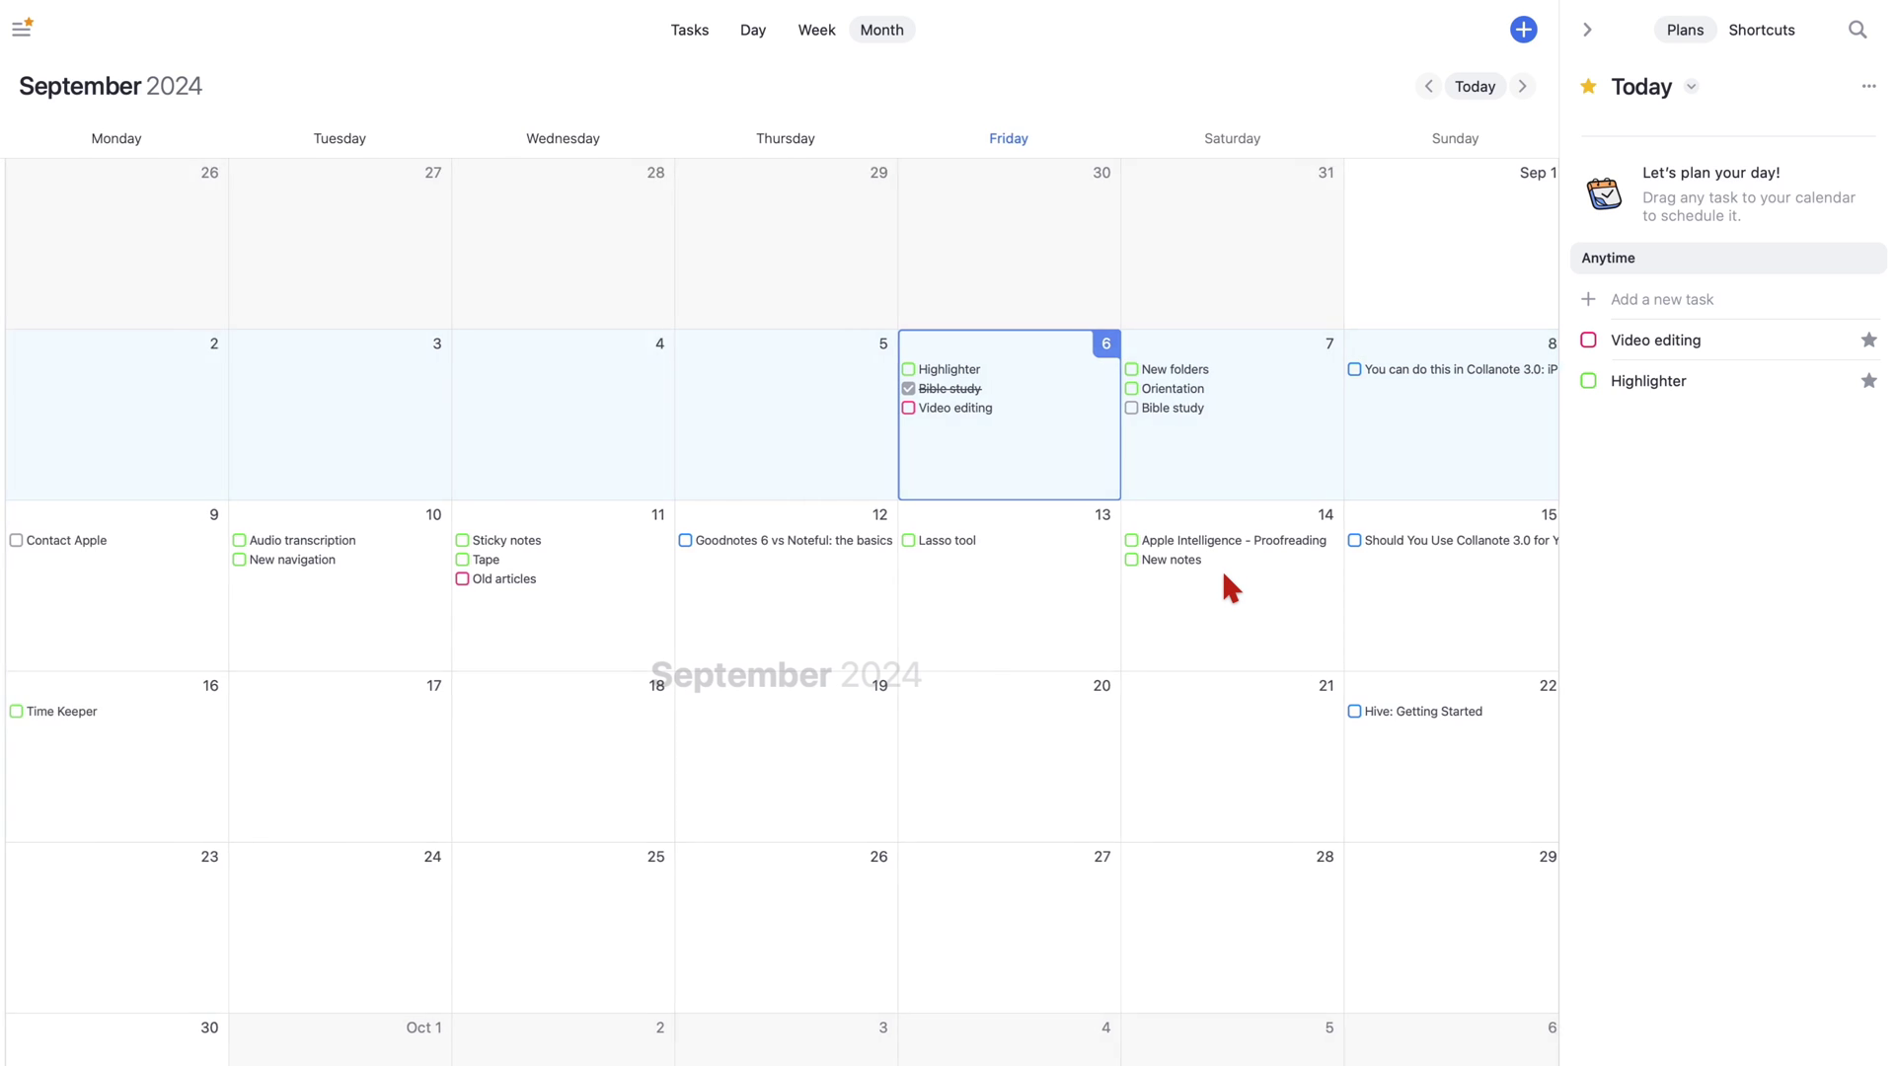
scroll(1224, 576, down, 1)
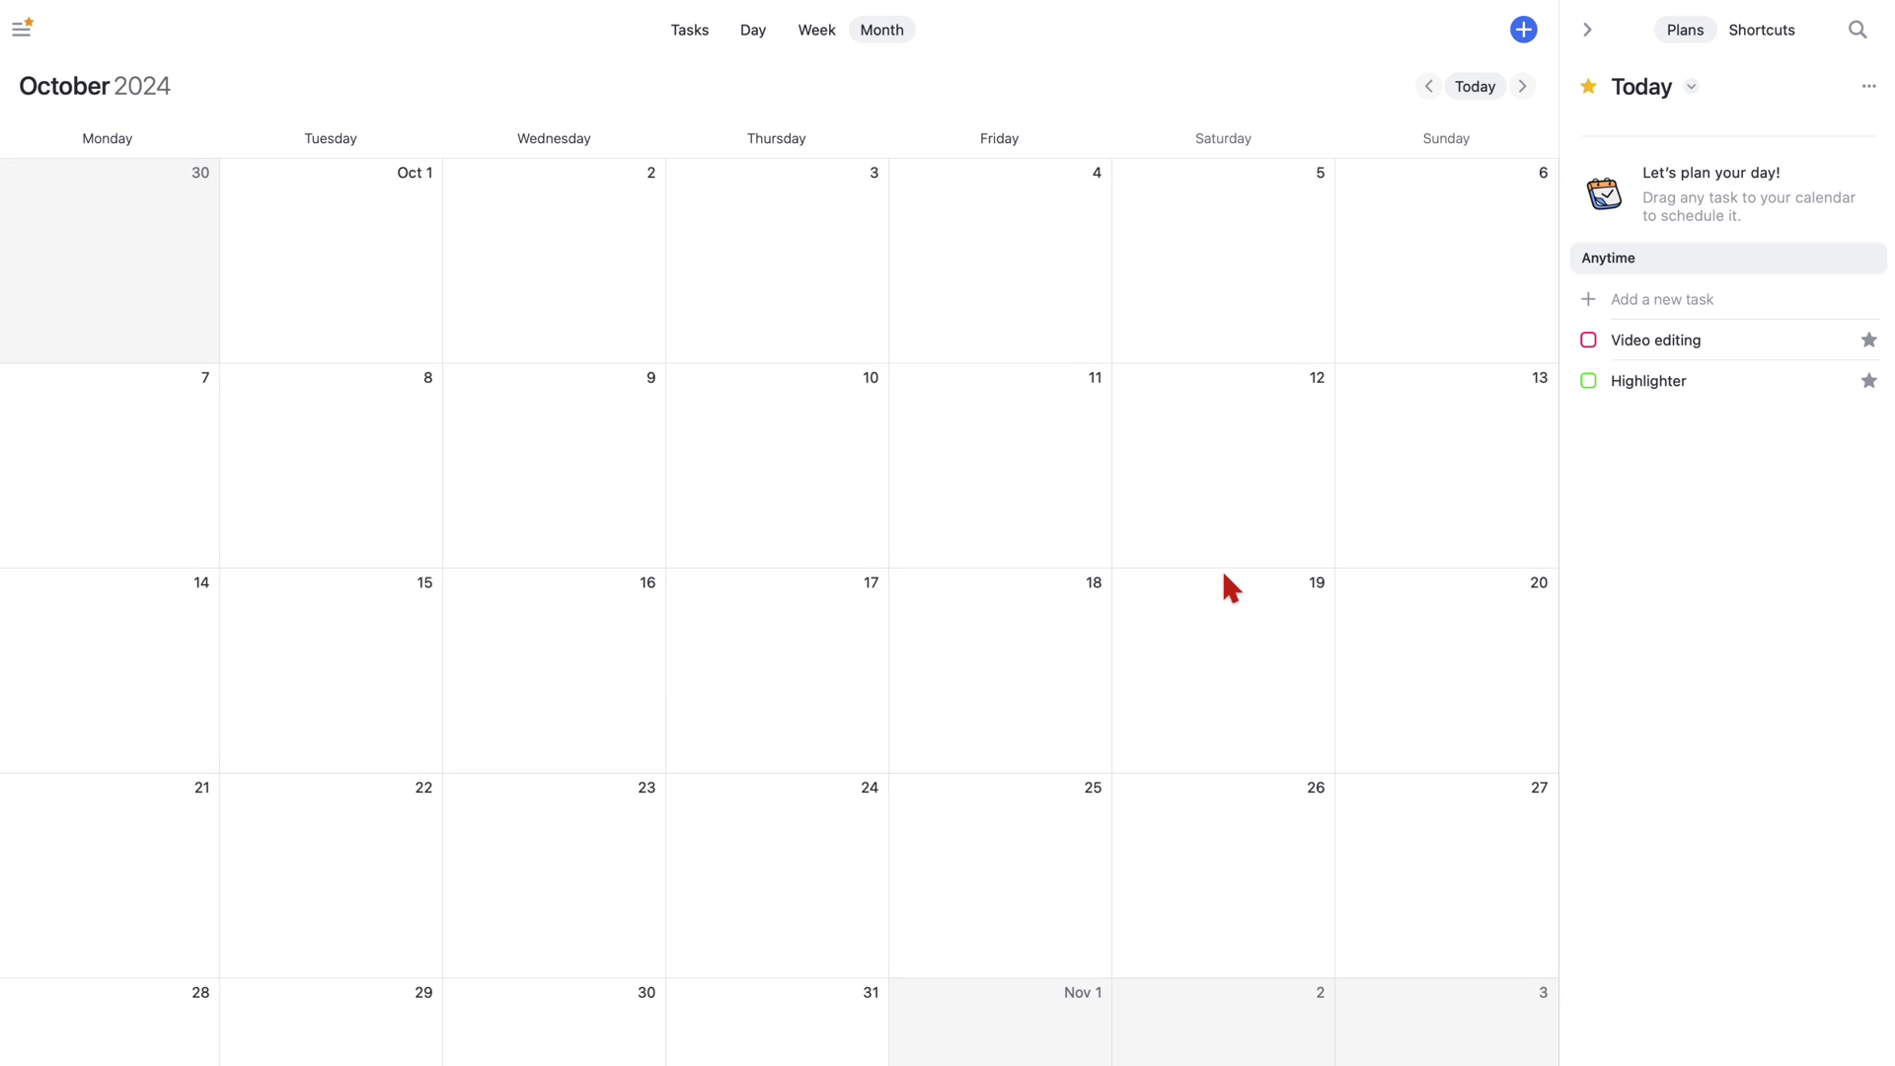
scroll(1224, 576, down, 1)
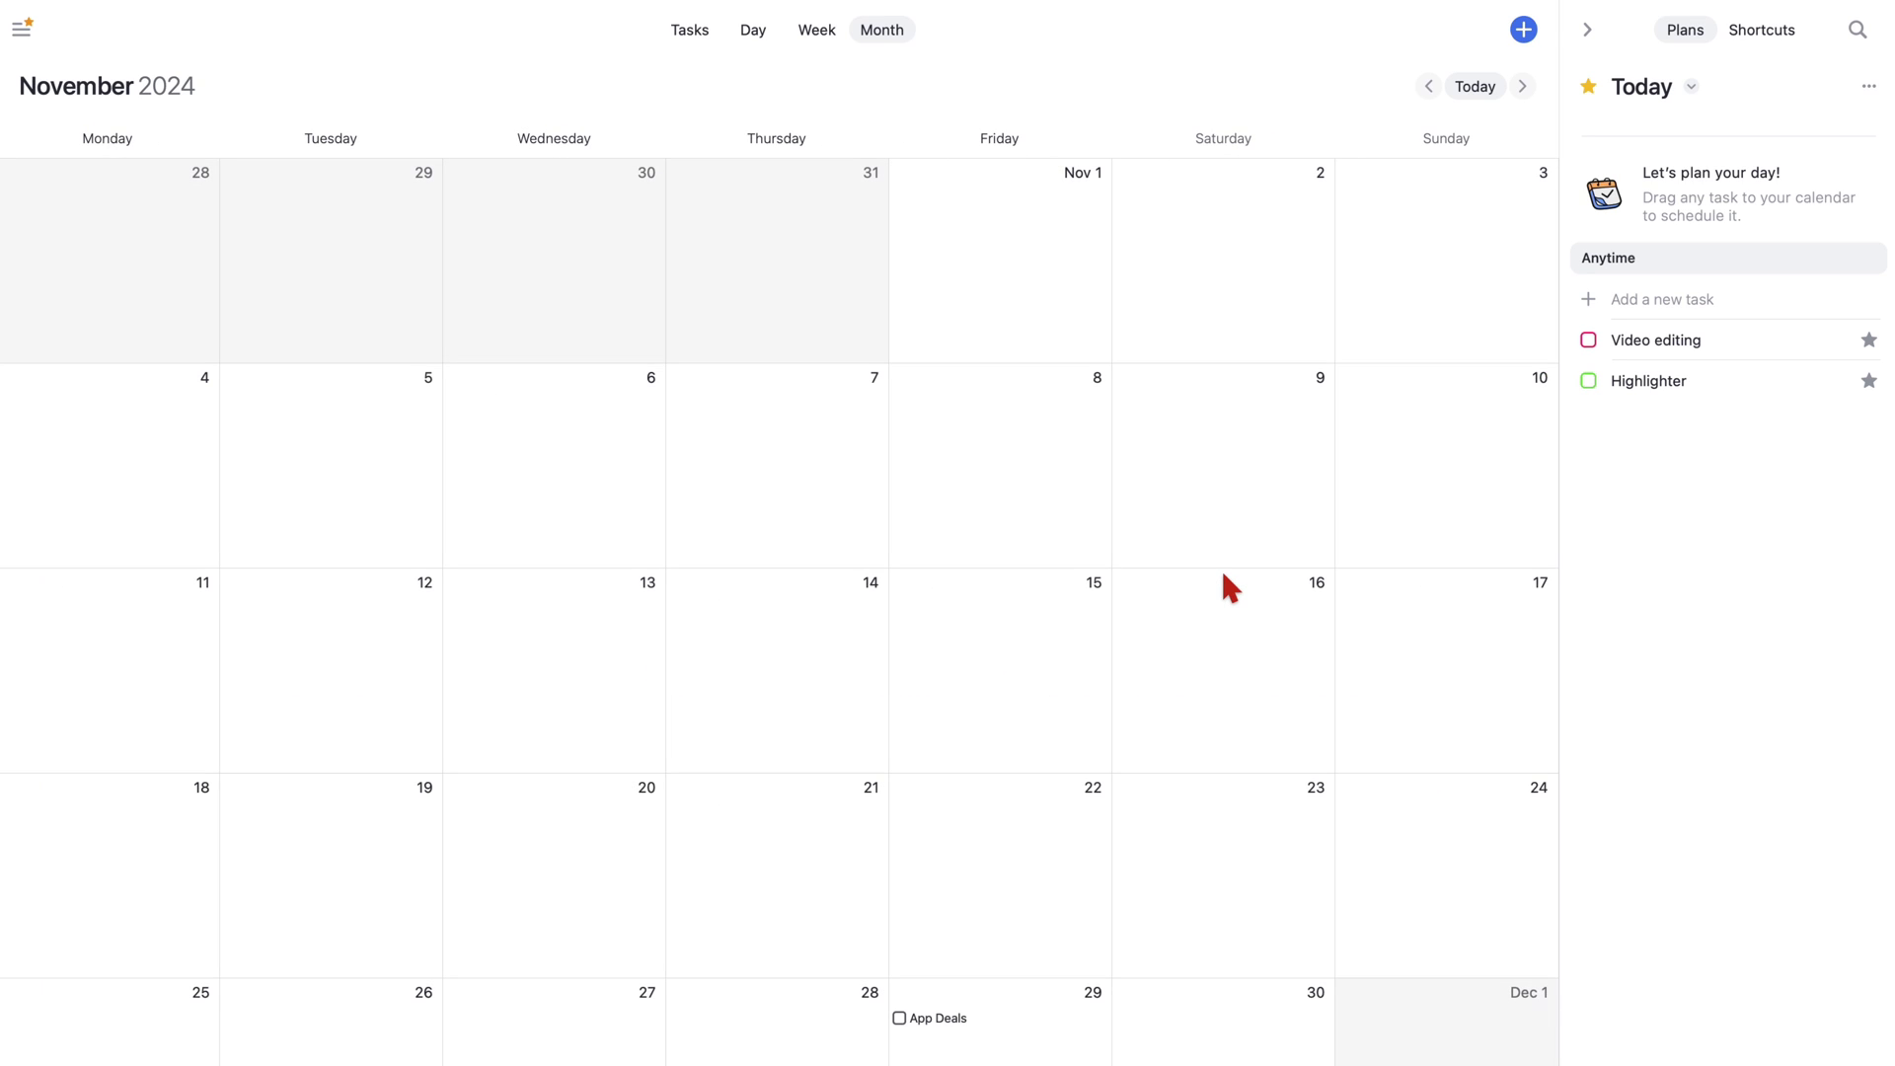
scroll(1224, 575, up, 1)
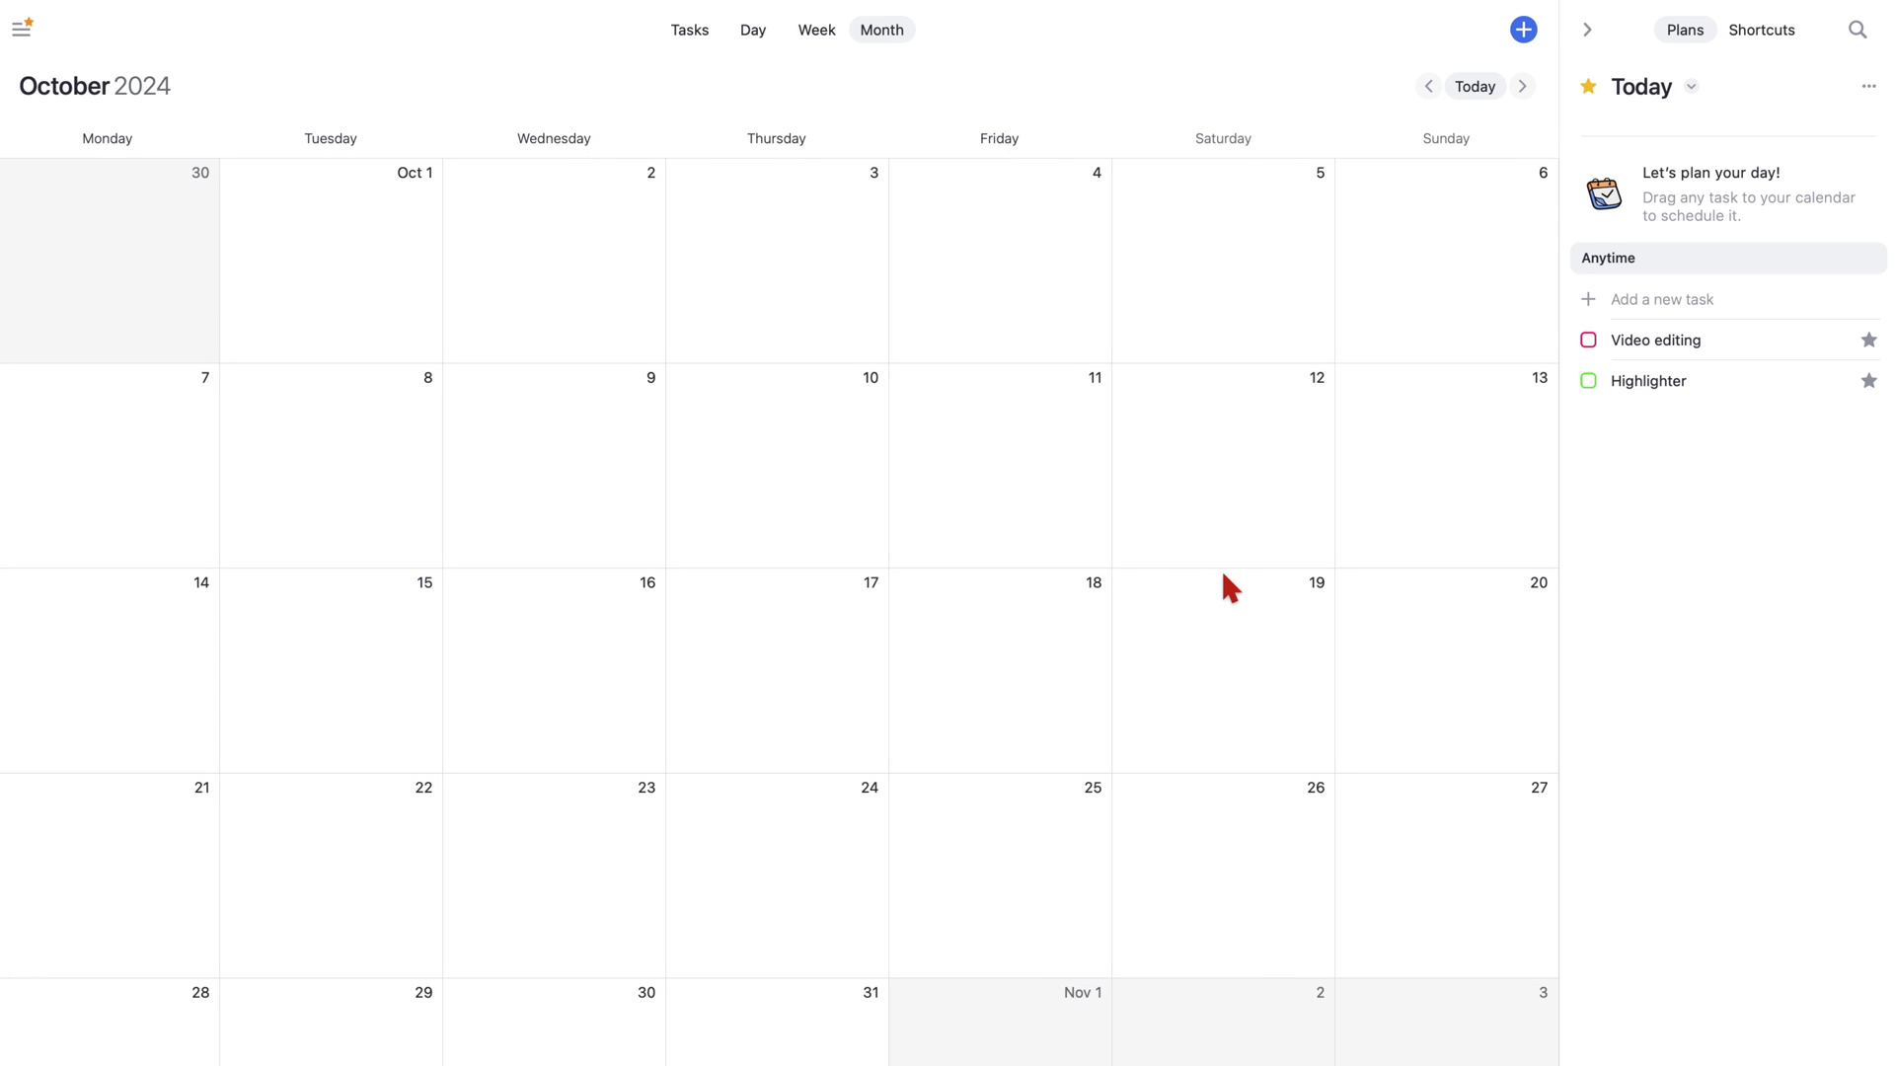
scroll(1224, 575, up, 1)
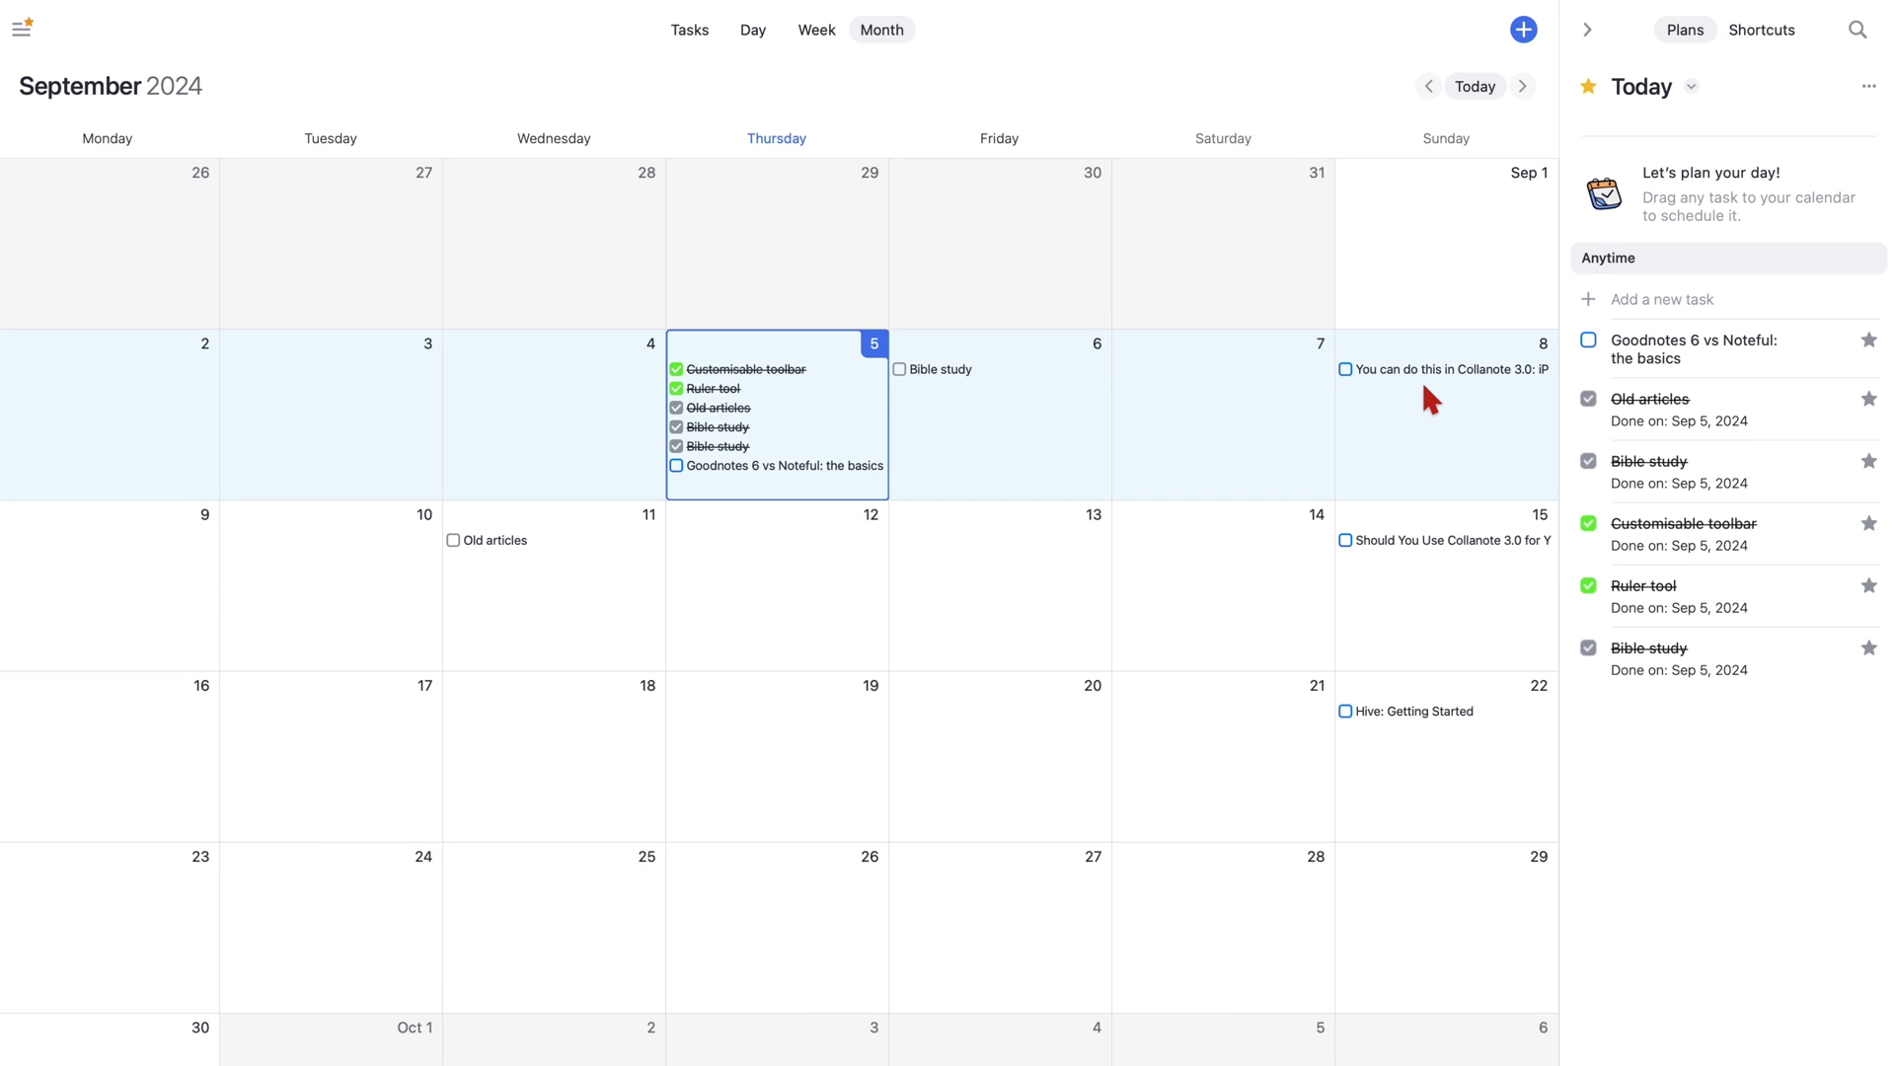
Step: Show All Lists in the planner, look through its tasks, and switch the planner to the Course list
click(1690, 87)
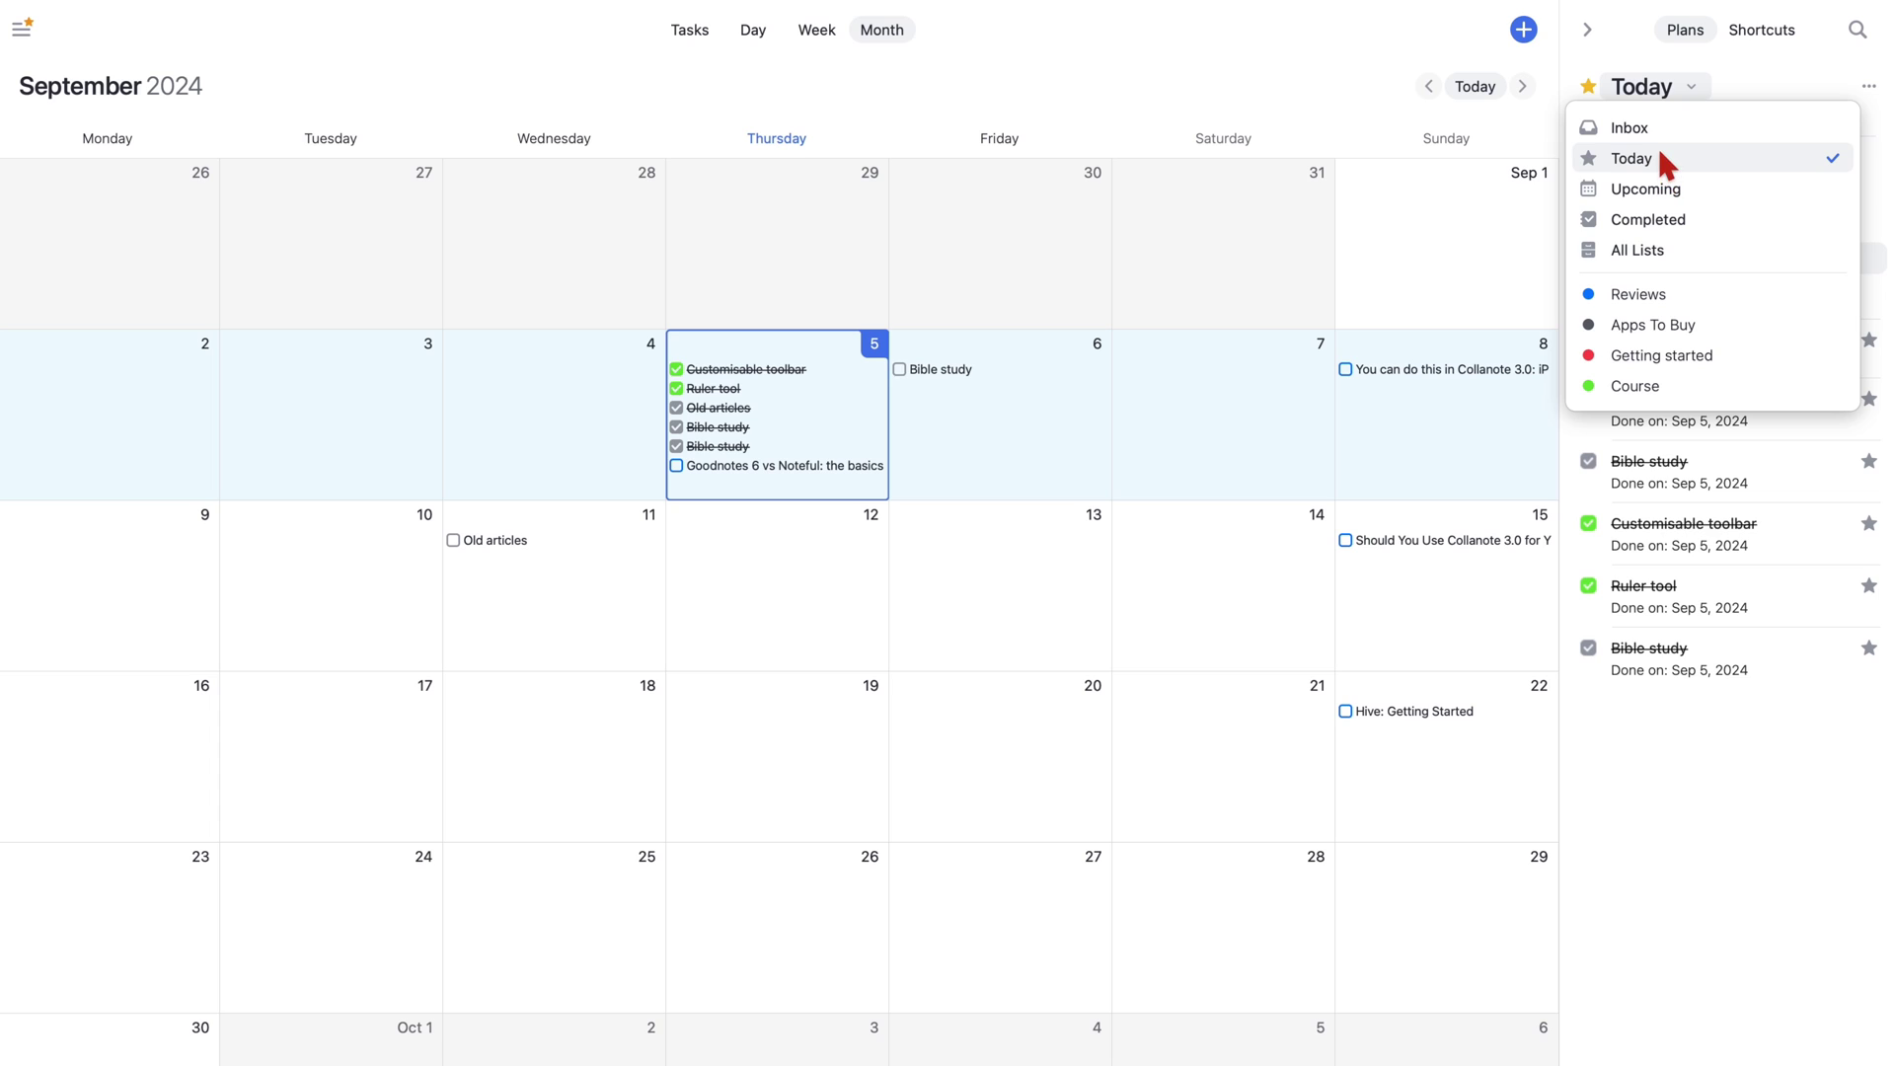
click(1648, 250)
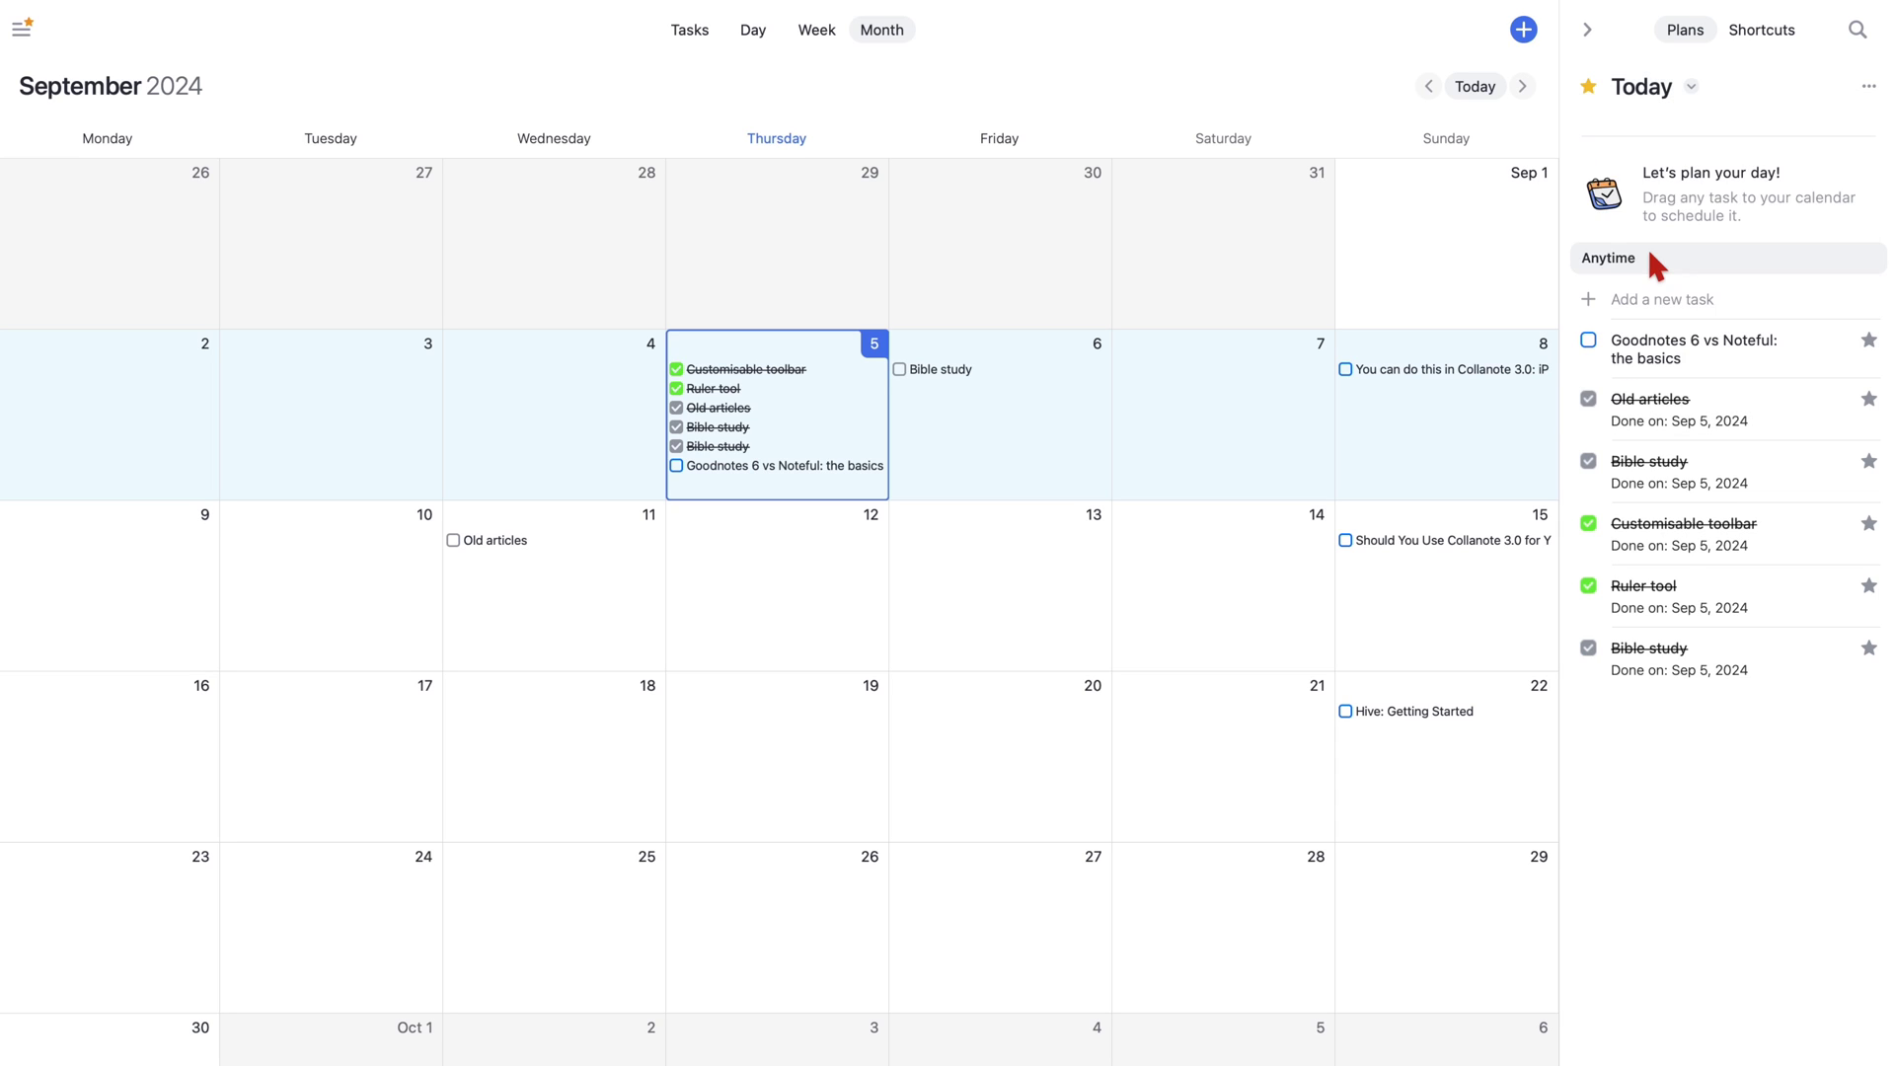
scroll(1648, 593, down, 10)
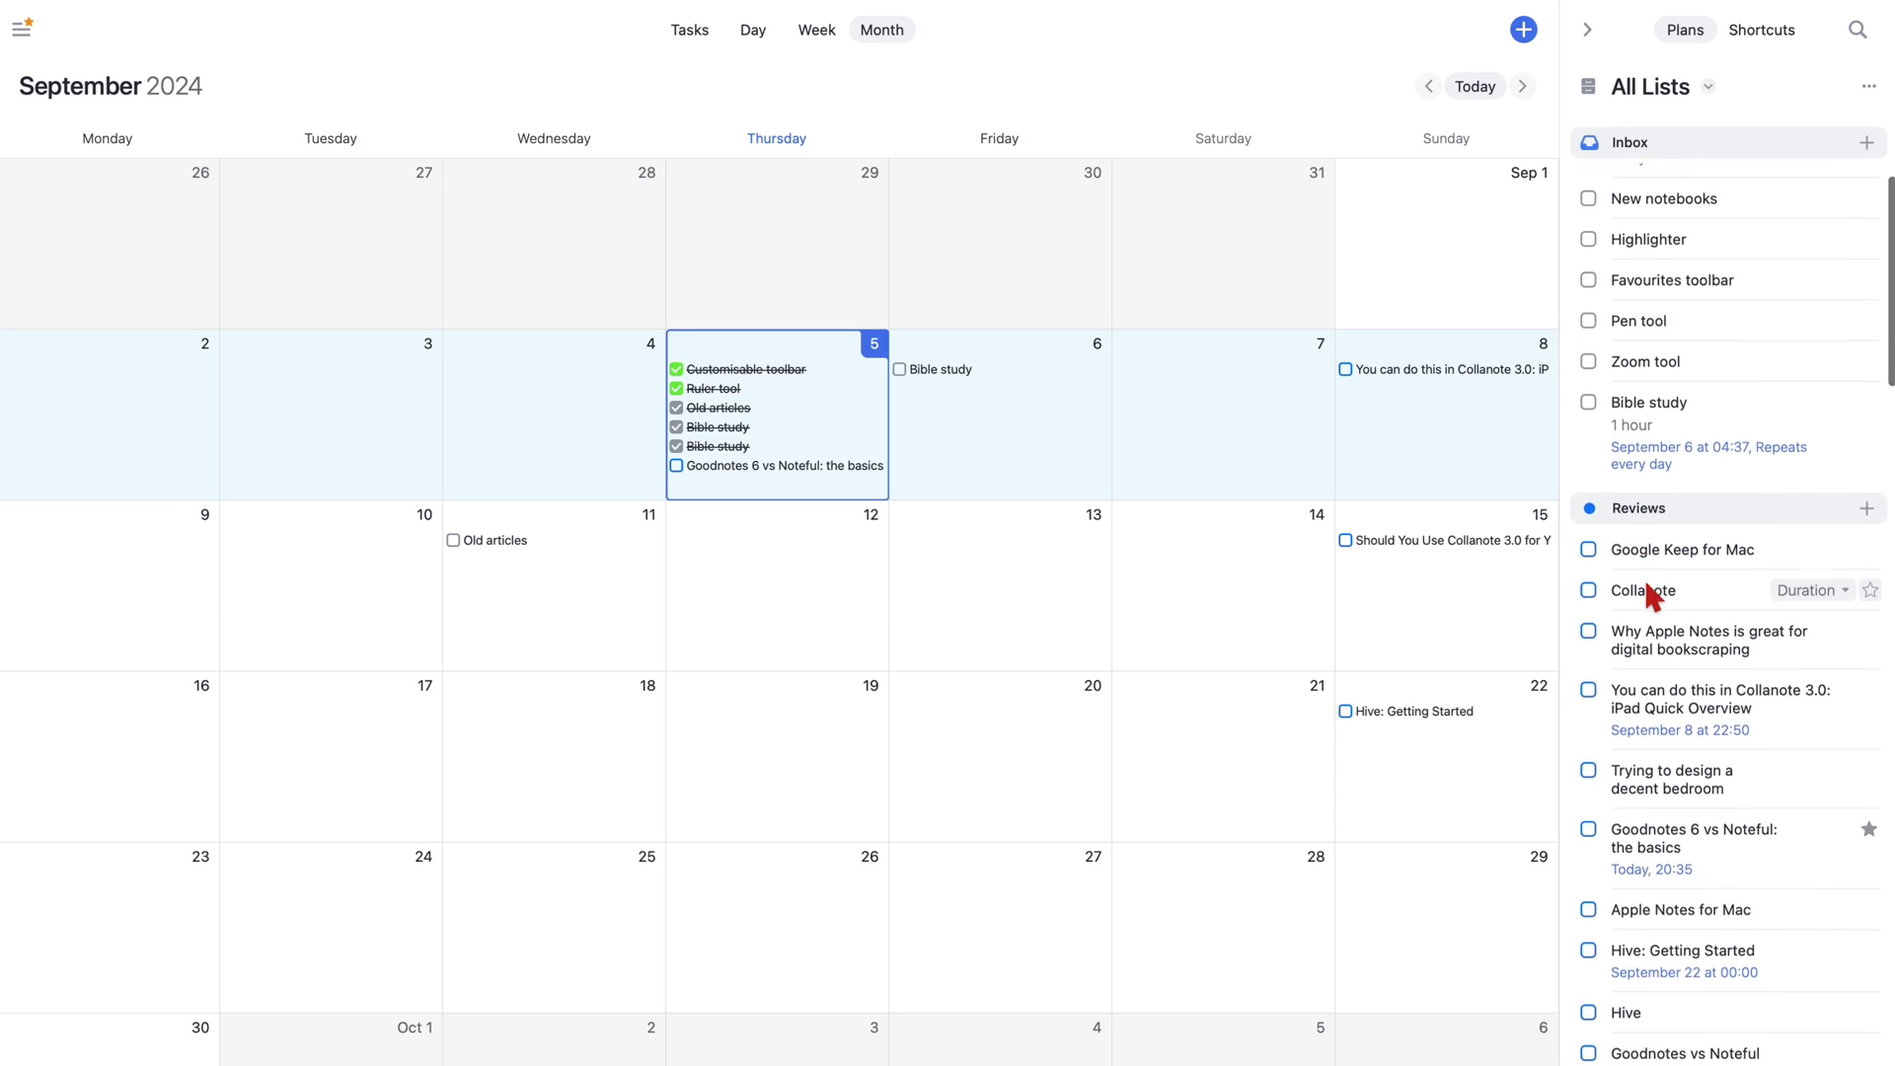
scroll(1644, 577, down, 10)
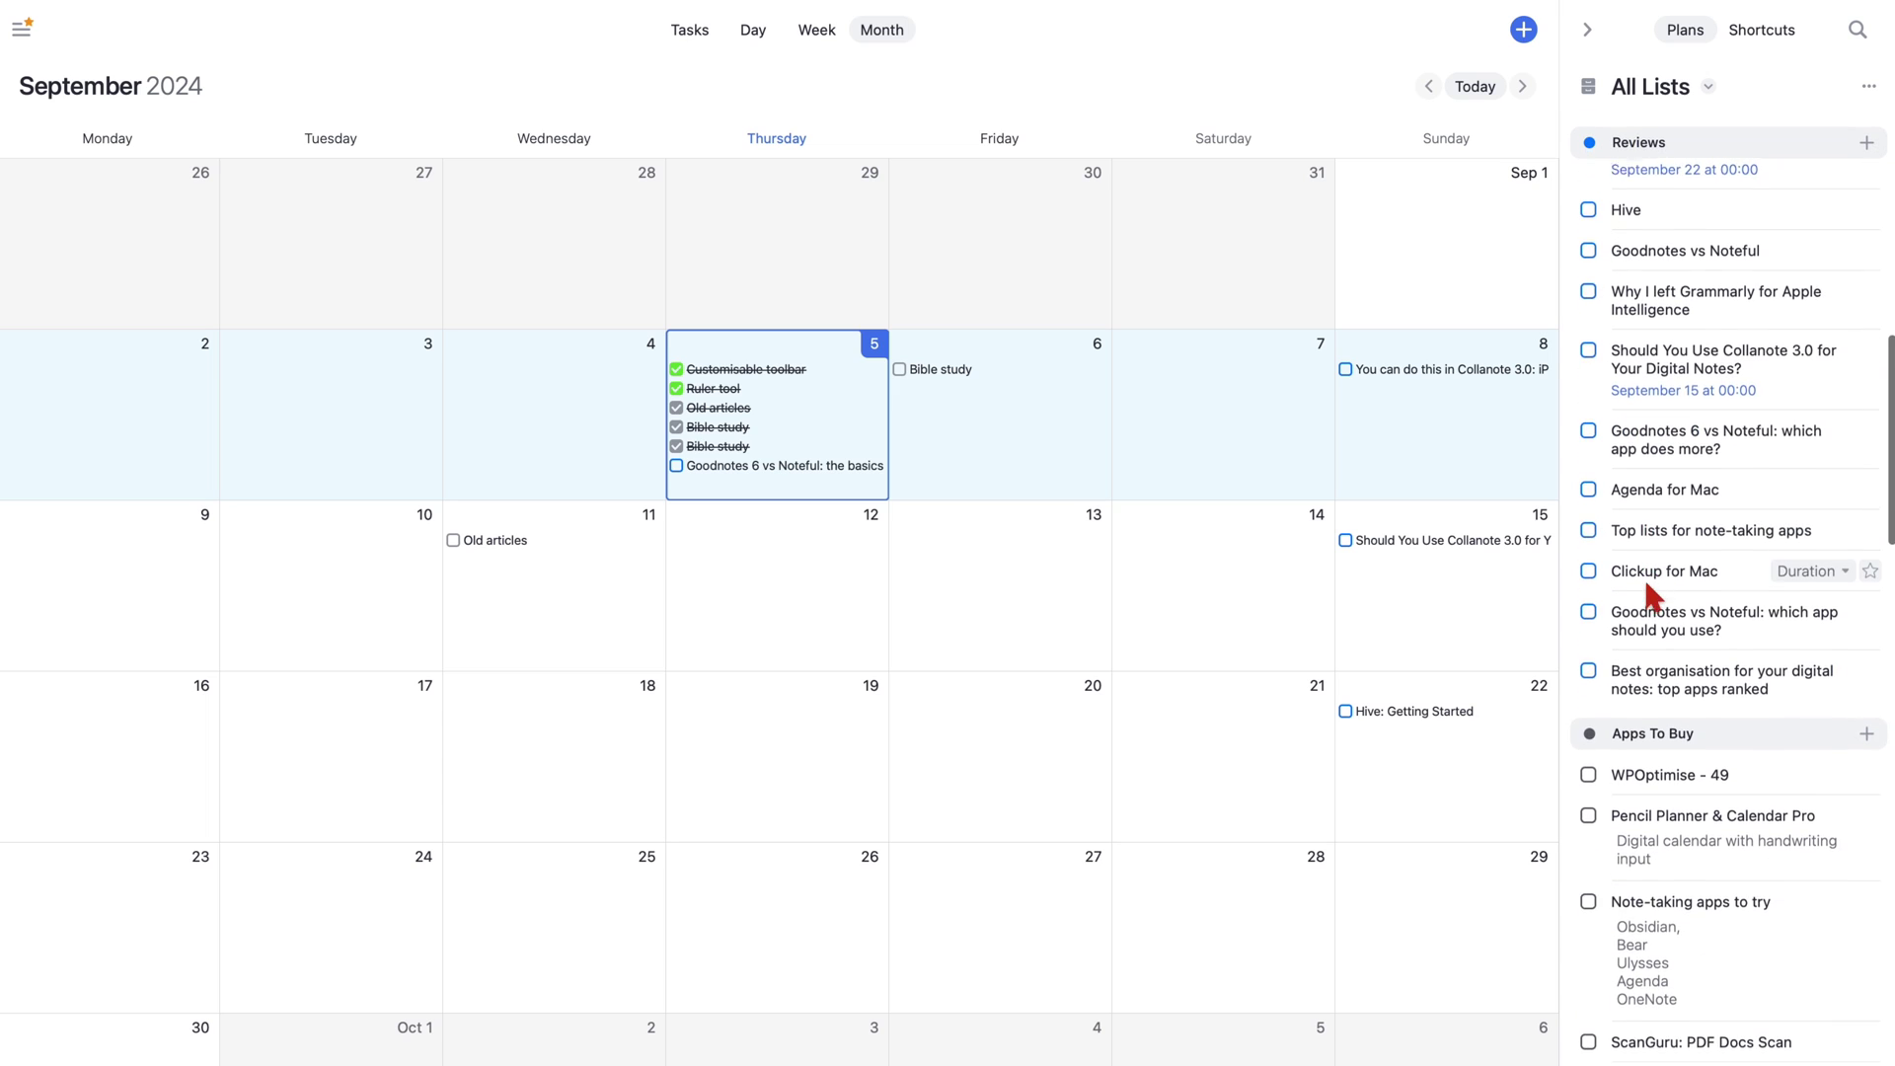
click(1648, 592)
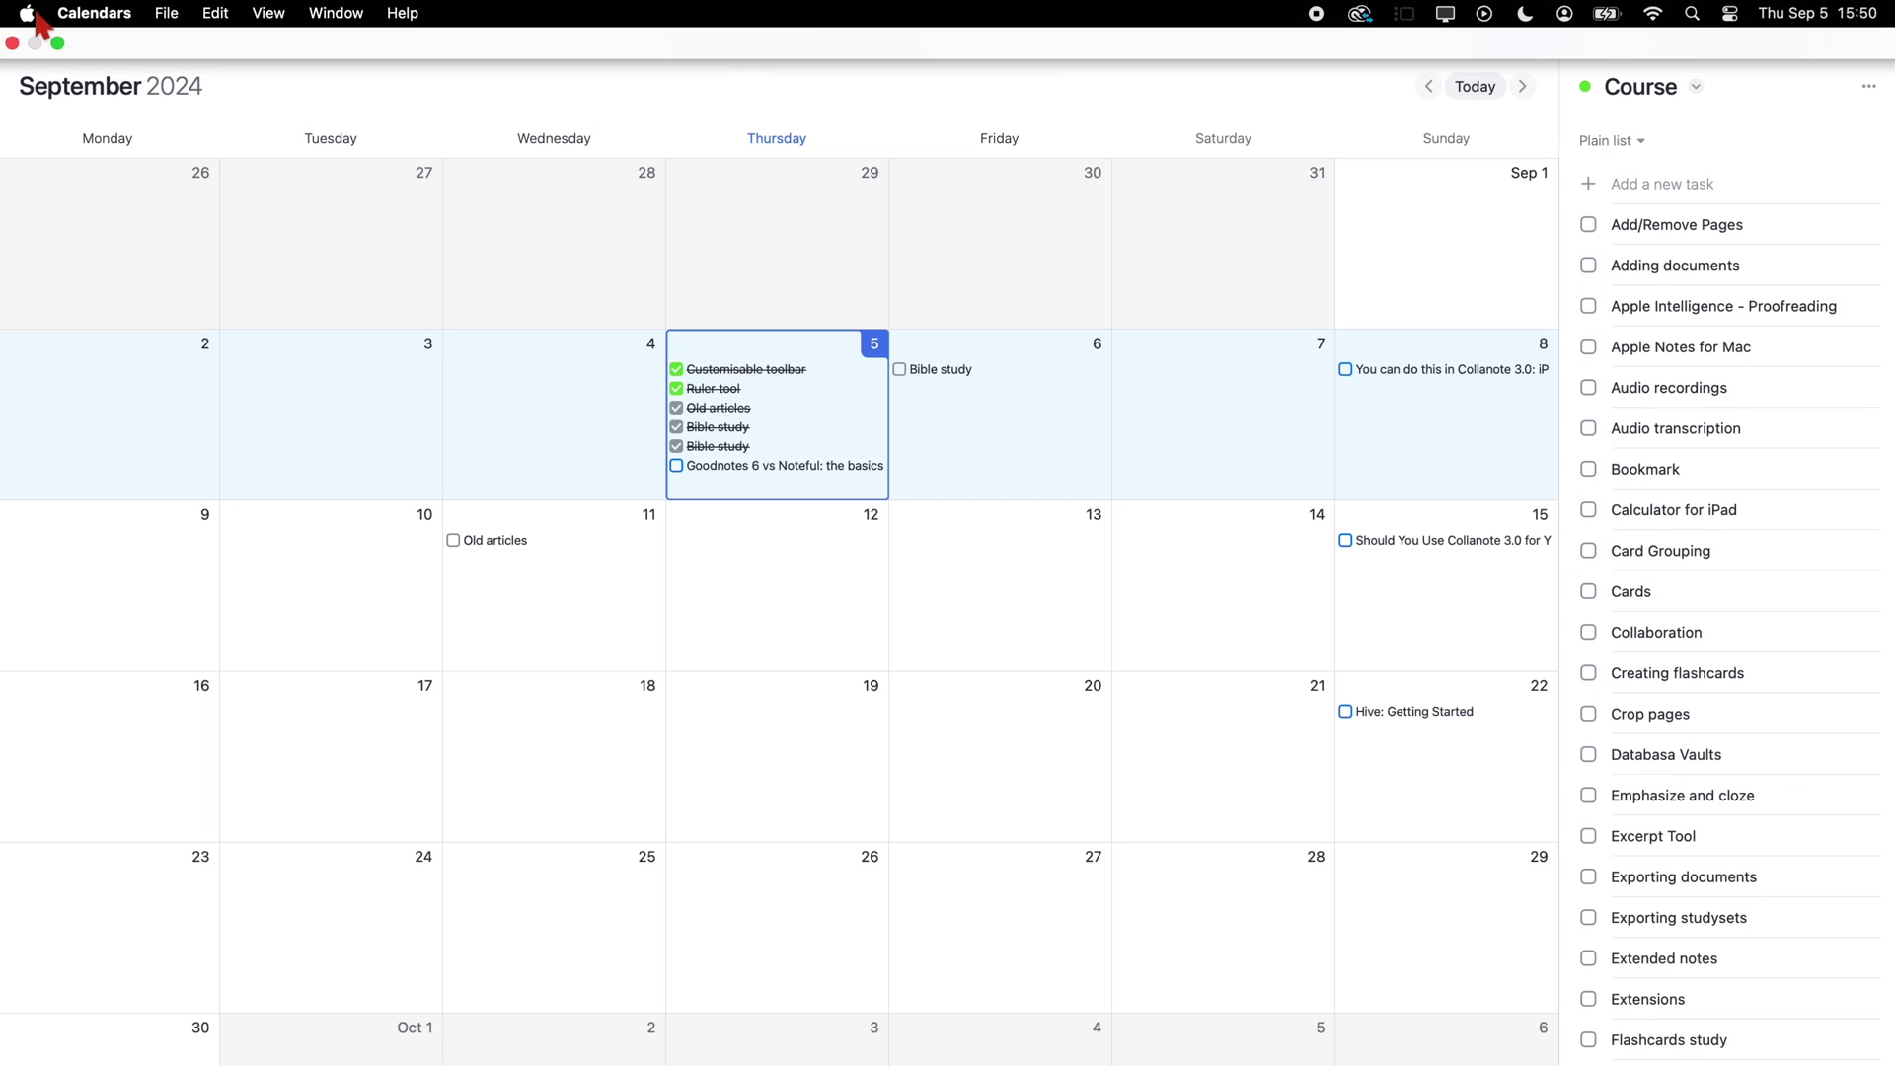
Step: Take the calendar out of full screen and narrow it to the left part of the desktop with the planner hidden
click(59, 44)
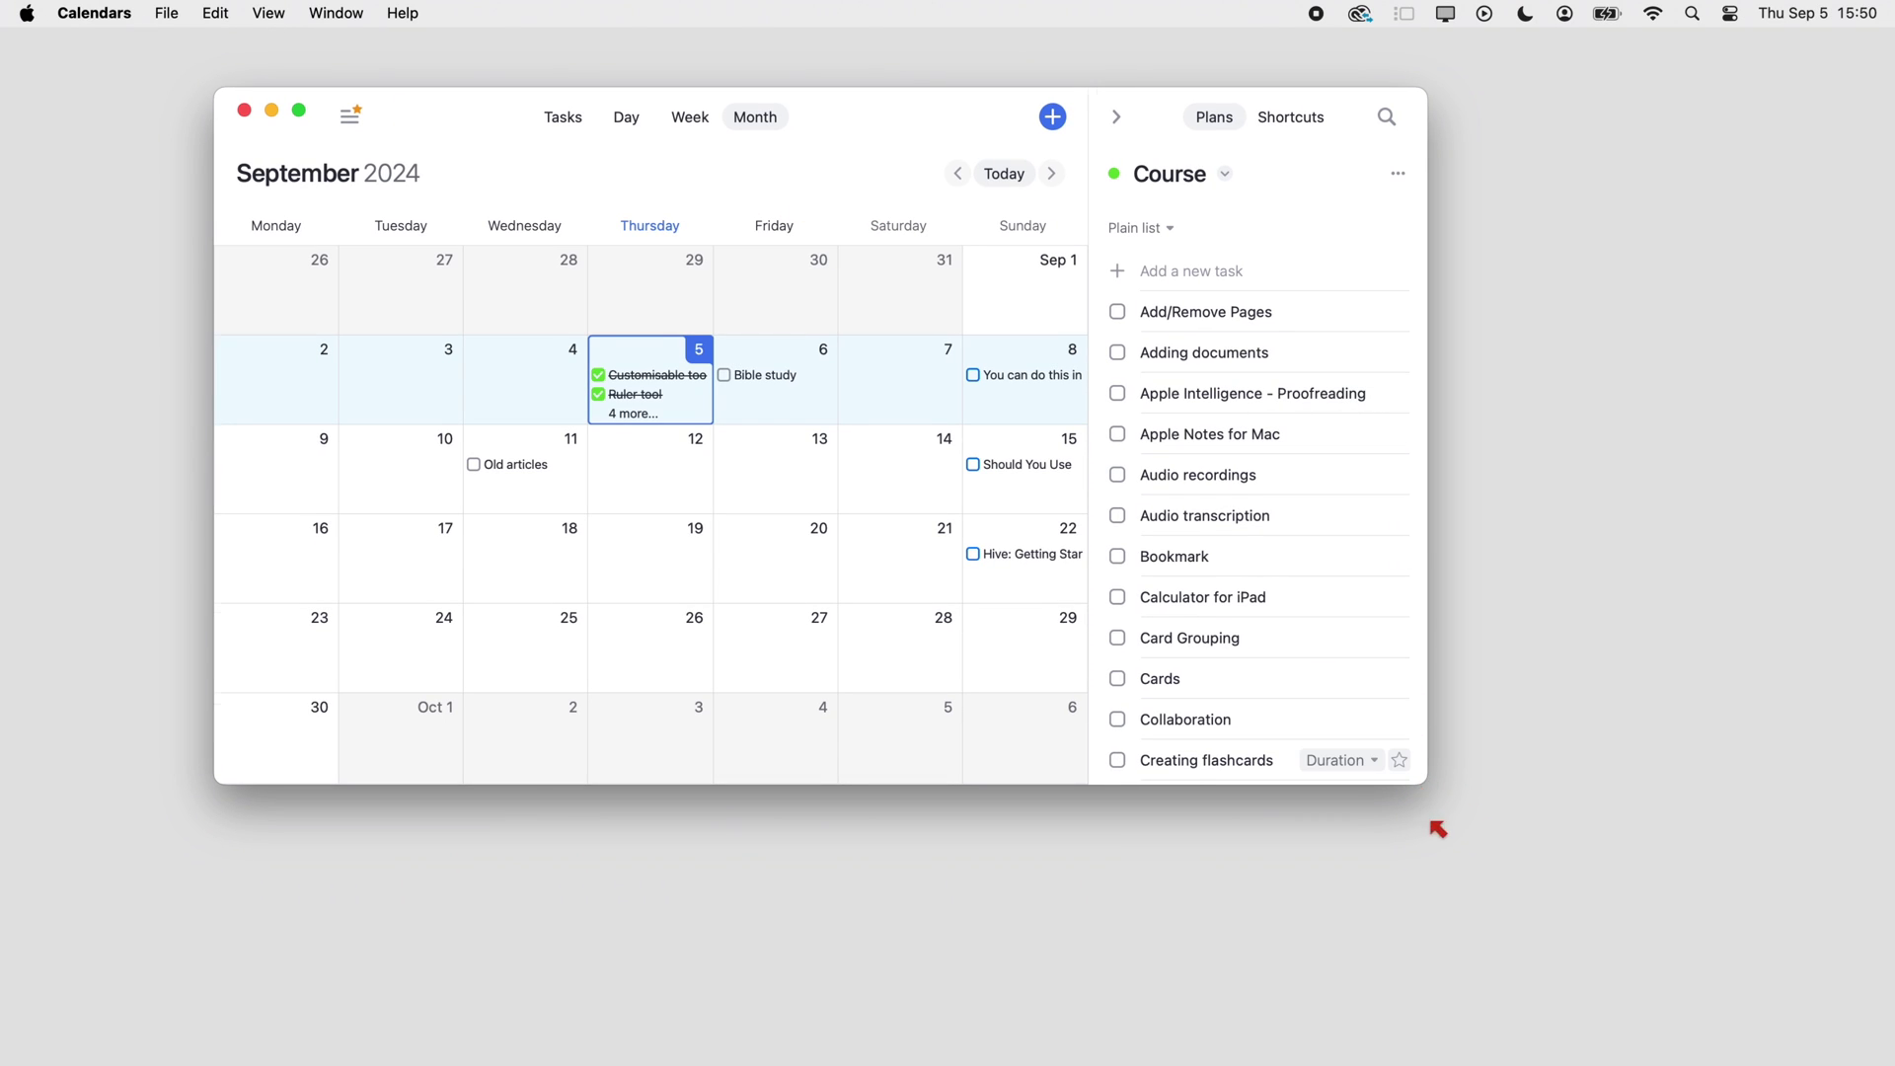
drag(1430, 807, 1602, 1065)
drag(972, 118, 773, 112)
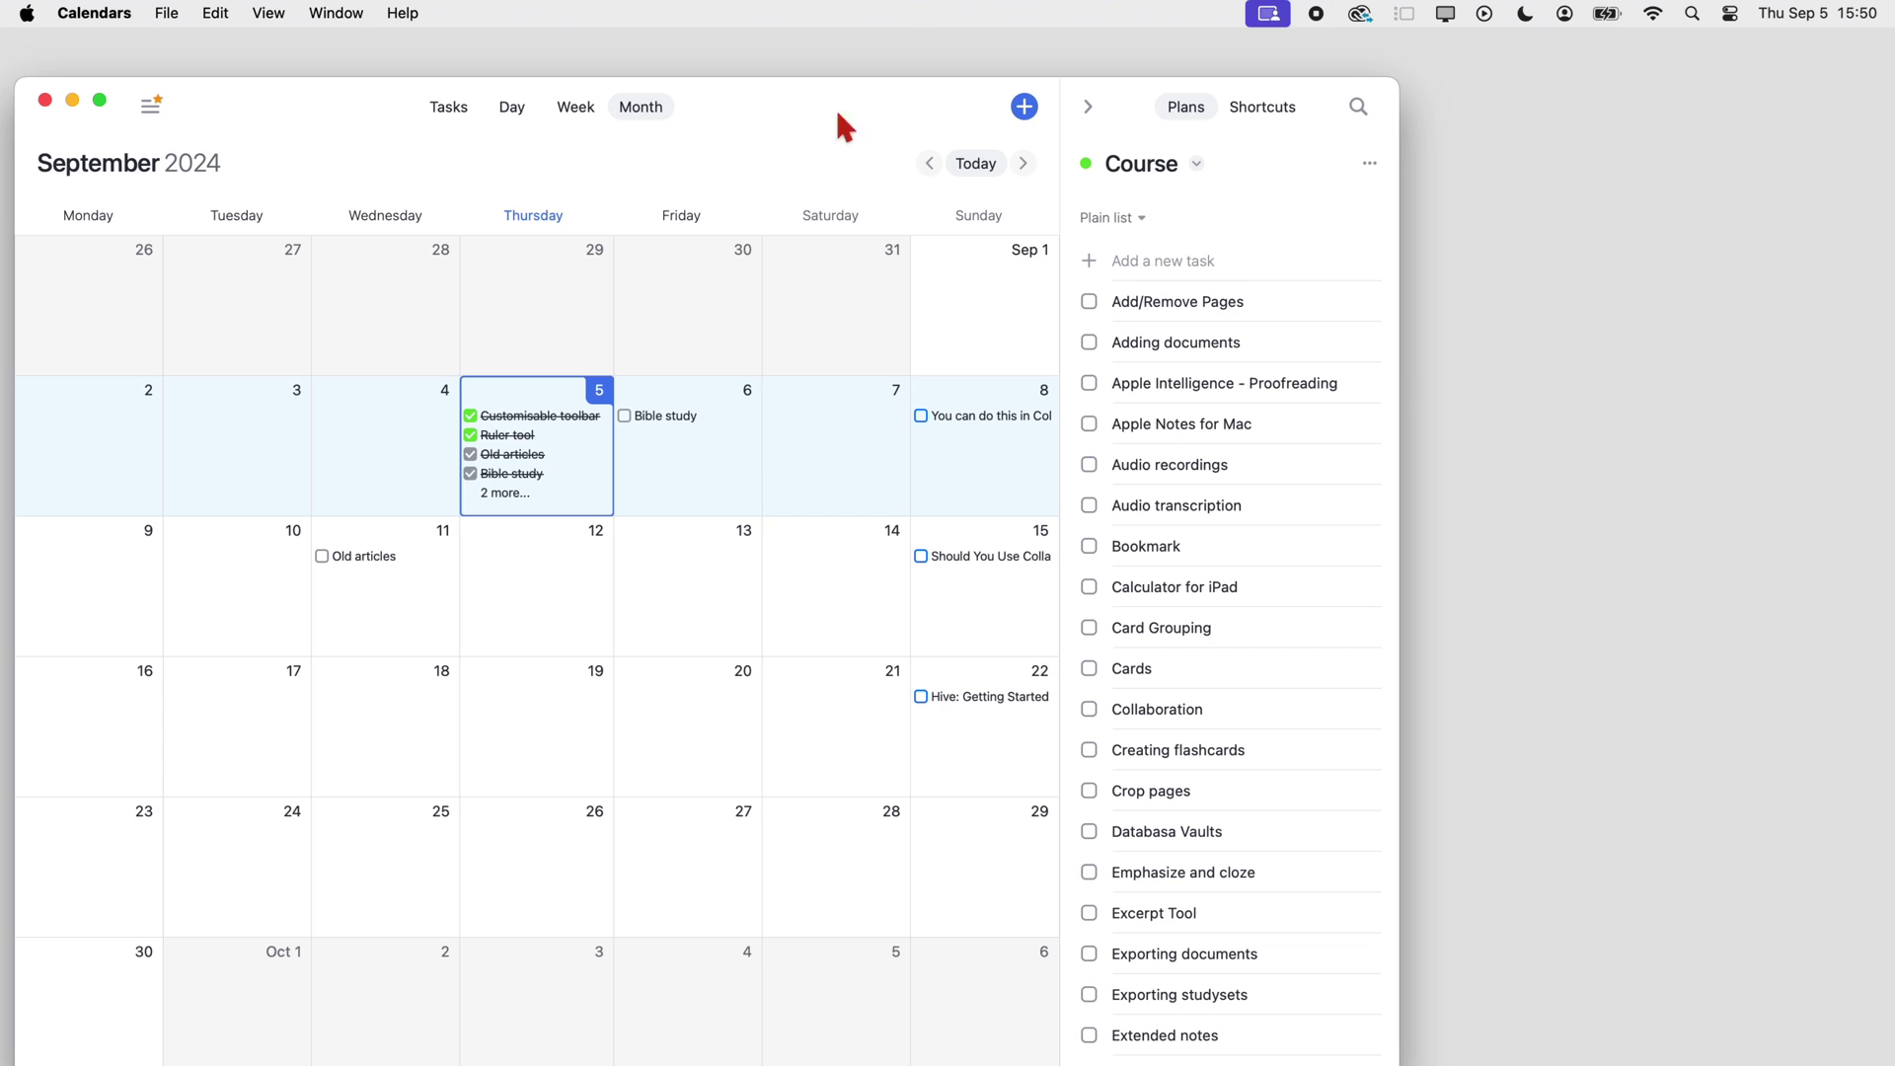
click(1085, 109)
drag(1407, 290, 1198, 332)
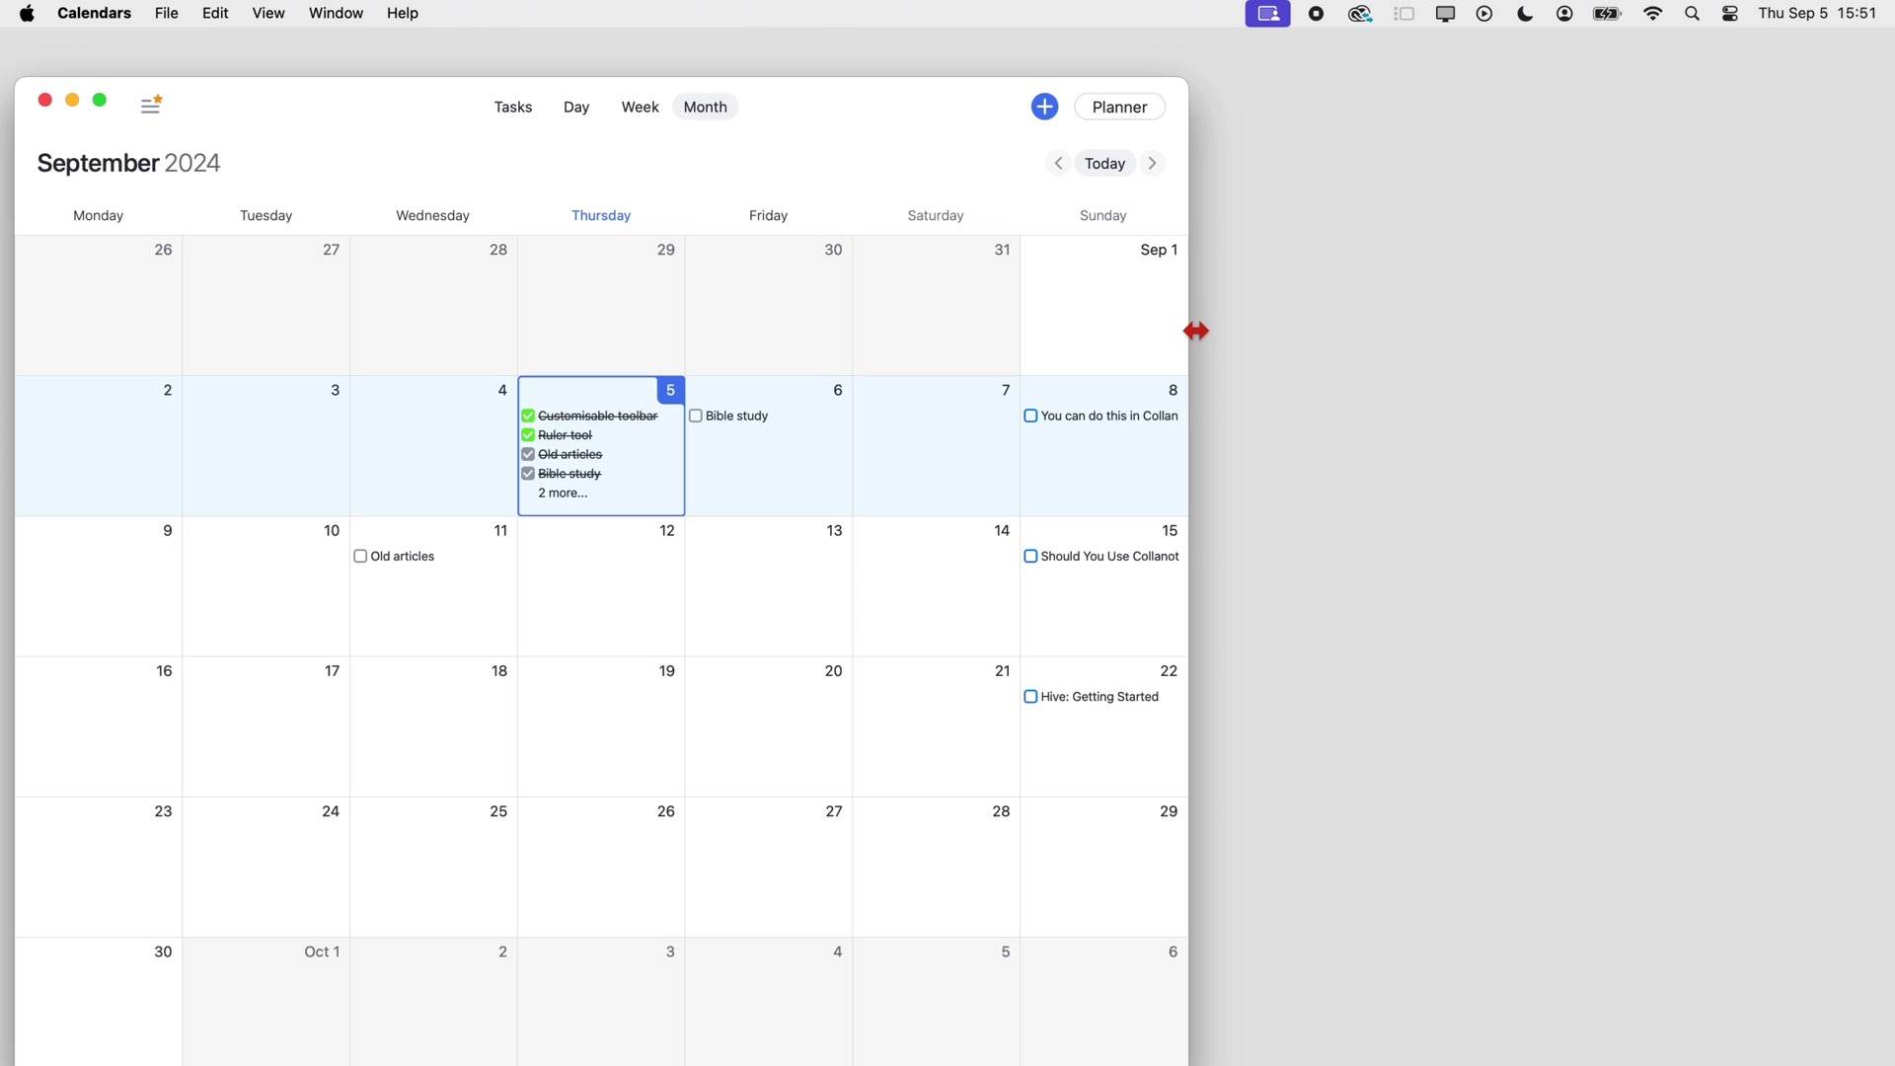
drag(1165, 90, 1108, 65)
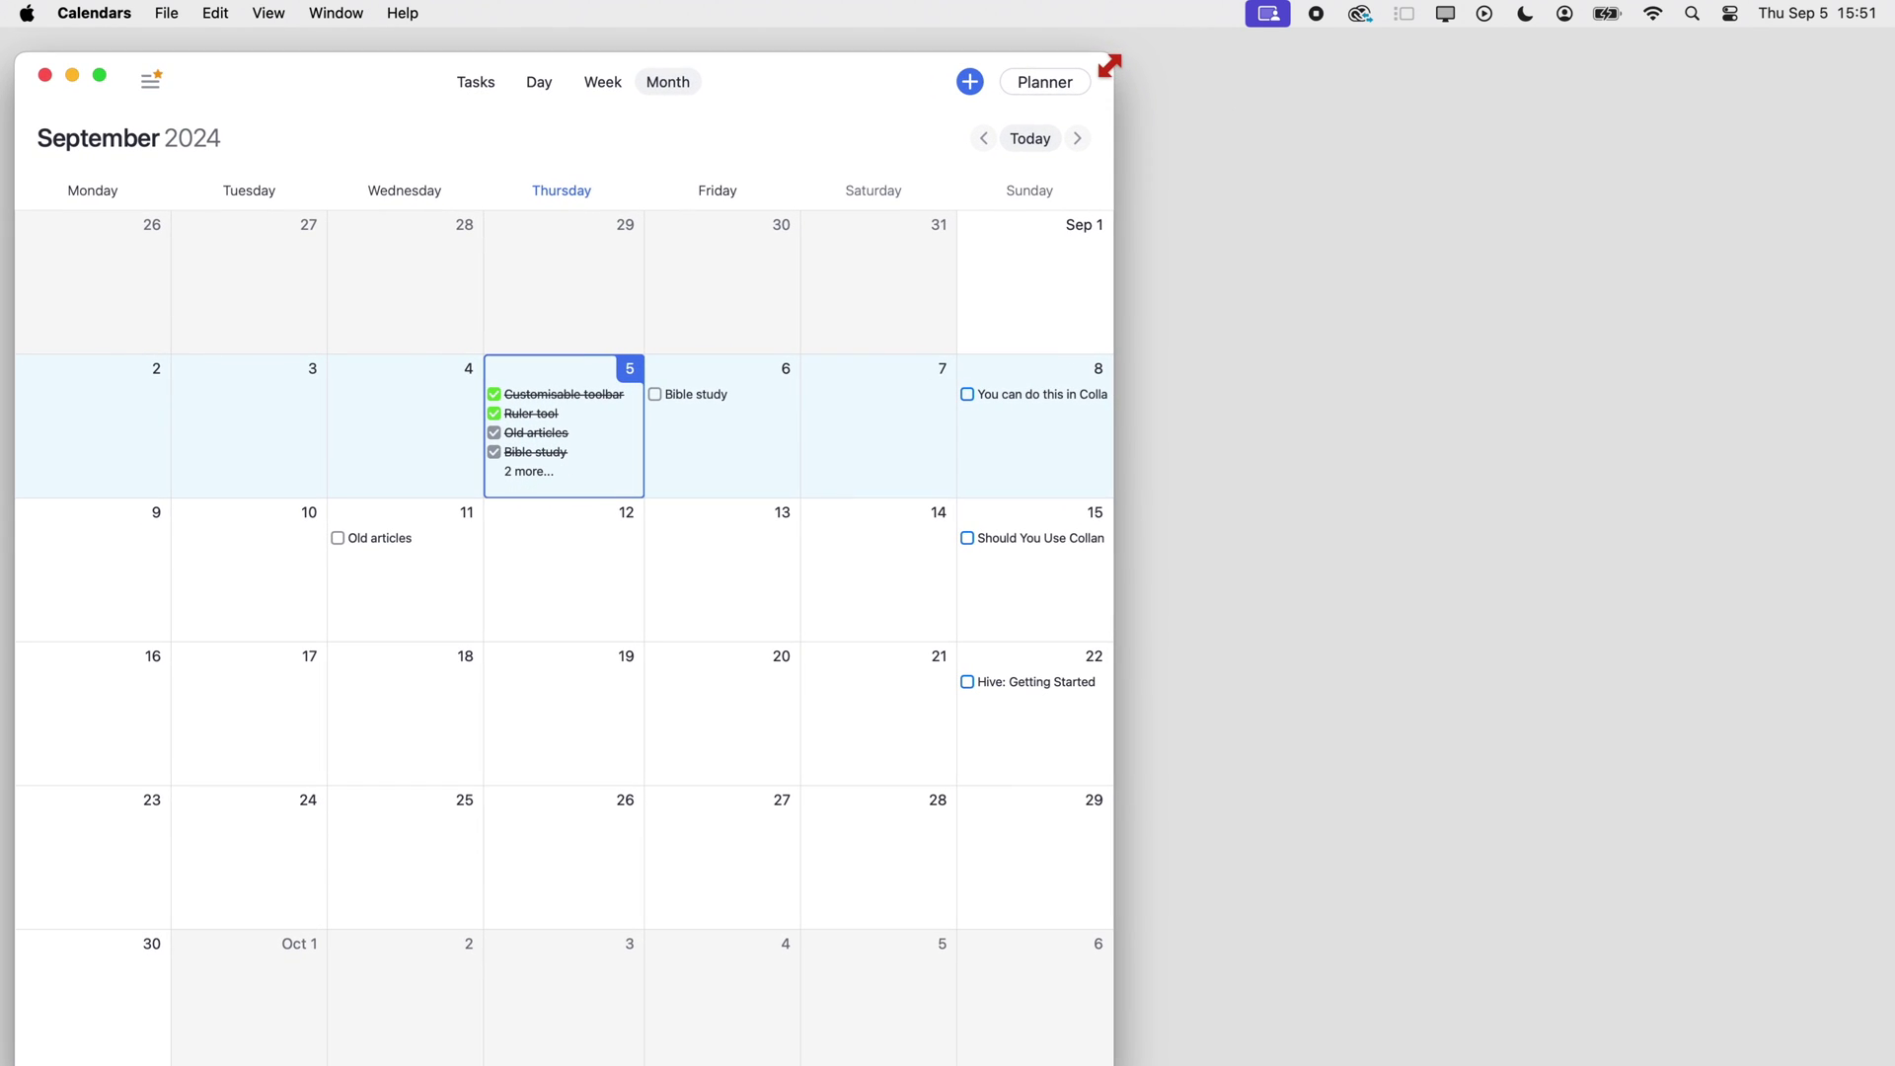
Step: Add Reminders to the Dock from Launchpad and open Reminders beside the calendar
key(F4)
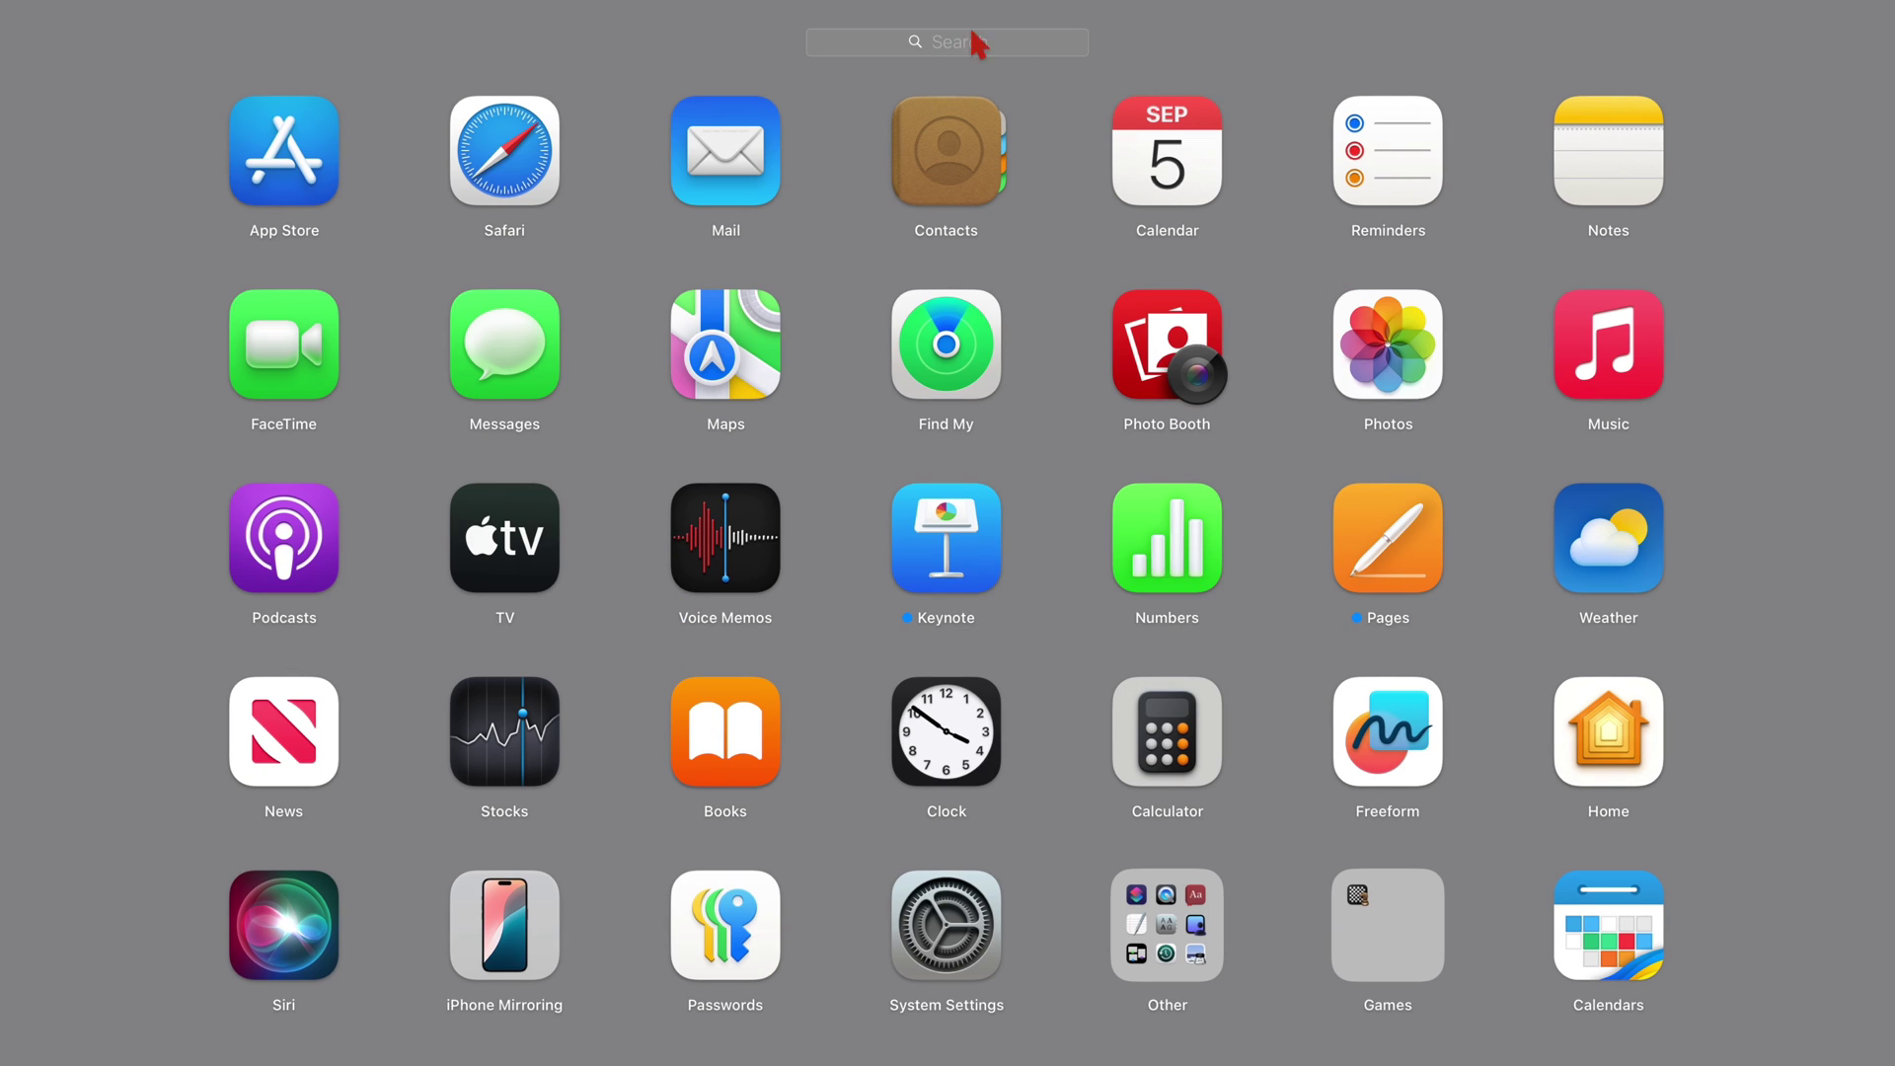
drag(1410, 173, 488, 997)
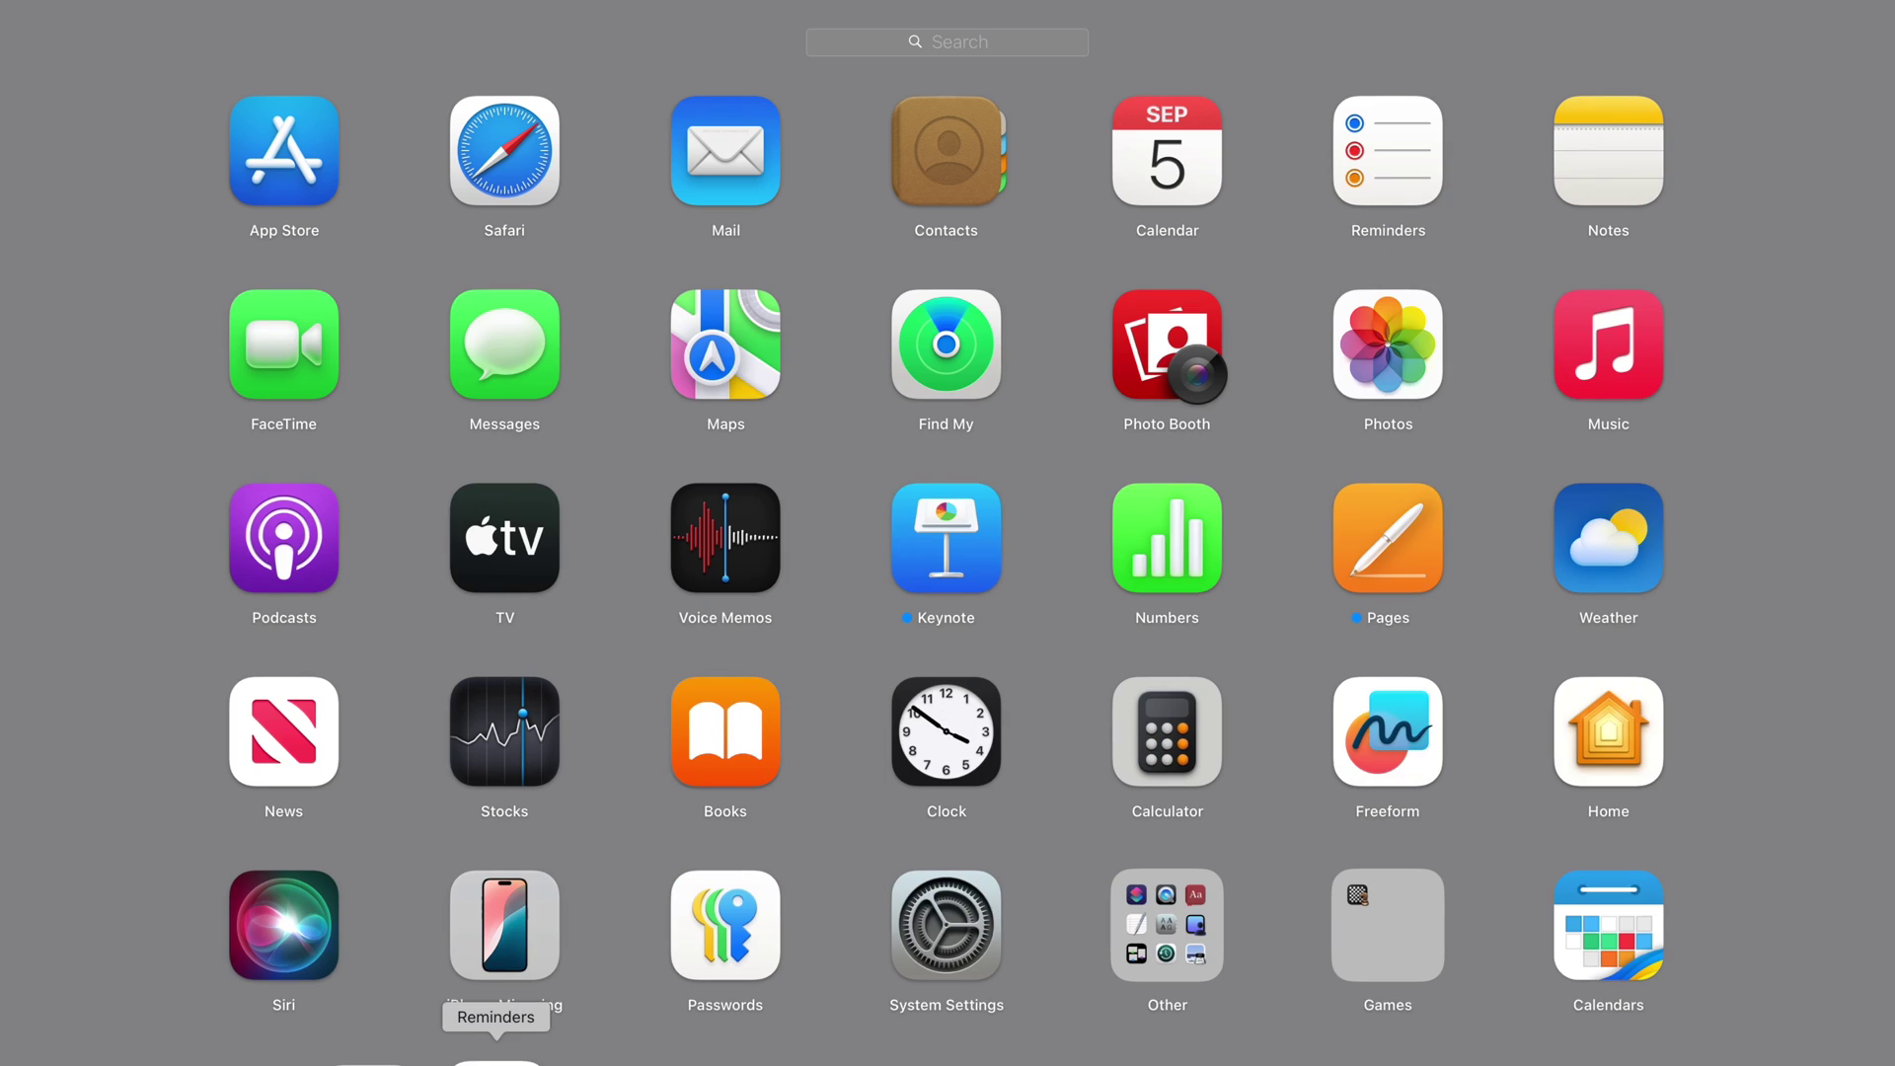
click(1797, 944)
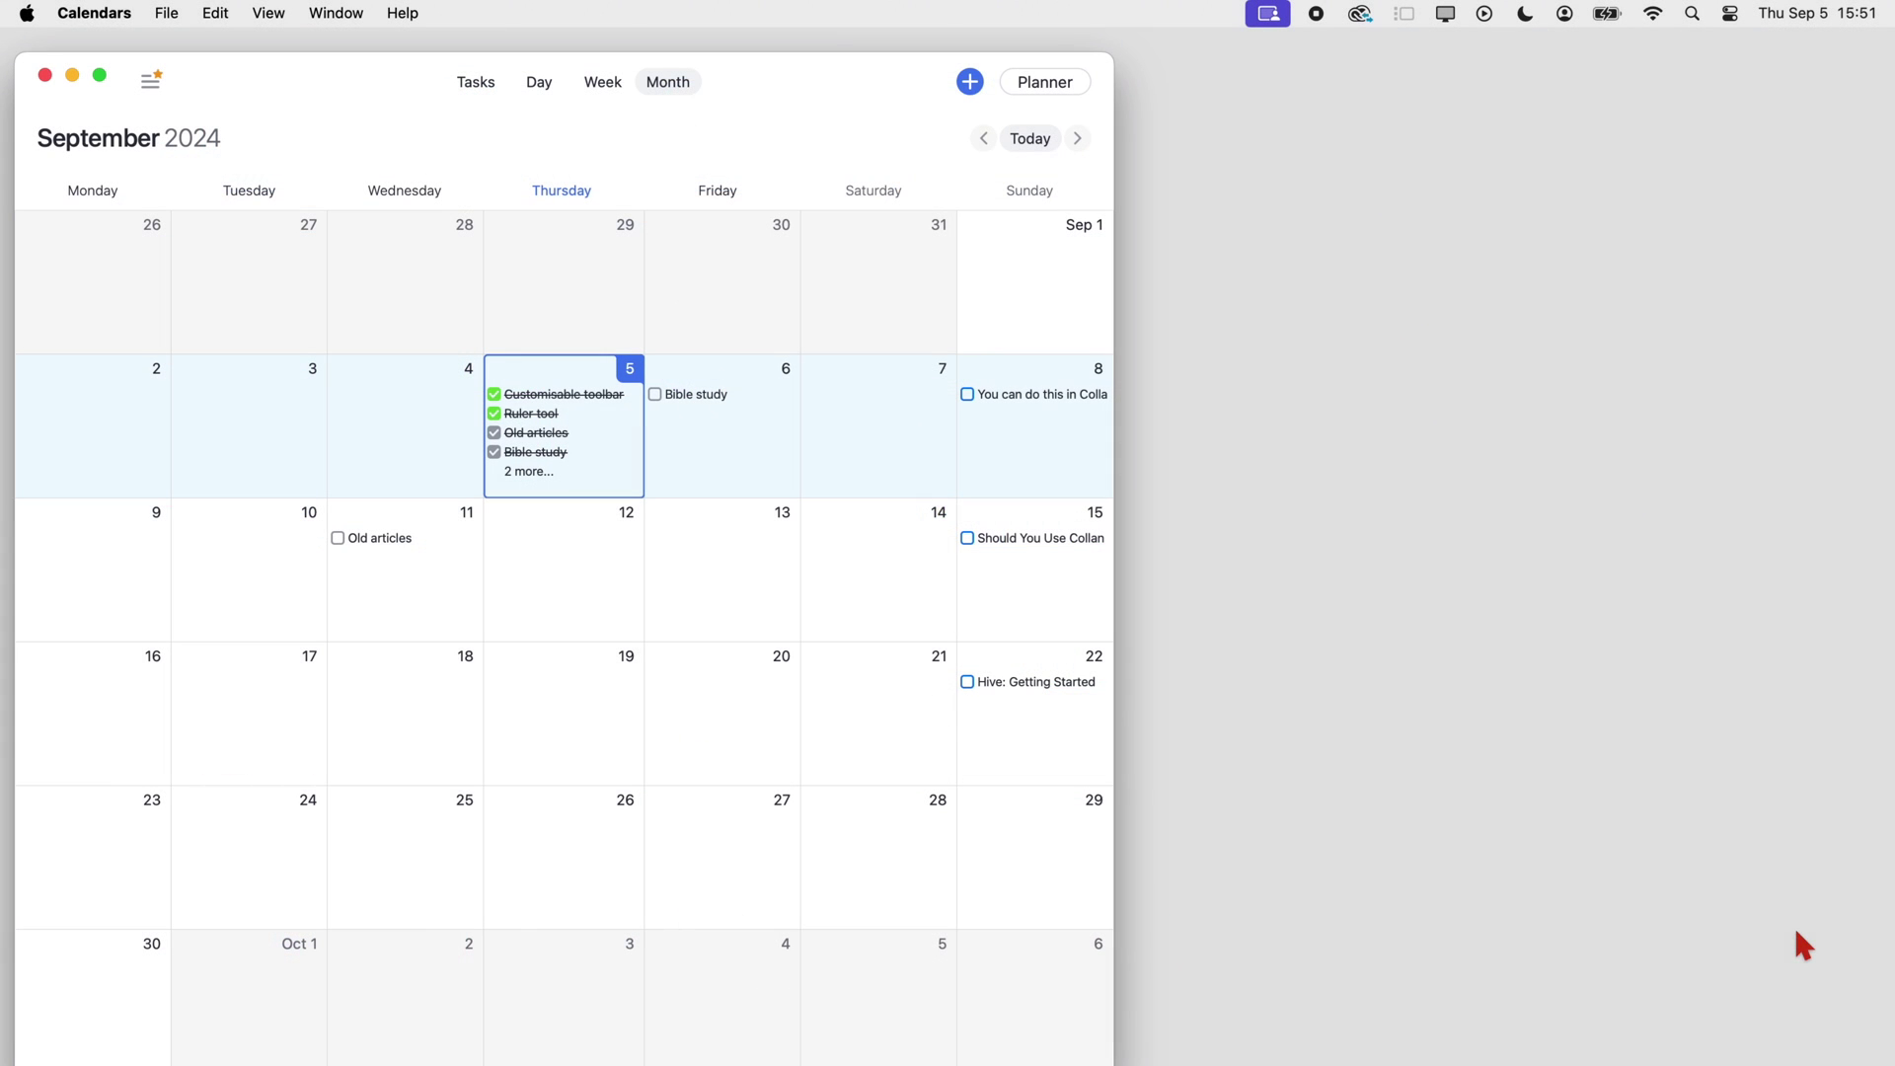
click(432, 1060)
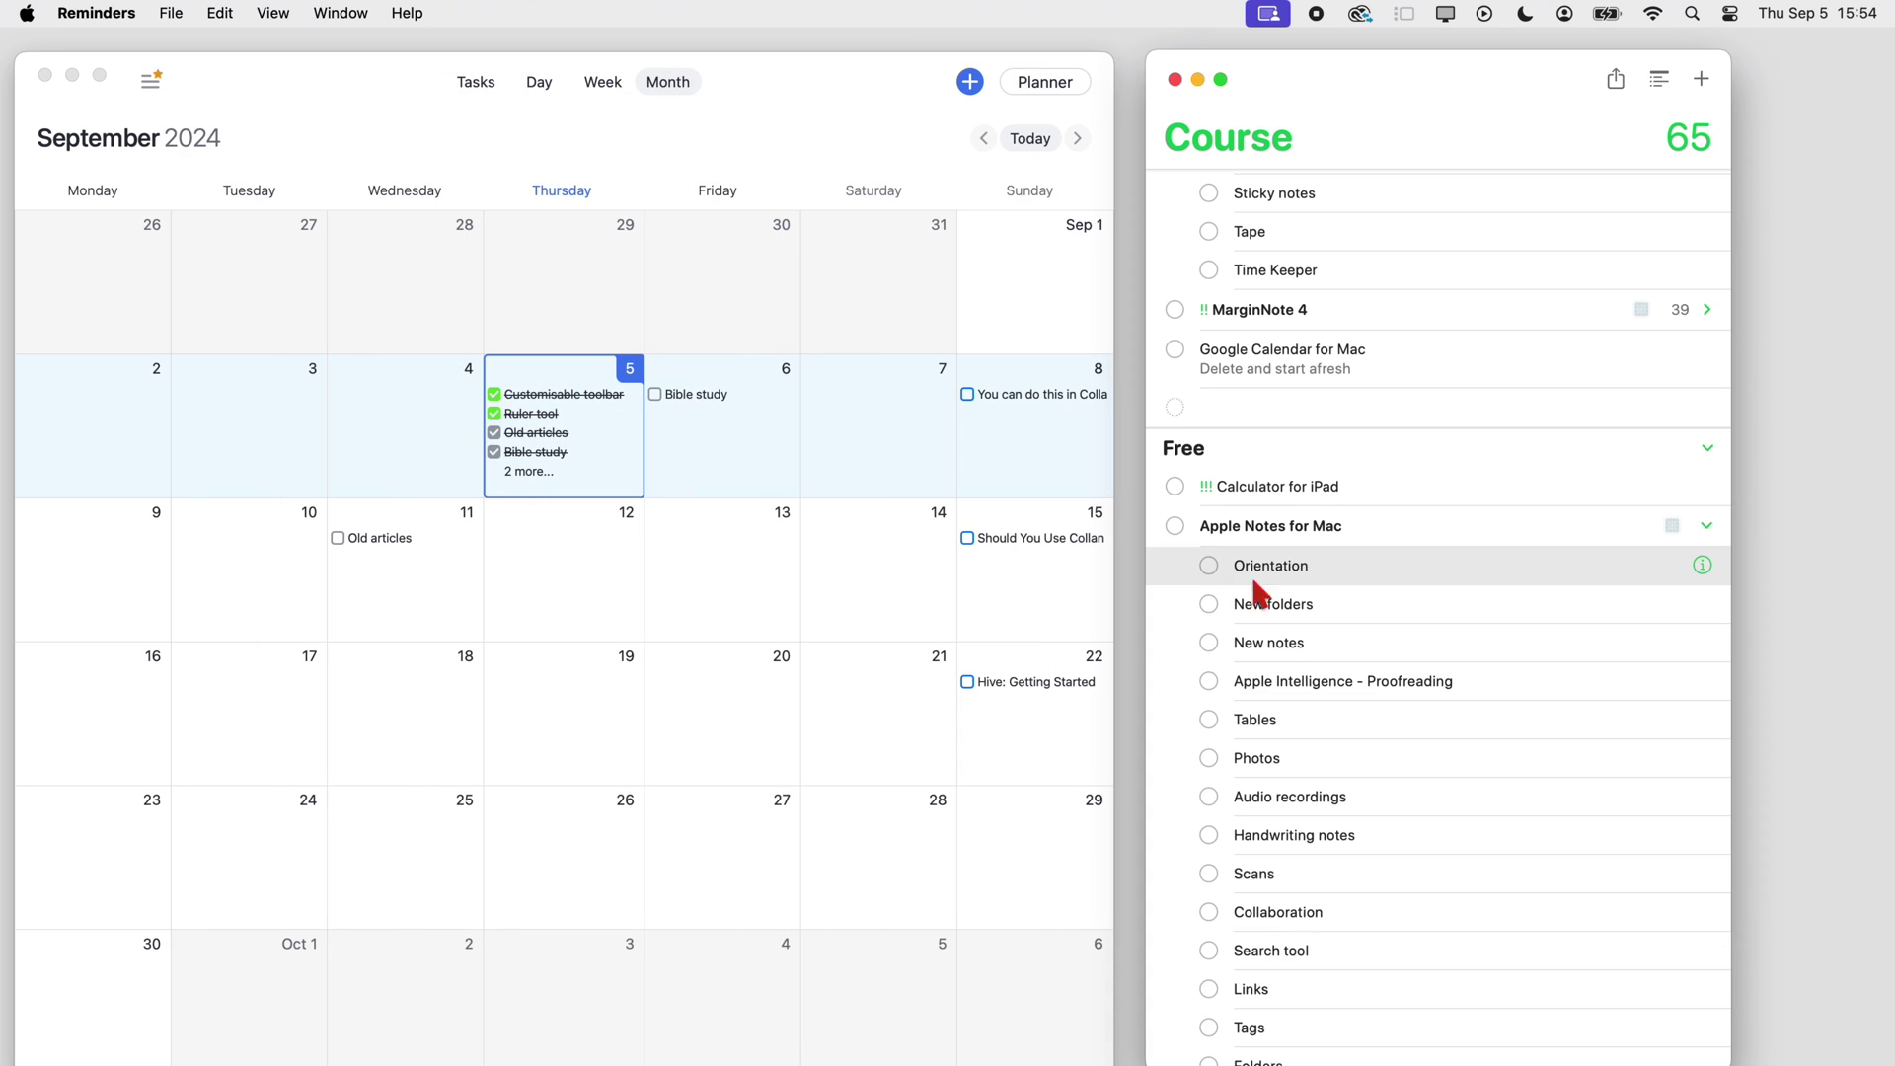
Step: Set the date of the Orientation reminder under Apple Notes for Mac to This Weekend, 07/09/2024
click(1291, 564)
click(1294, 637)
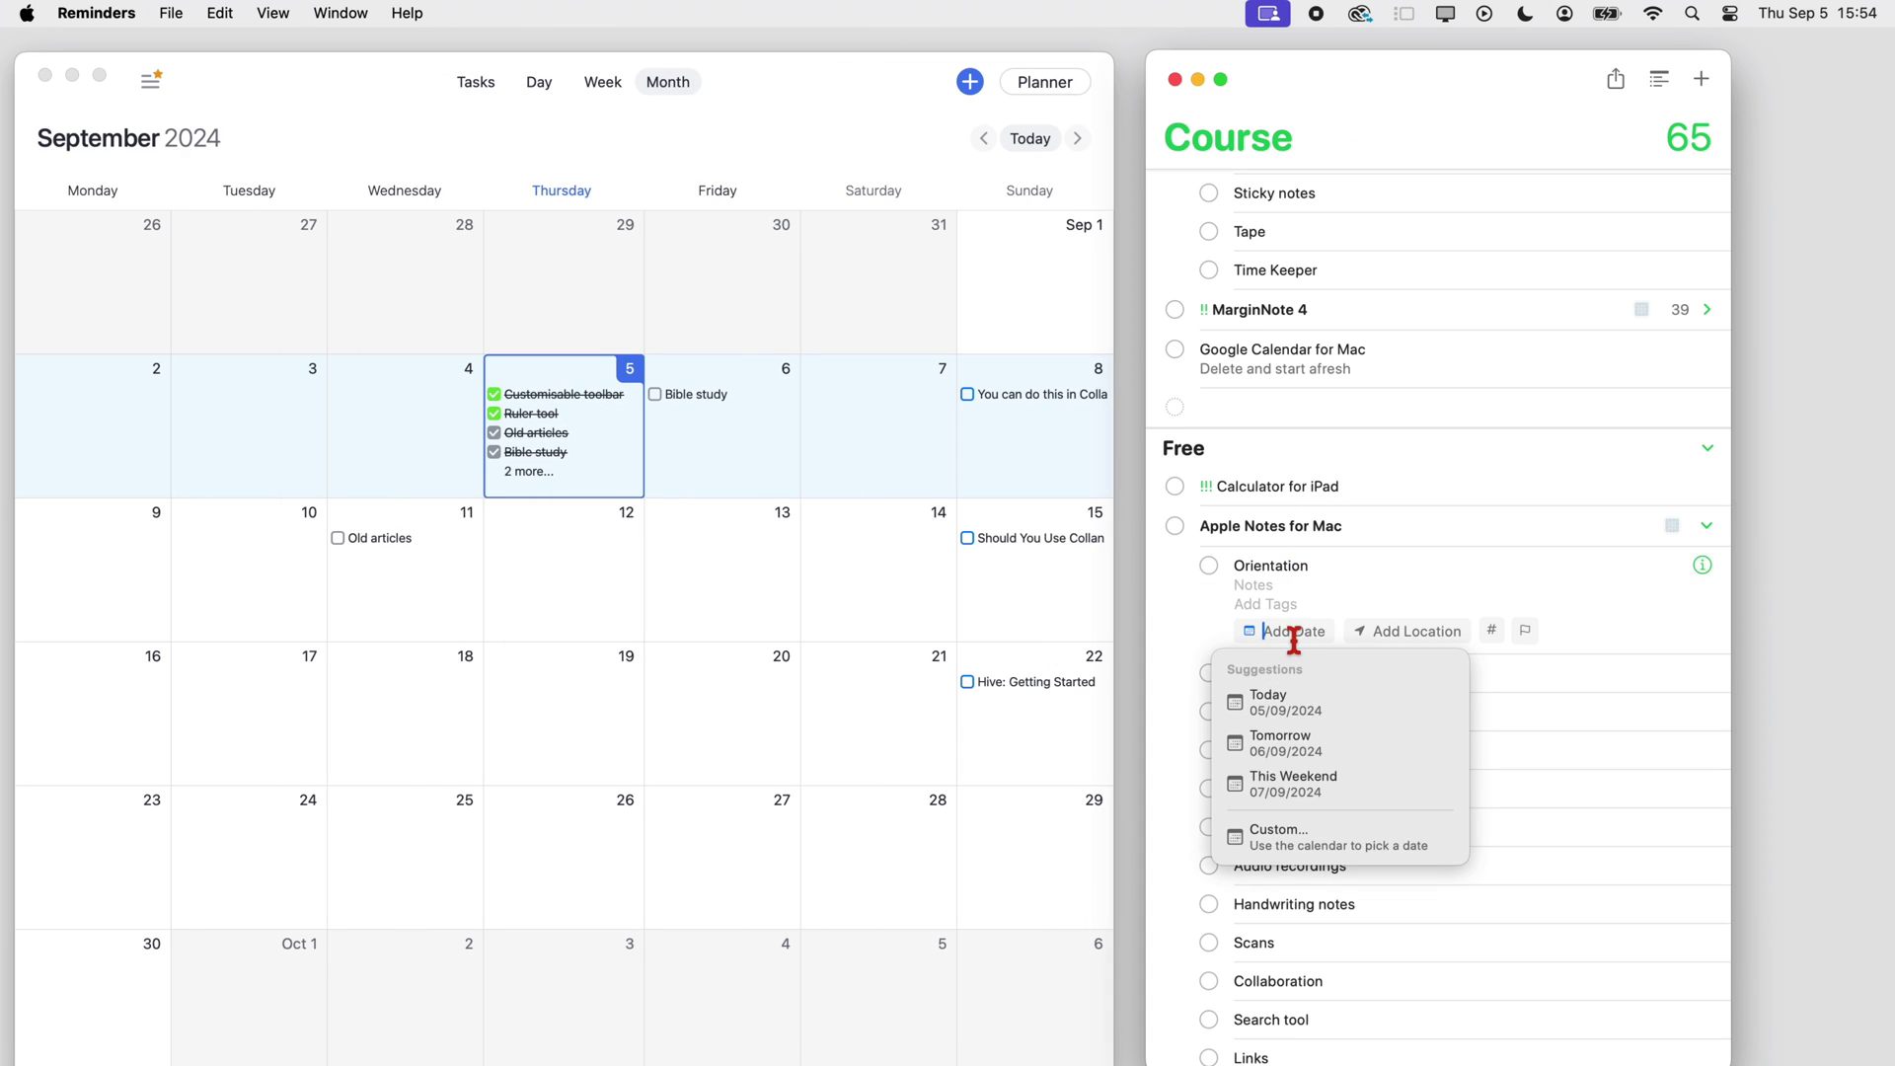
click(1293, 782)
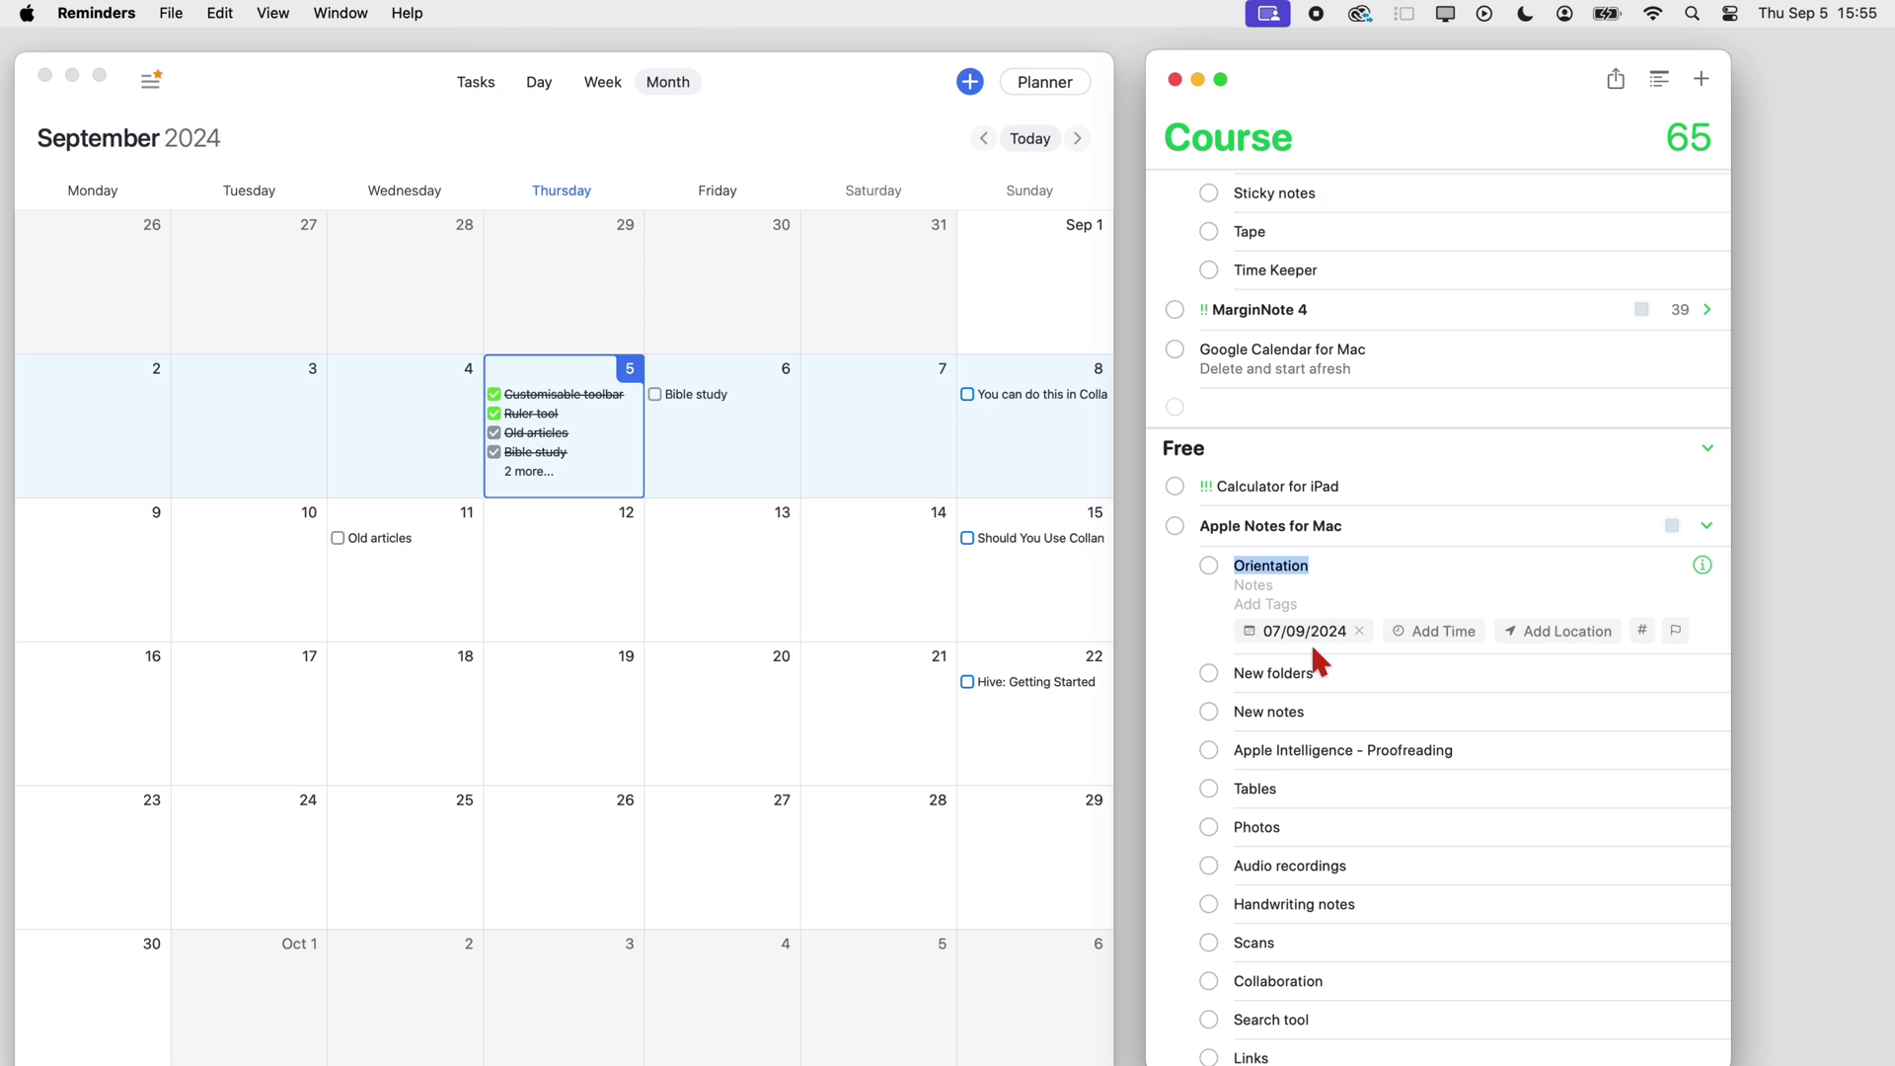
key(Tab)
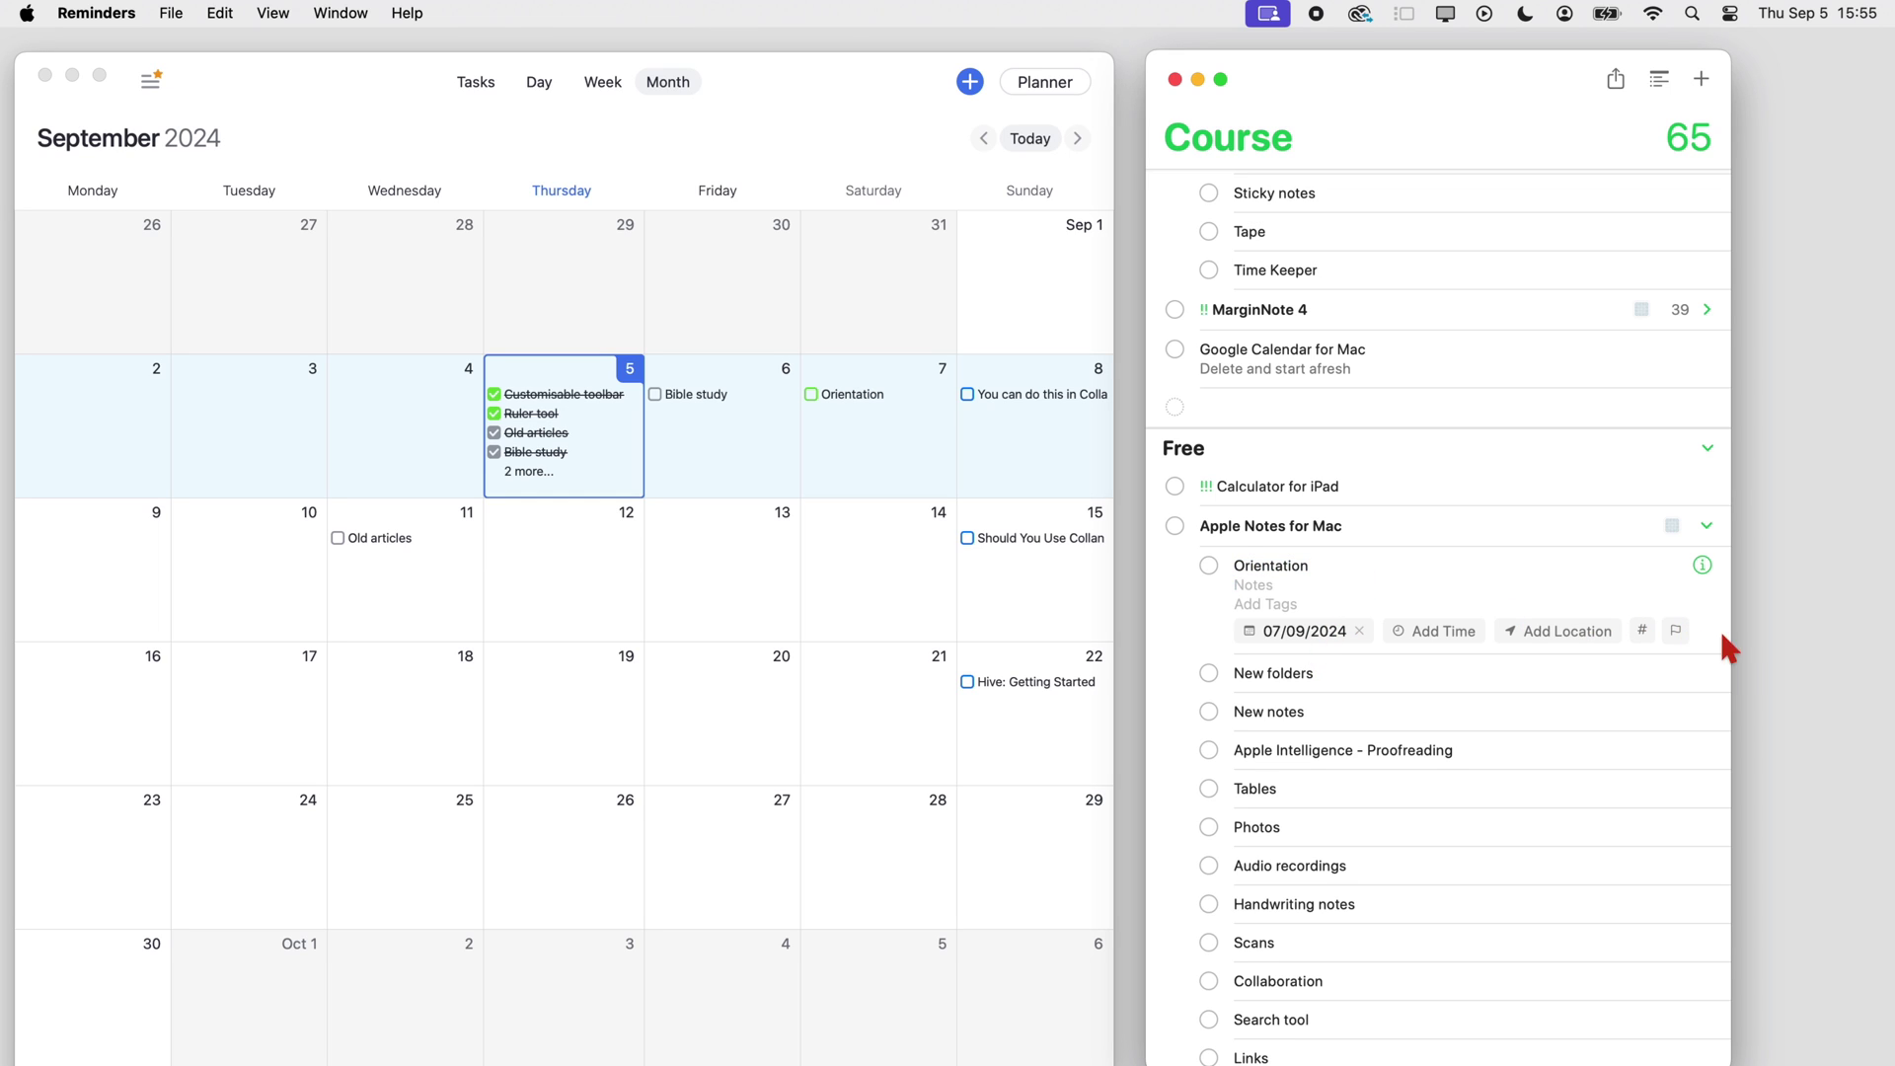
Step: Schedule the New folders reminder under Apple Notes for Mac for Saturday, 07/09/2024, by adding "on Saturday" to its title
click(1303, 672)
click(1288, 689)
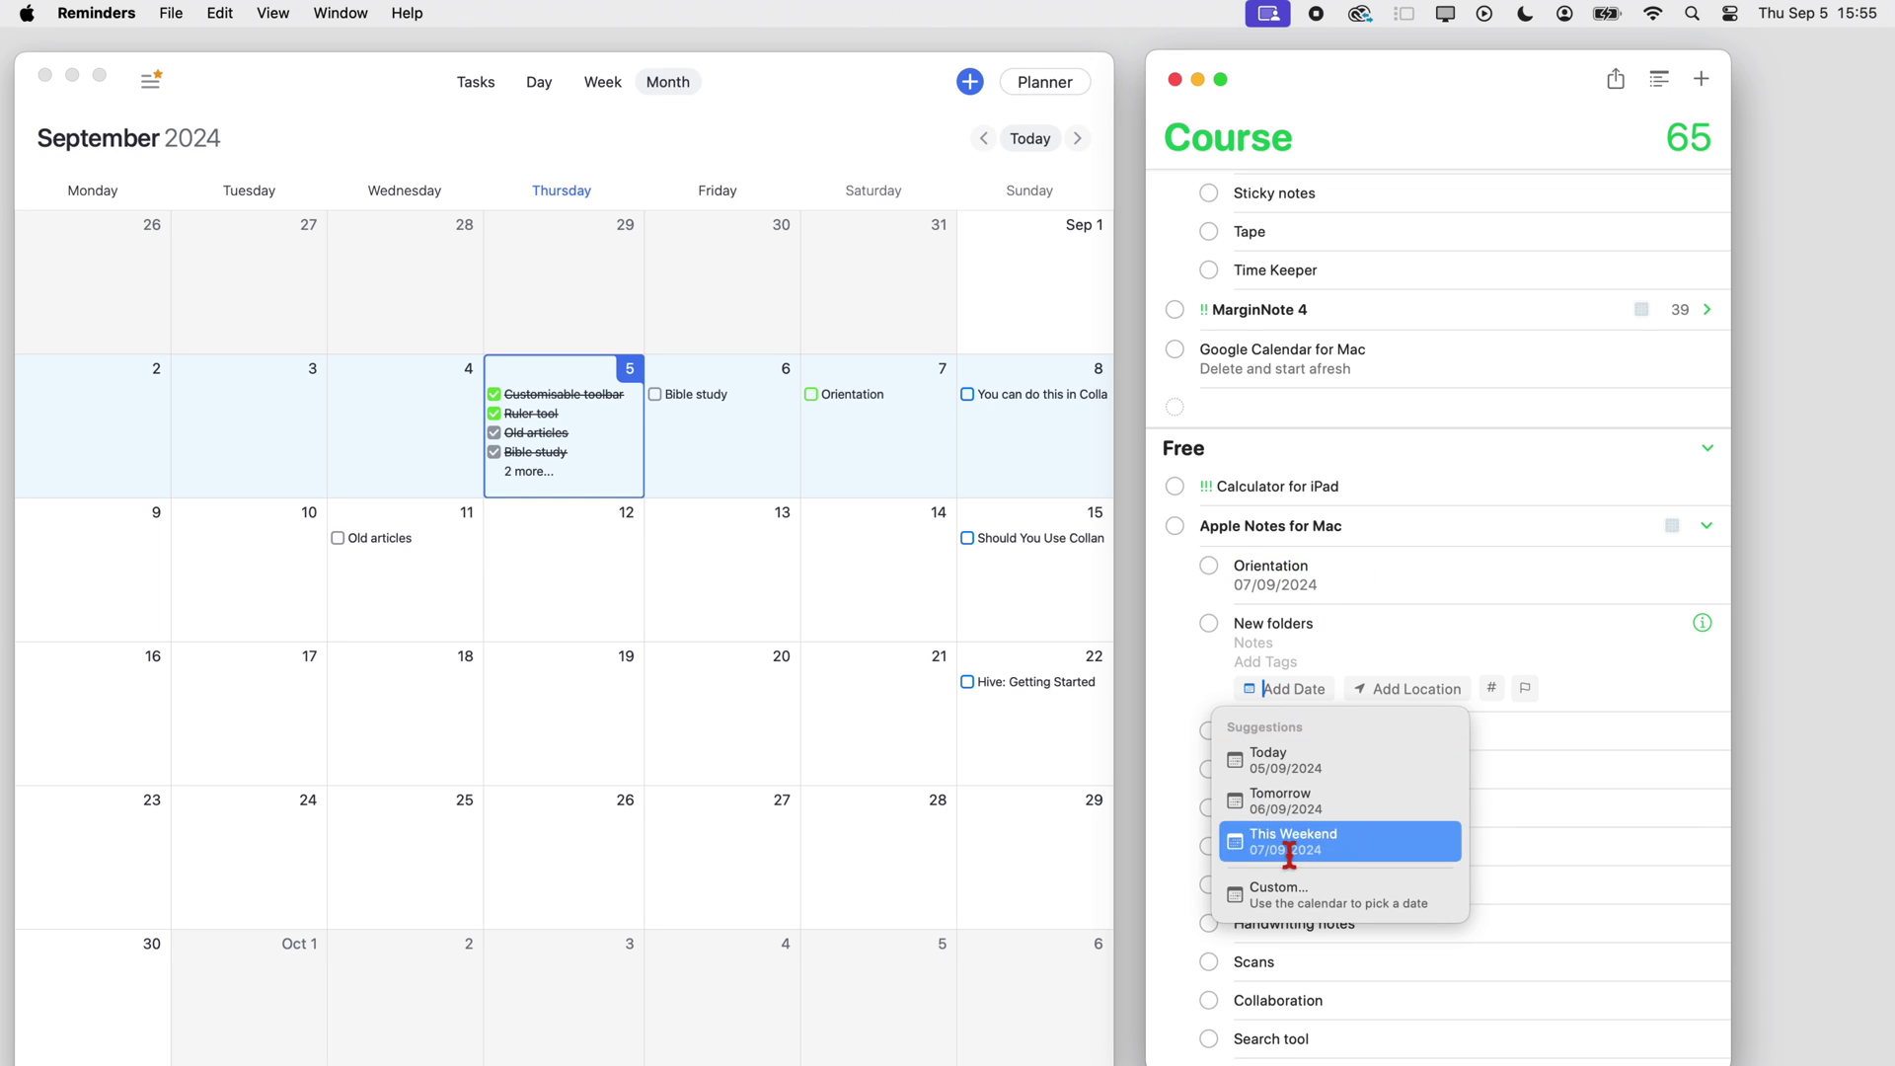
click(1300, 840)
click(1359, 689)
text(on Satu)
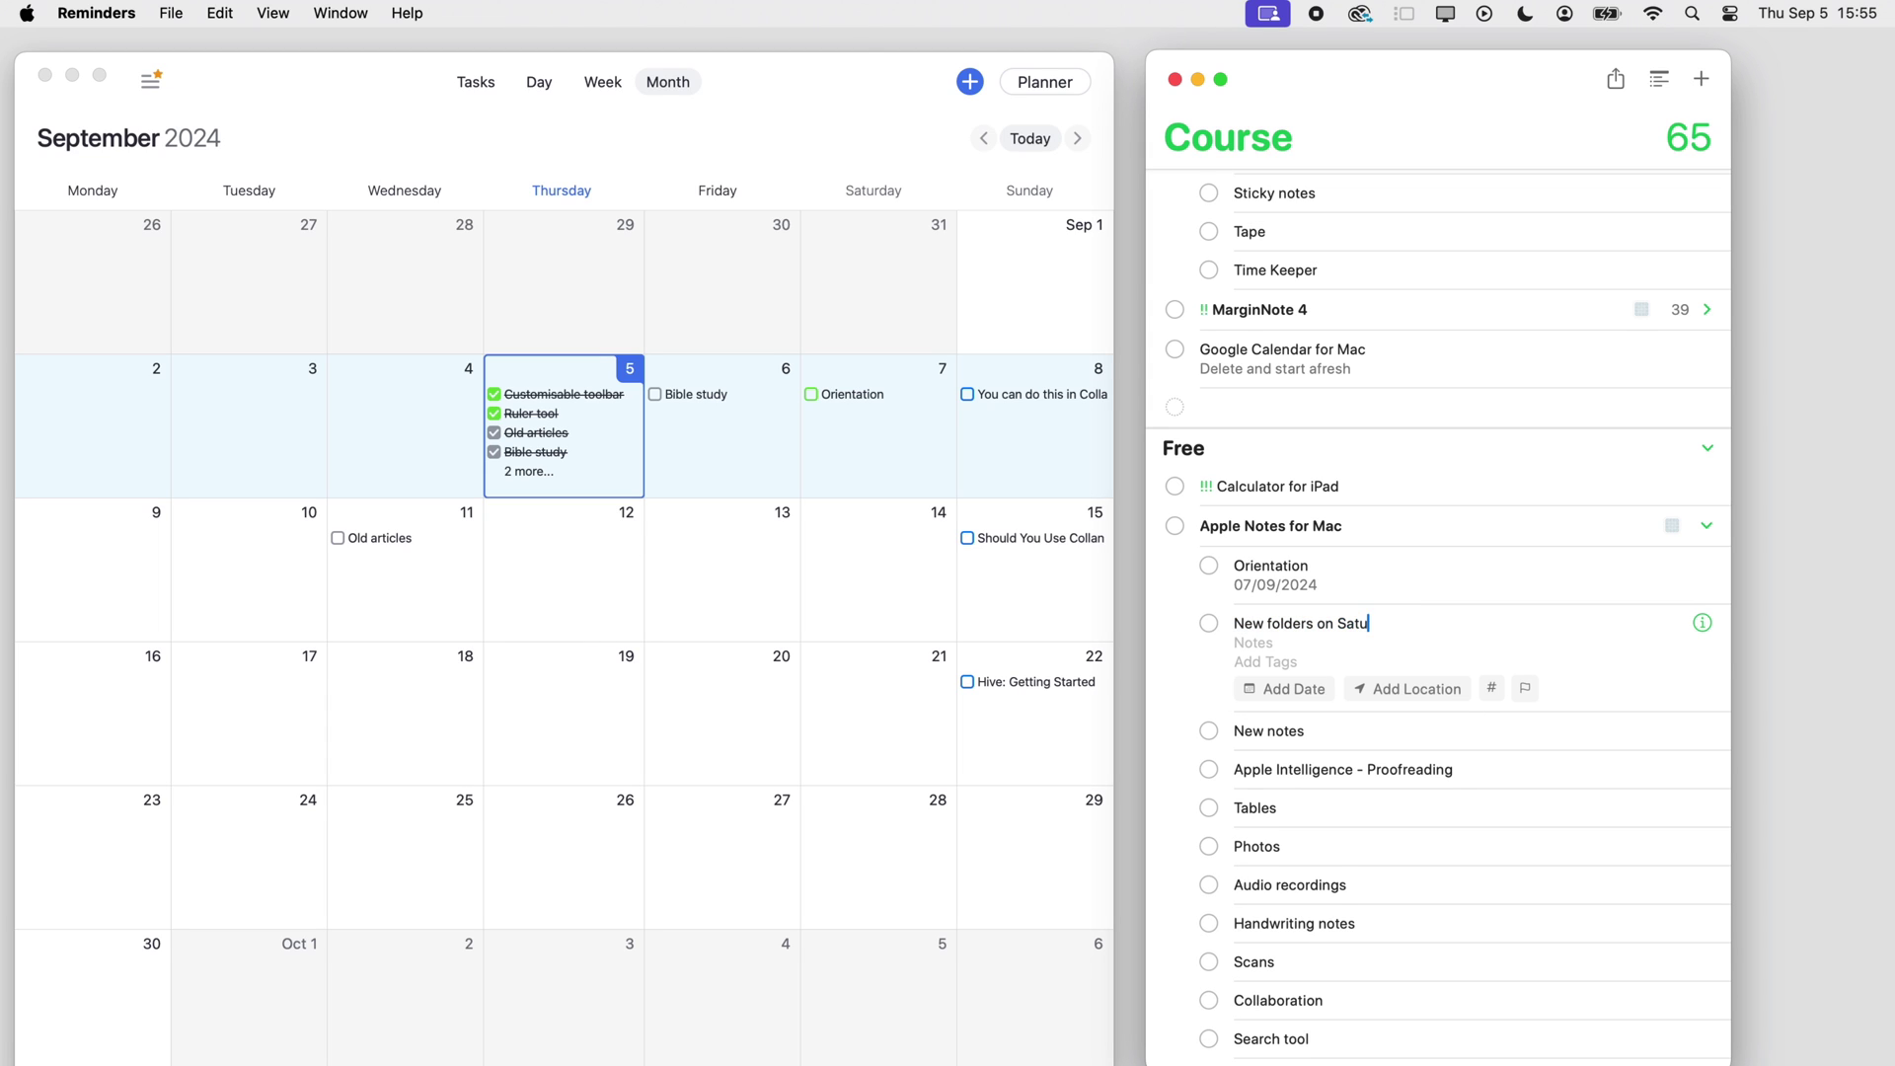
text(rday)
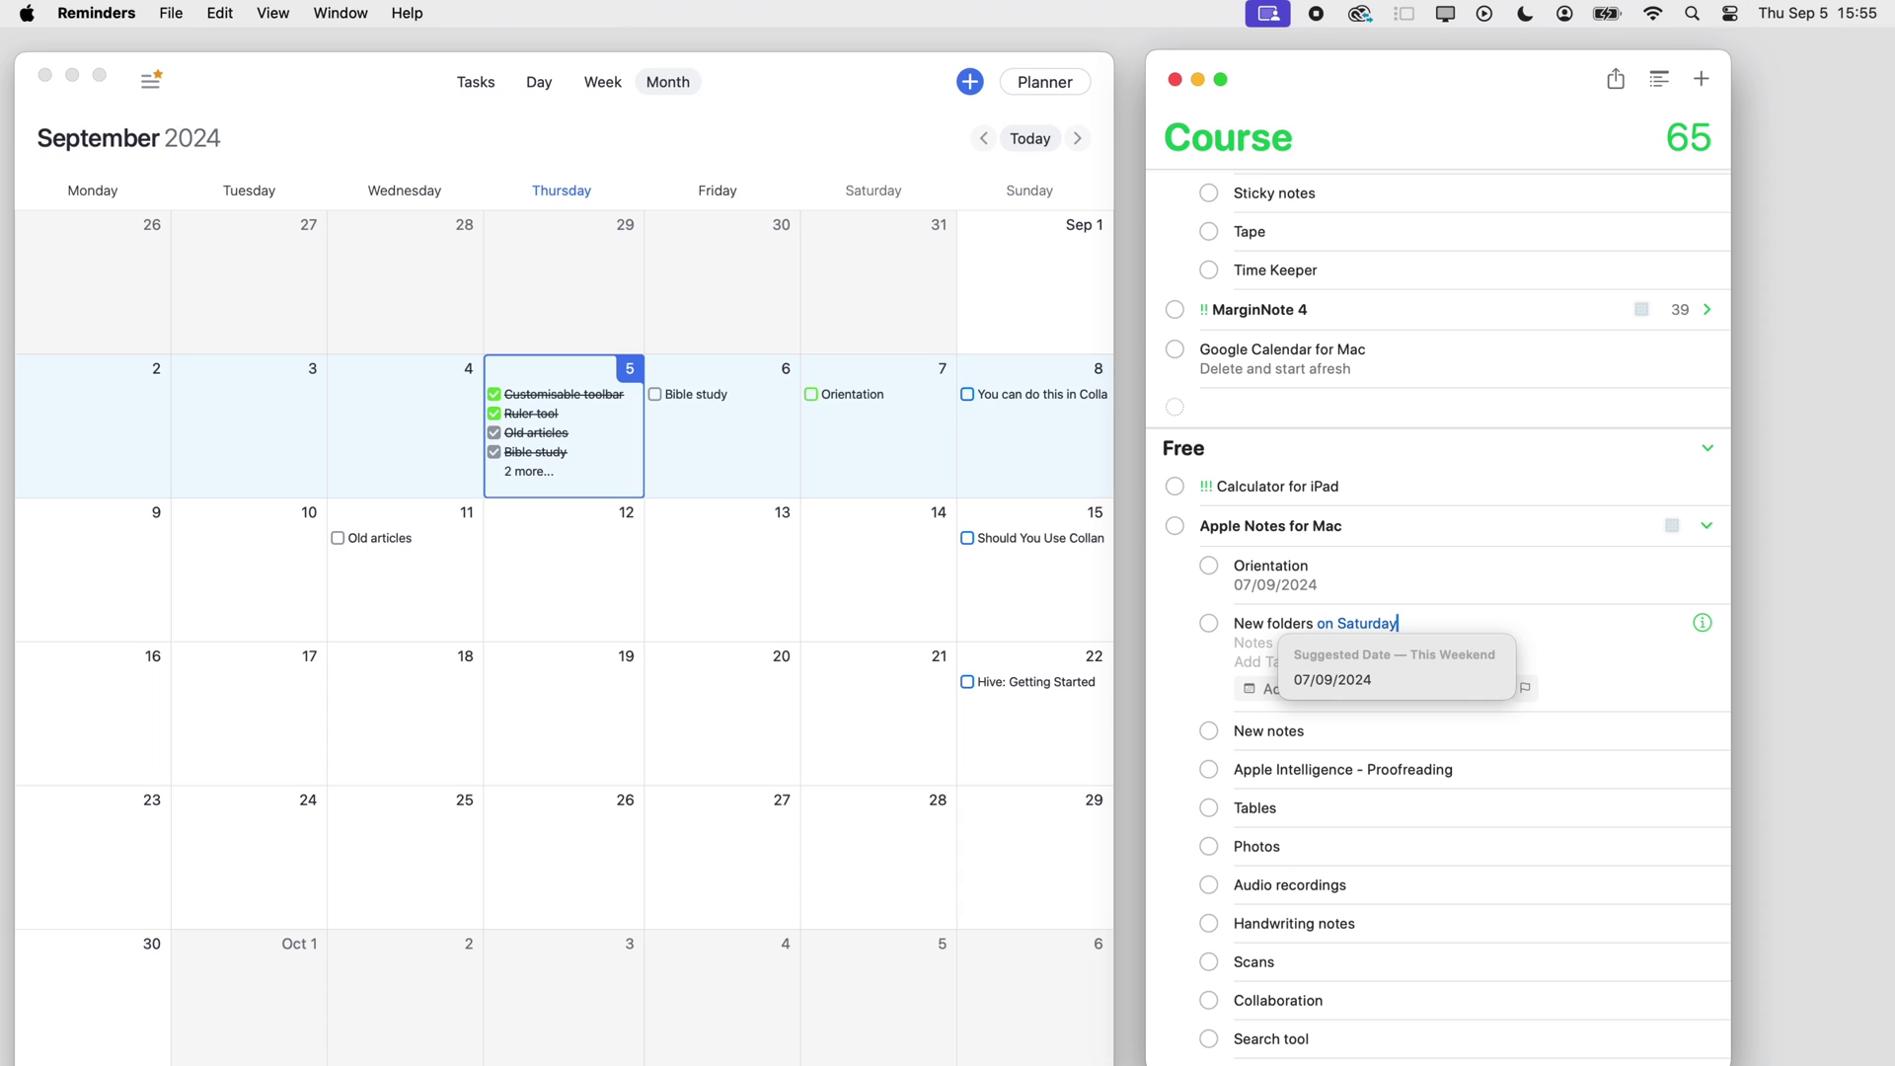
key(Return)
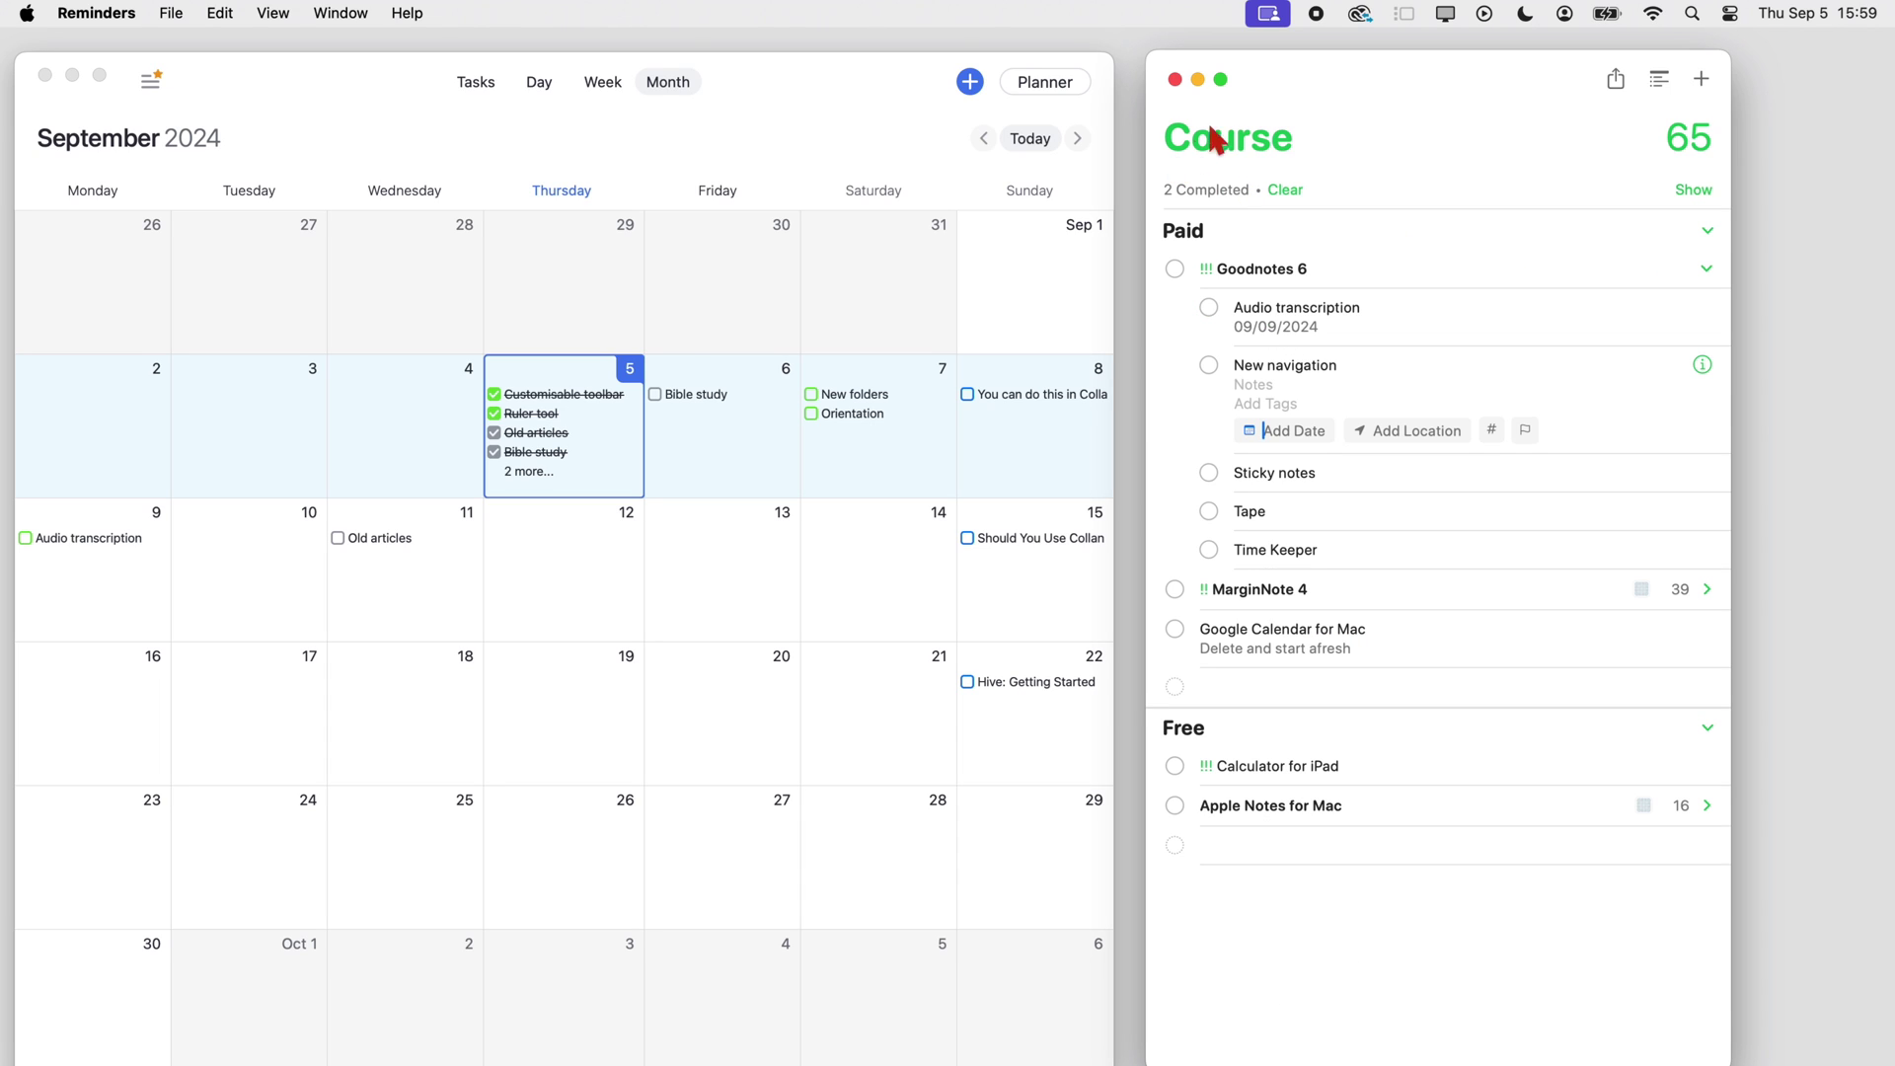
Step: Close the Reminders window and bring back the calendar's planner, returning the calendar to full screen
click(1174, 79)
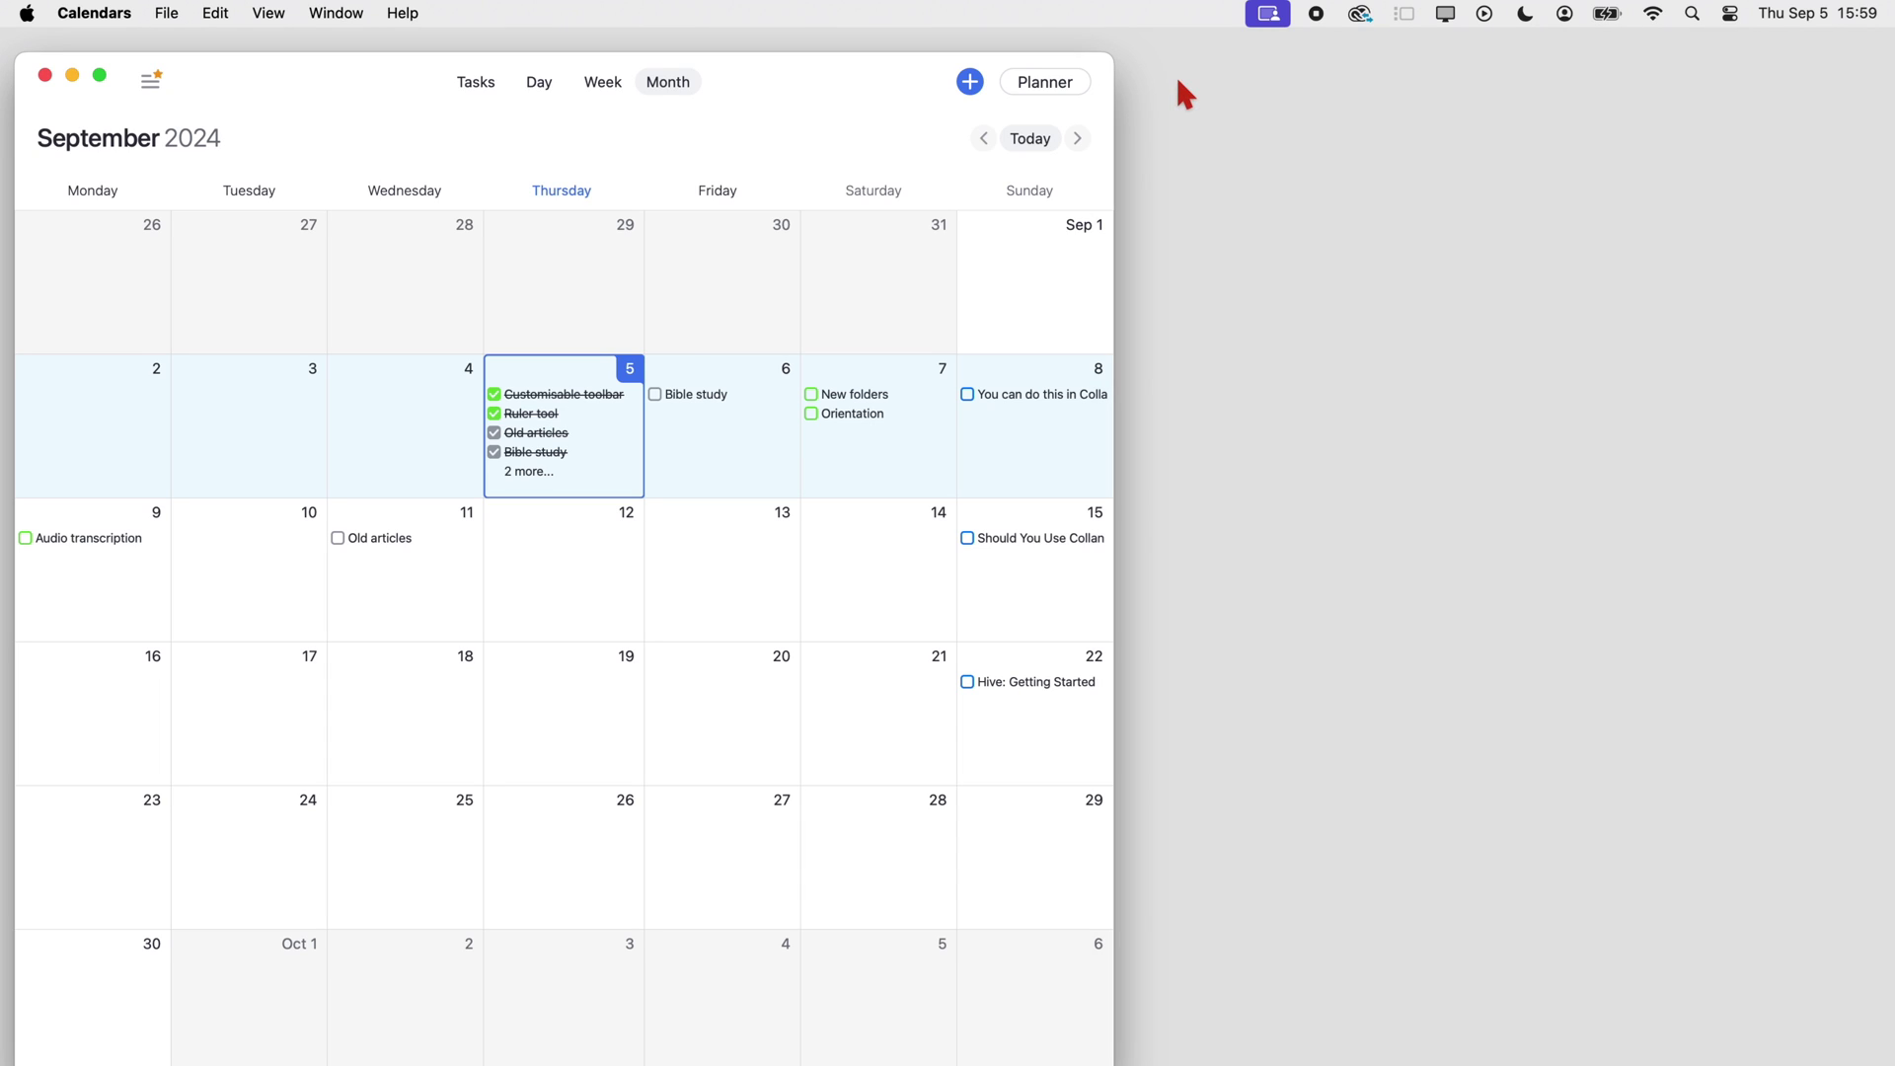
click(1052, 81)
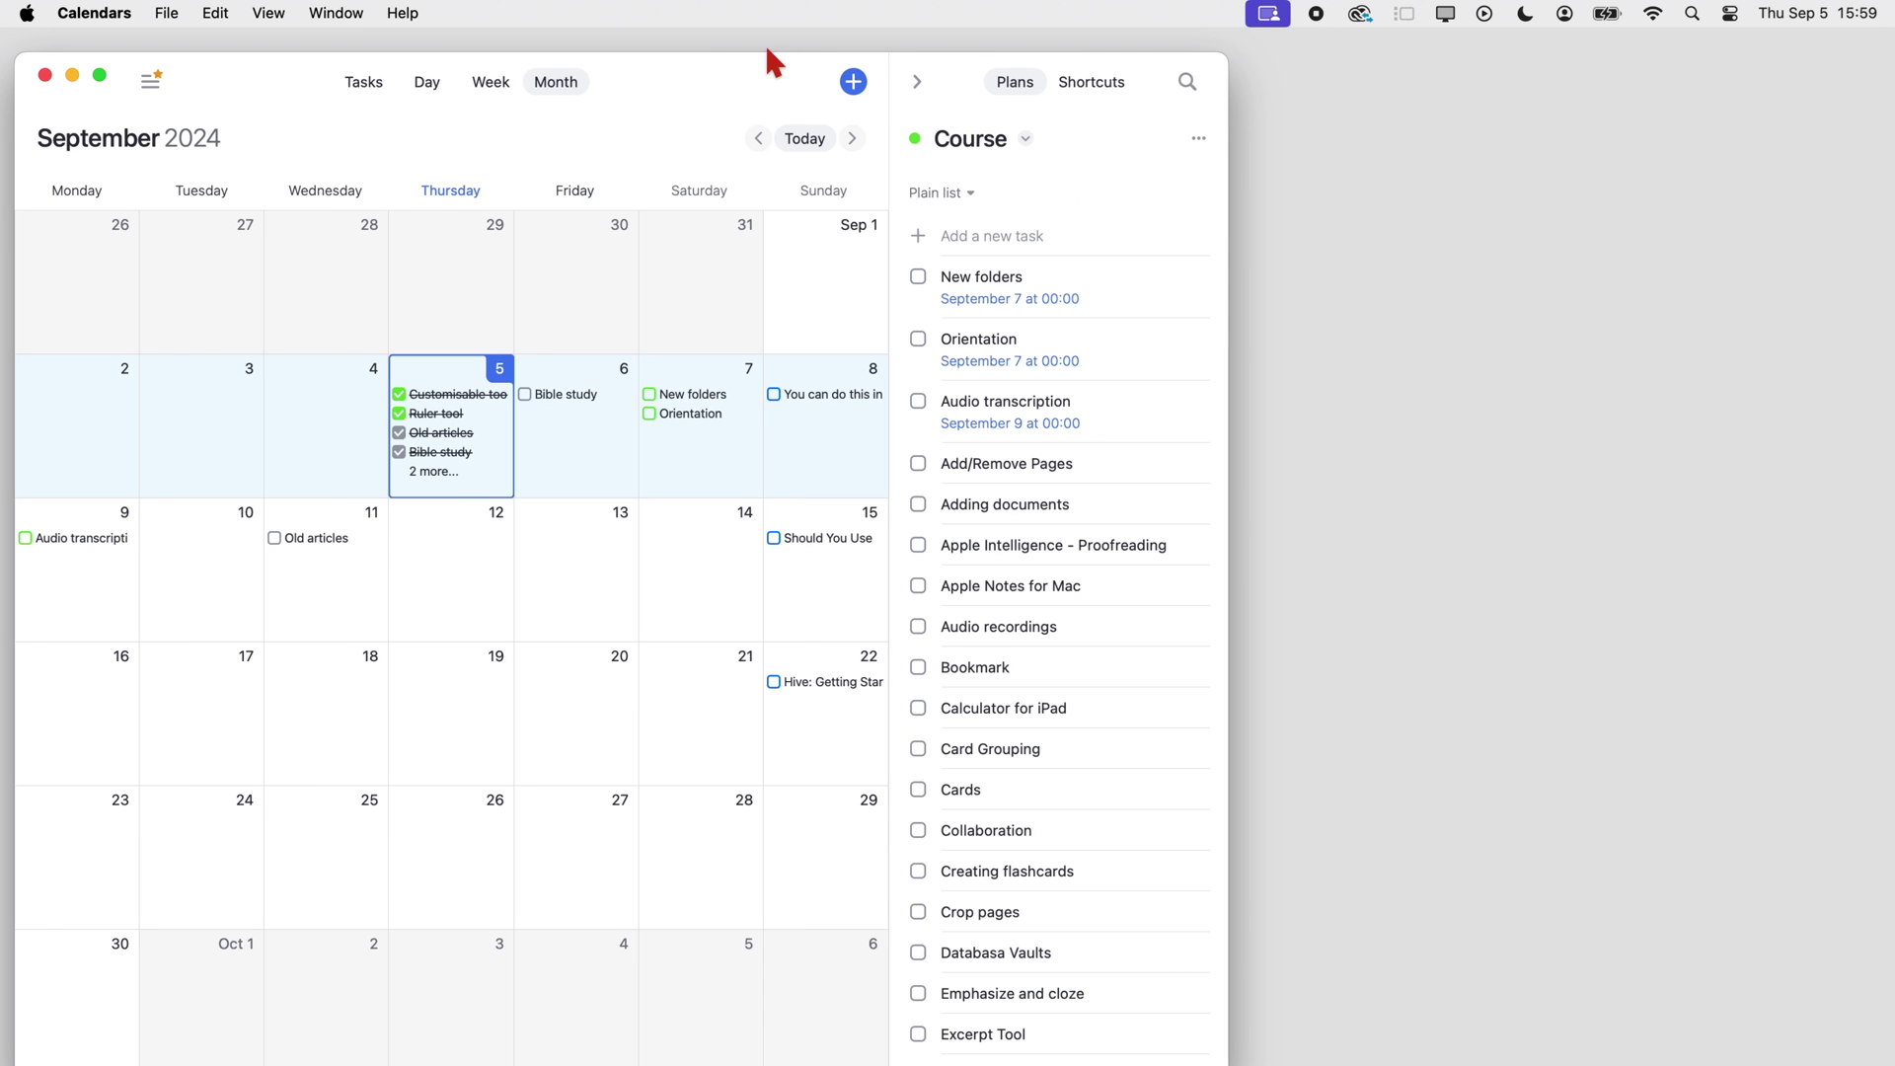
drag(739, 76, 1000, 79)
key(ctrl+super+f)
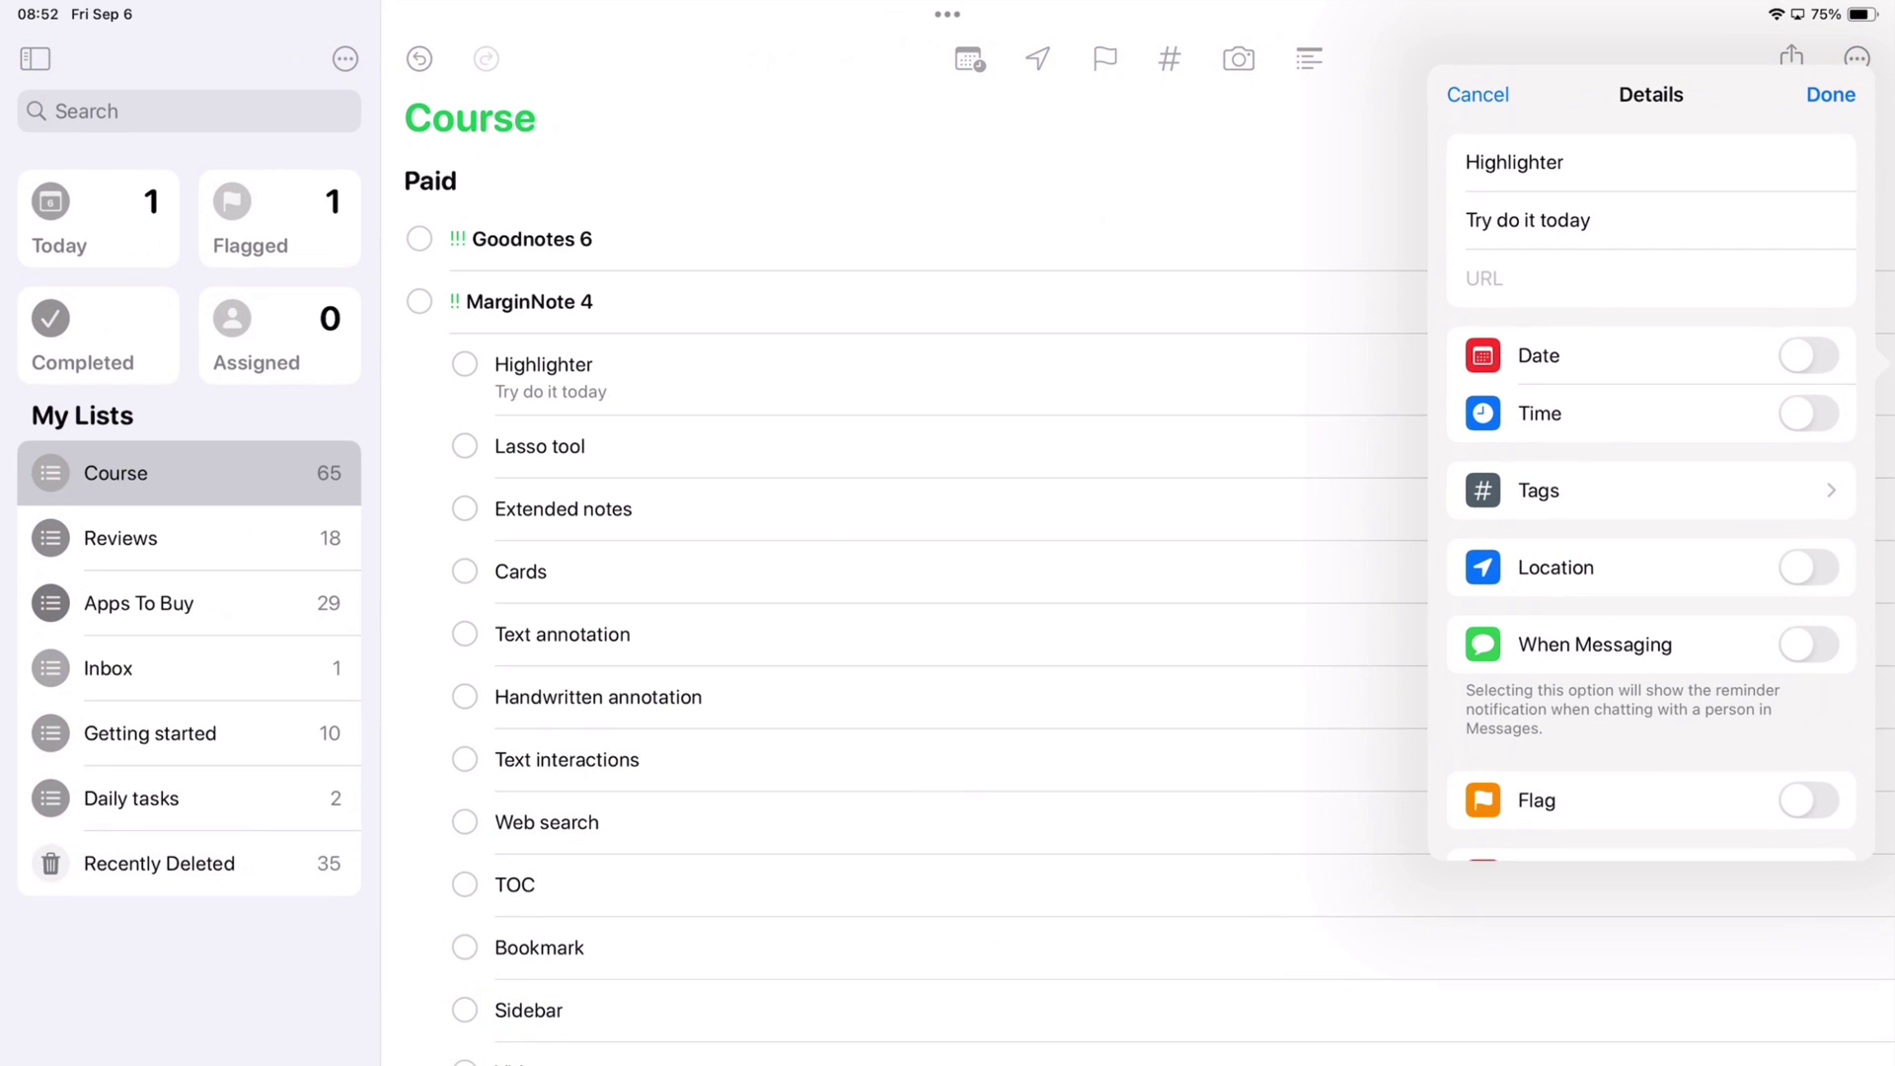
Step: In Reminders on the iPad, give the Highlighter reminder under MarginNote 4 a Low priority and today's date
scroll(1650, 493, down, 2)
click(1799, 673)
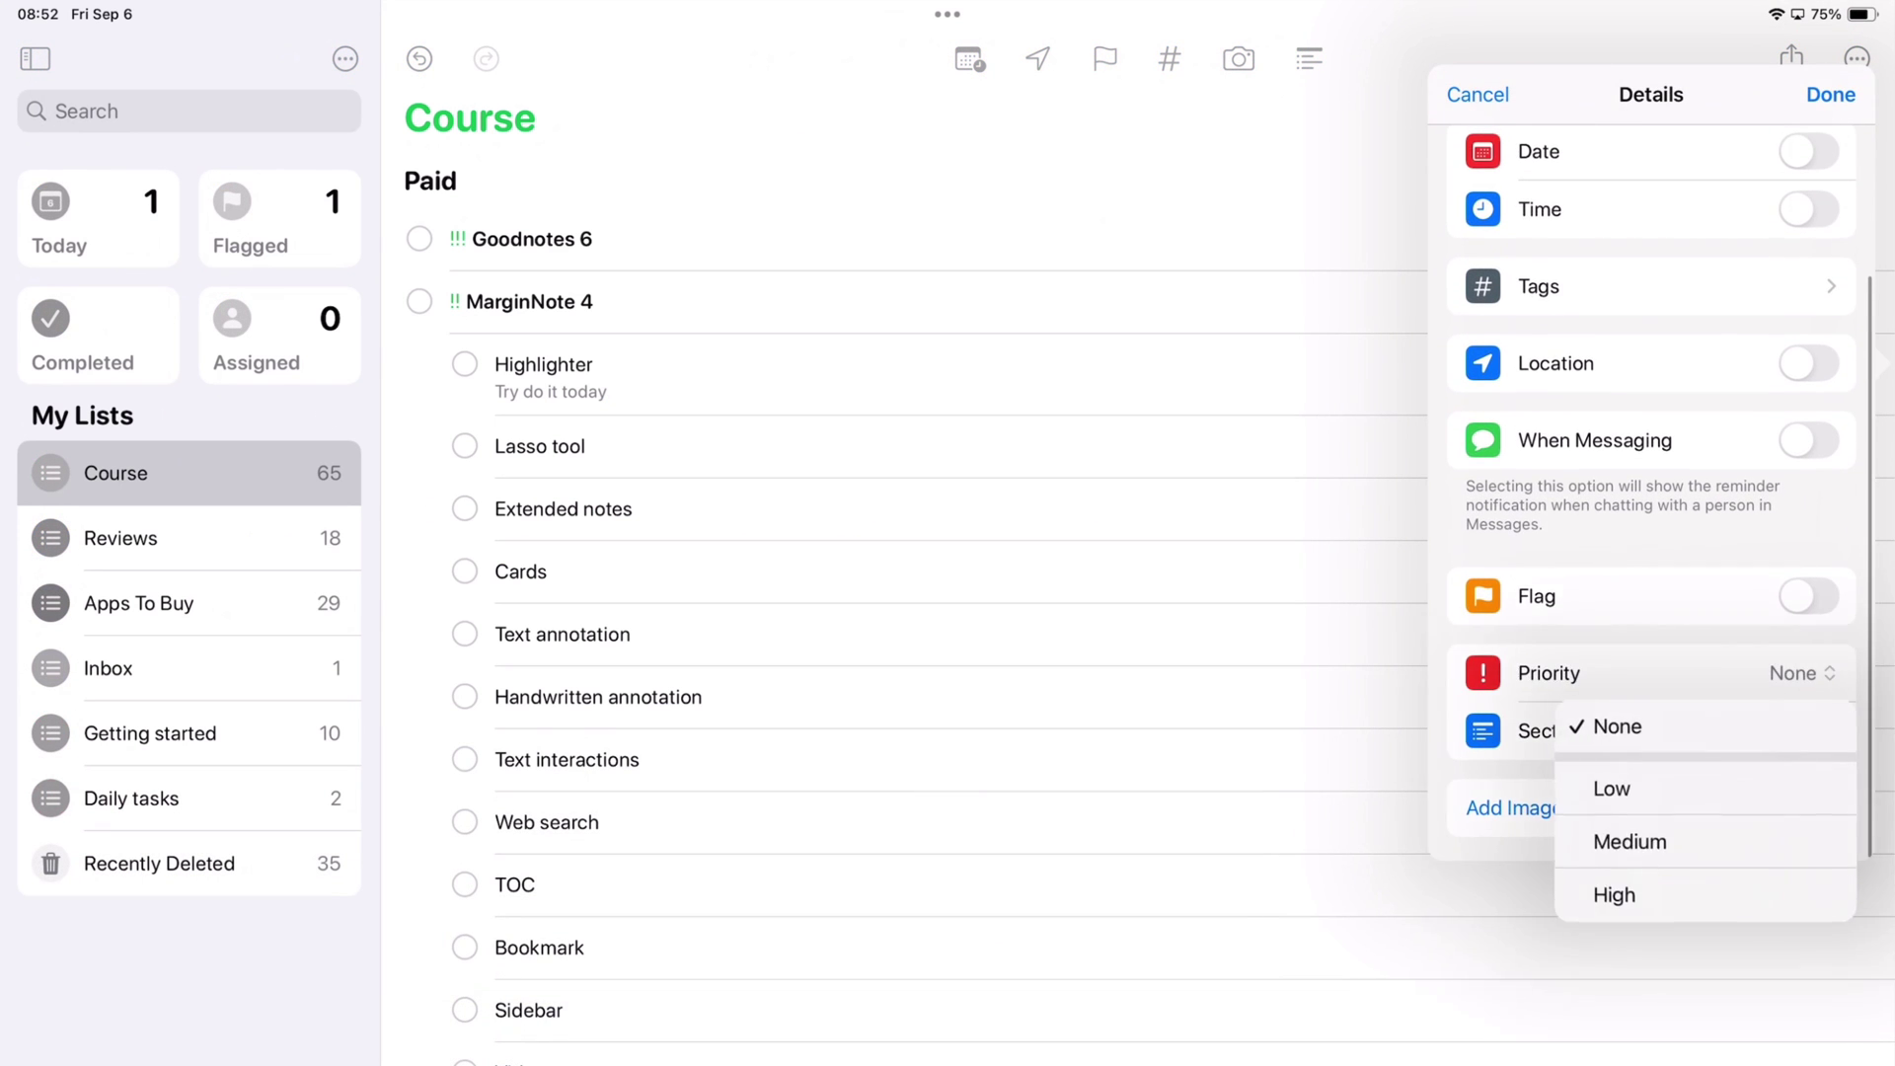
click(1615, 788)
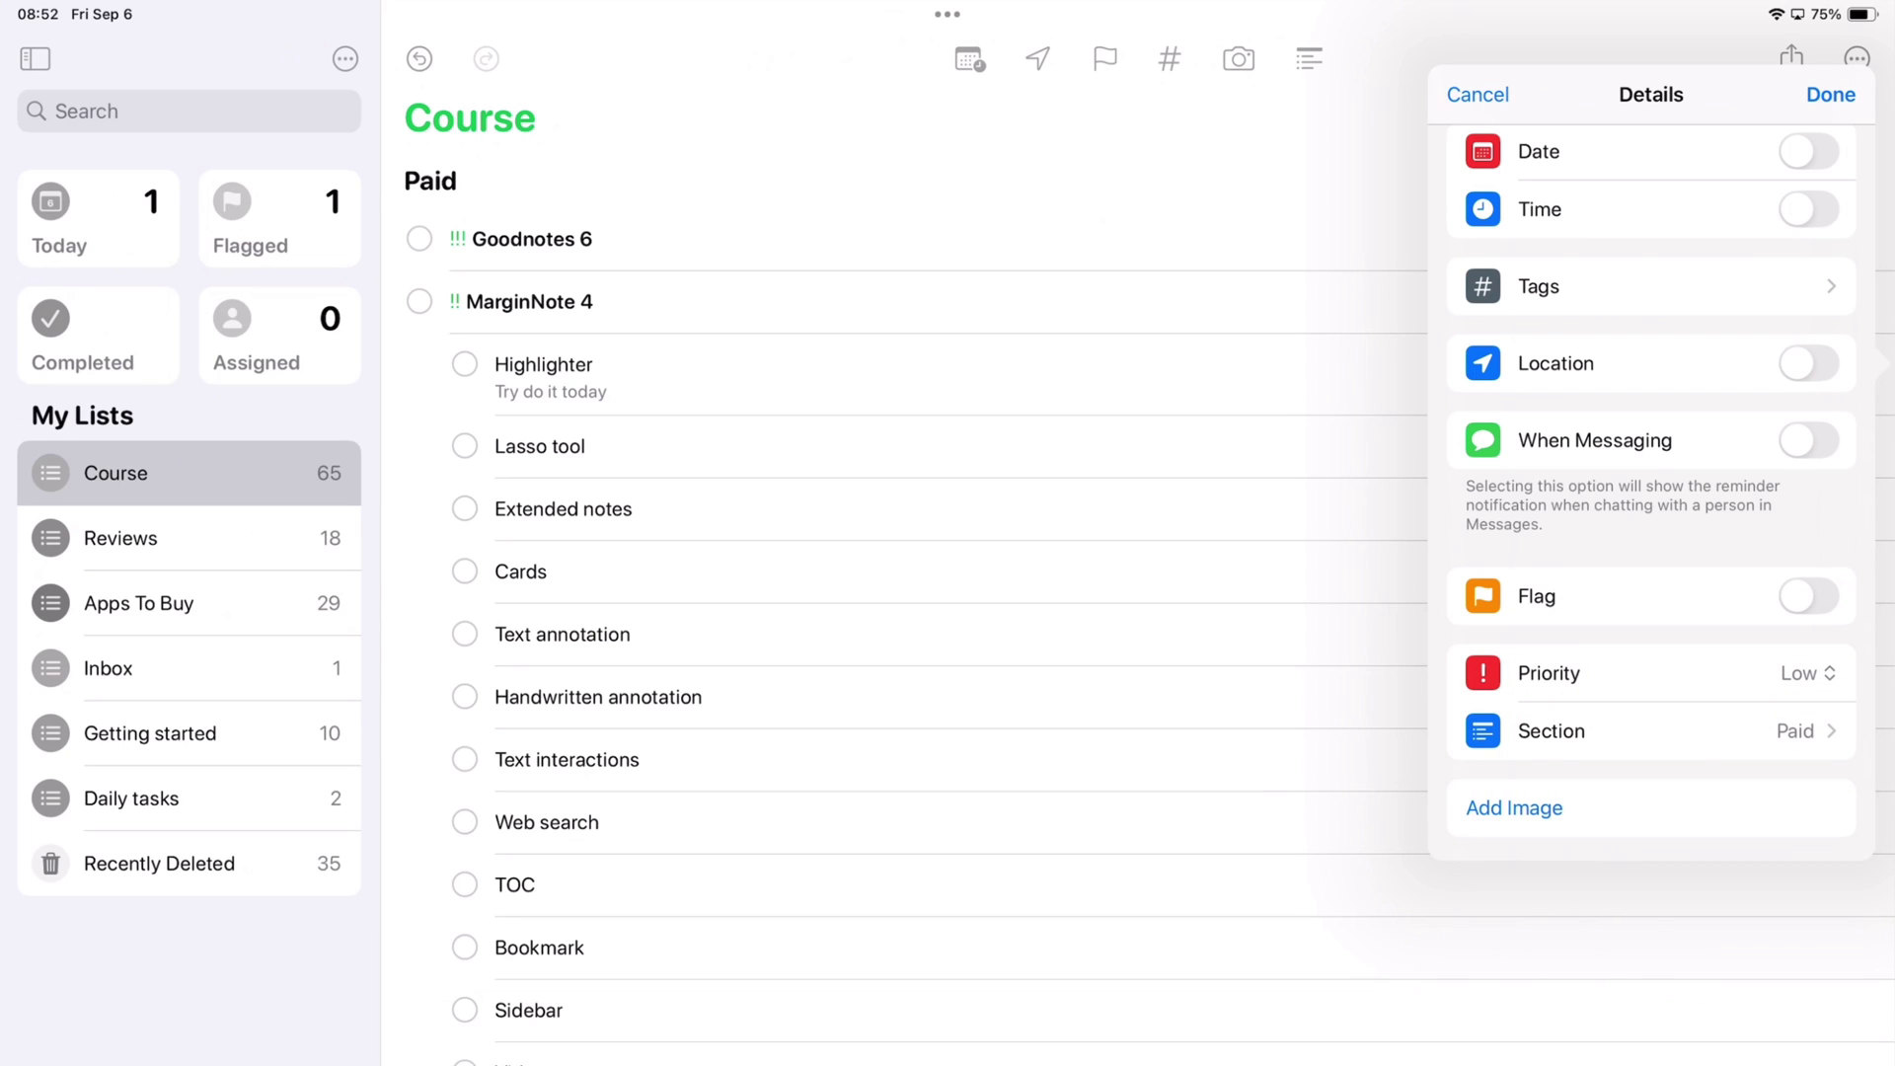
scroll(1650, 493, up, 3)
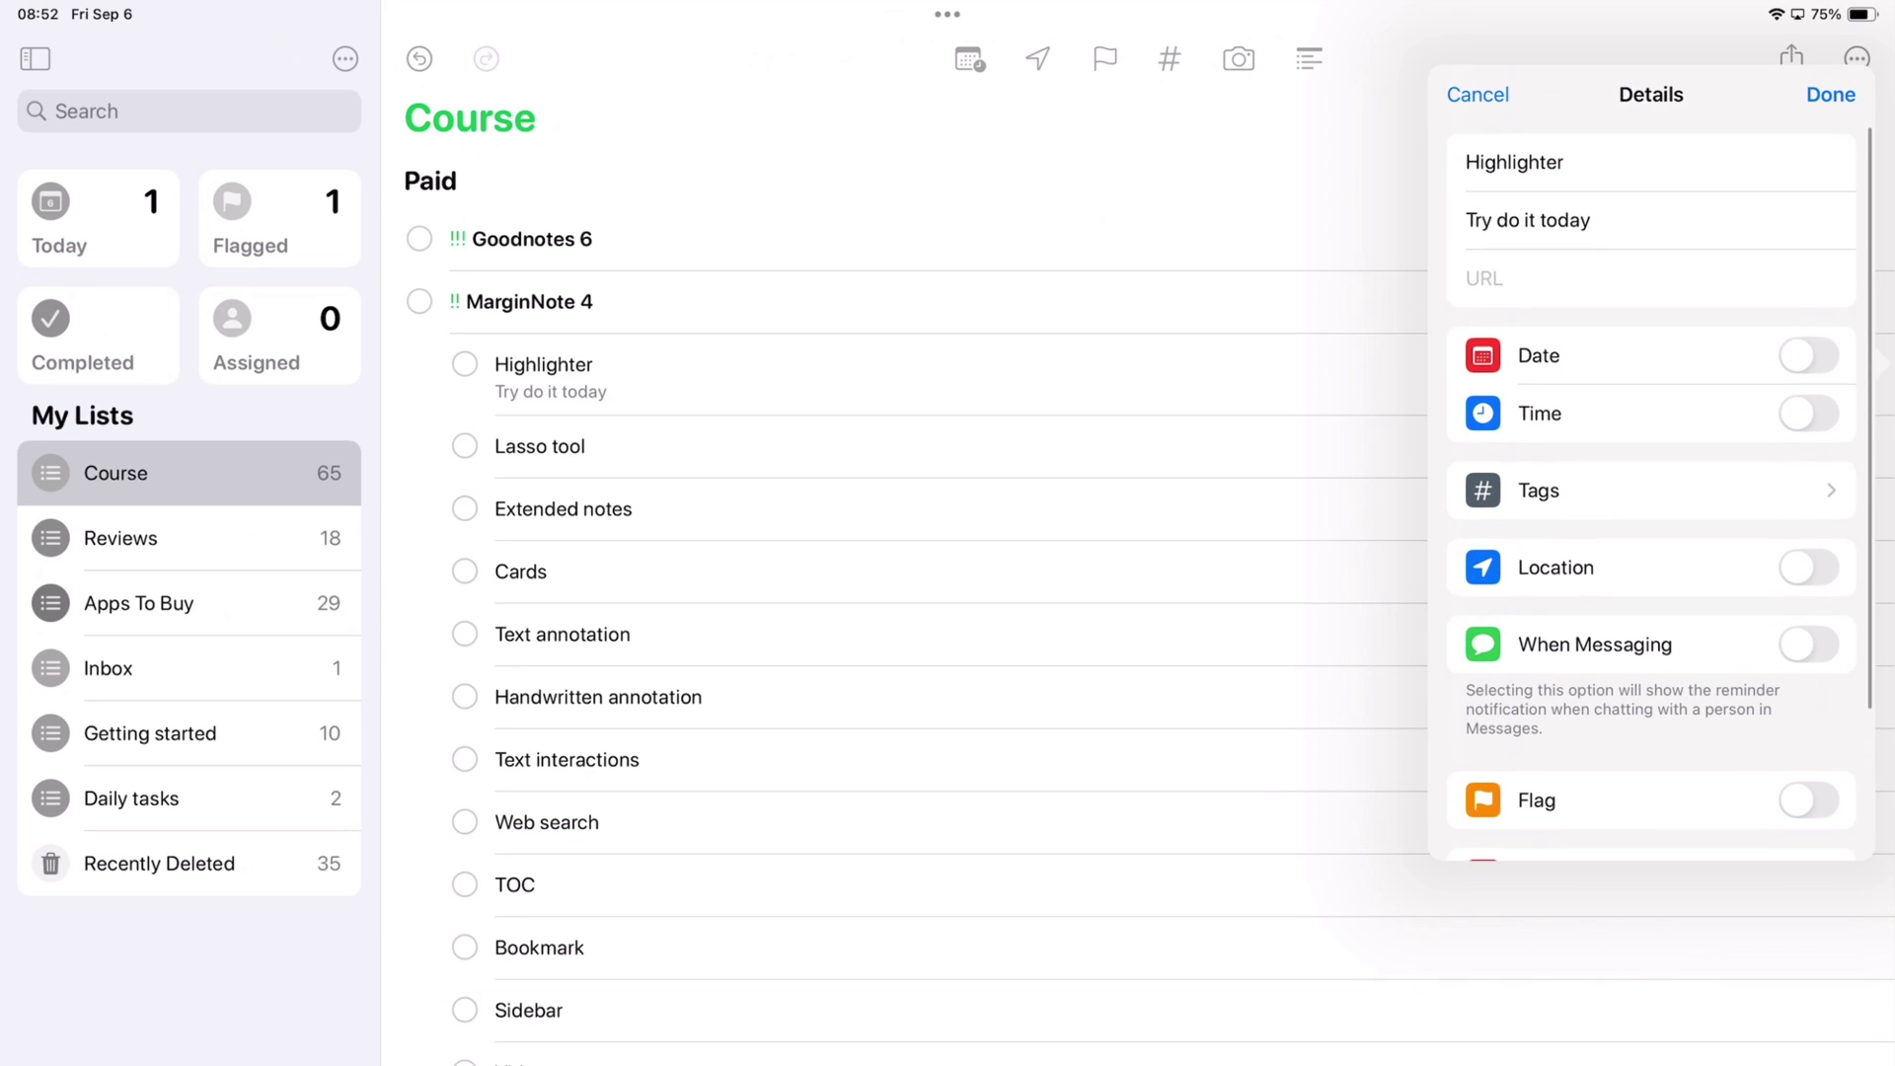
click(1808, 356)
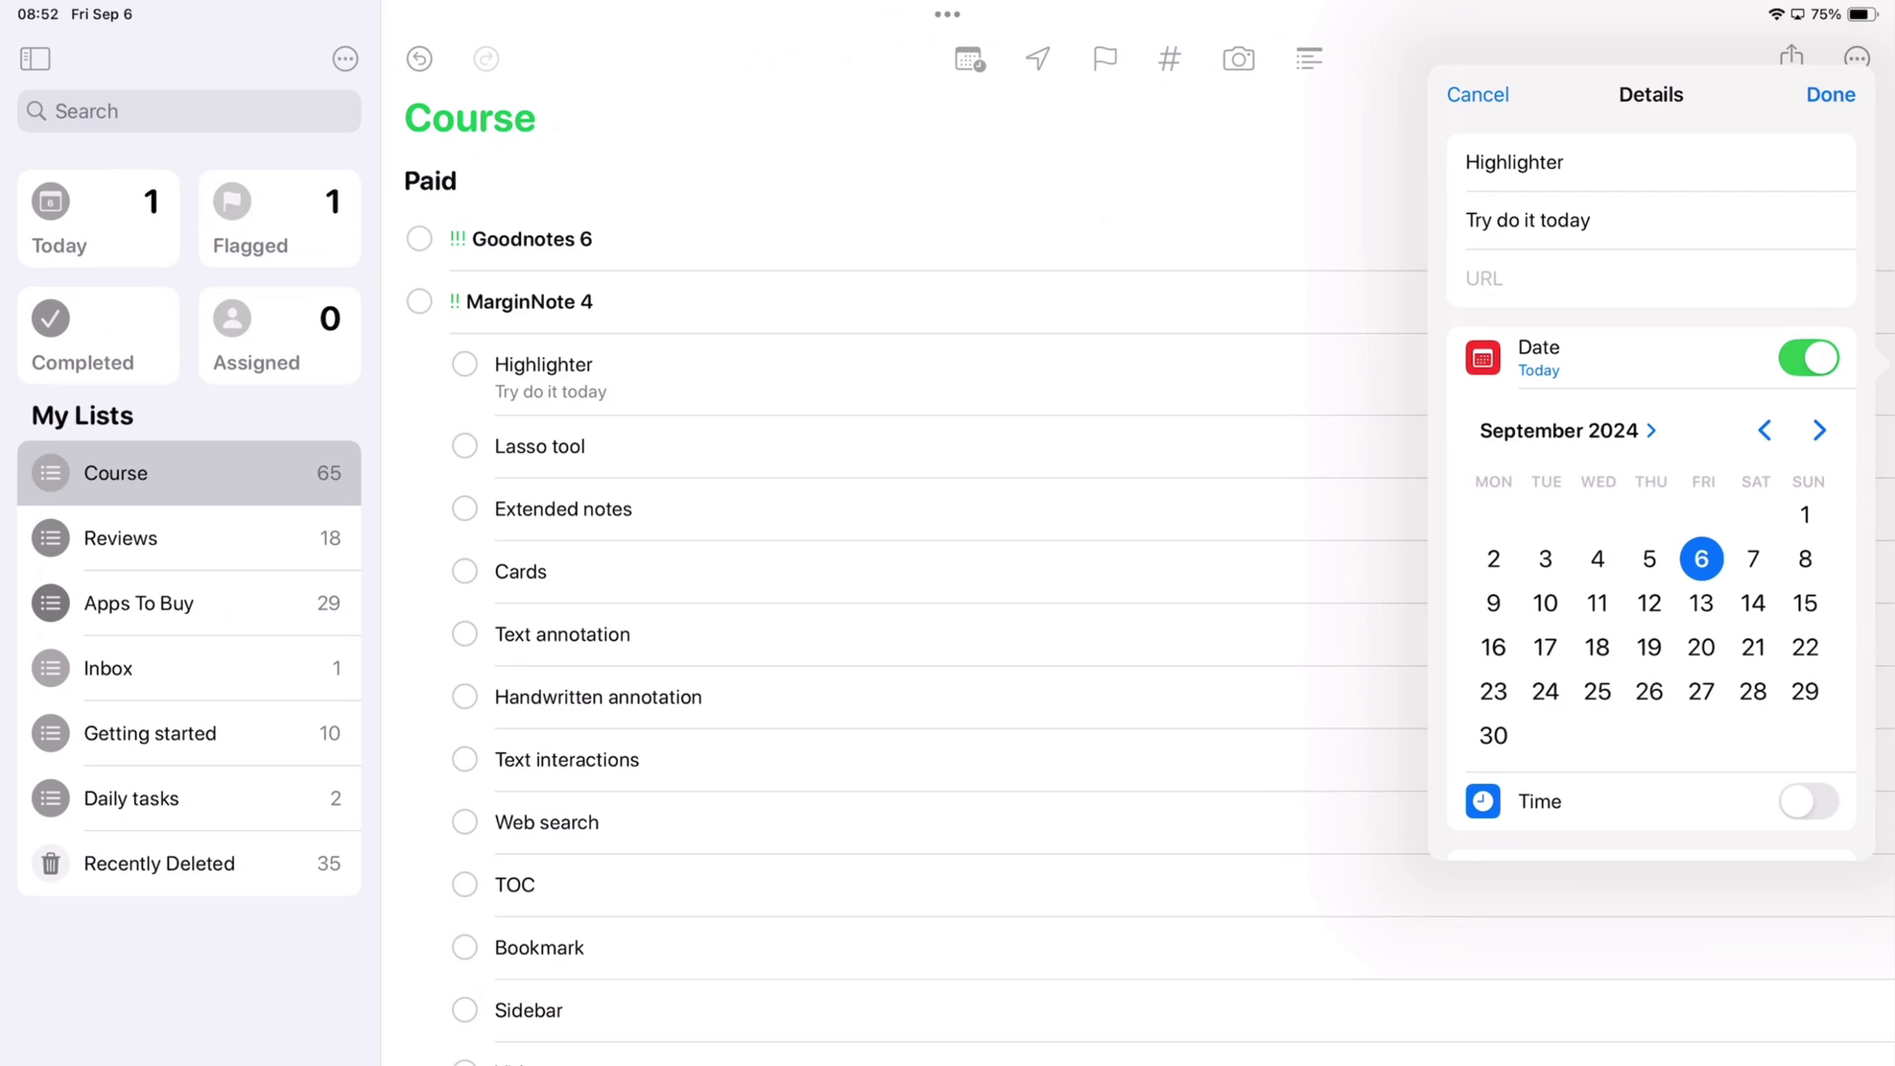
key(Return)
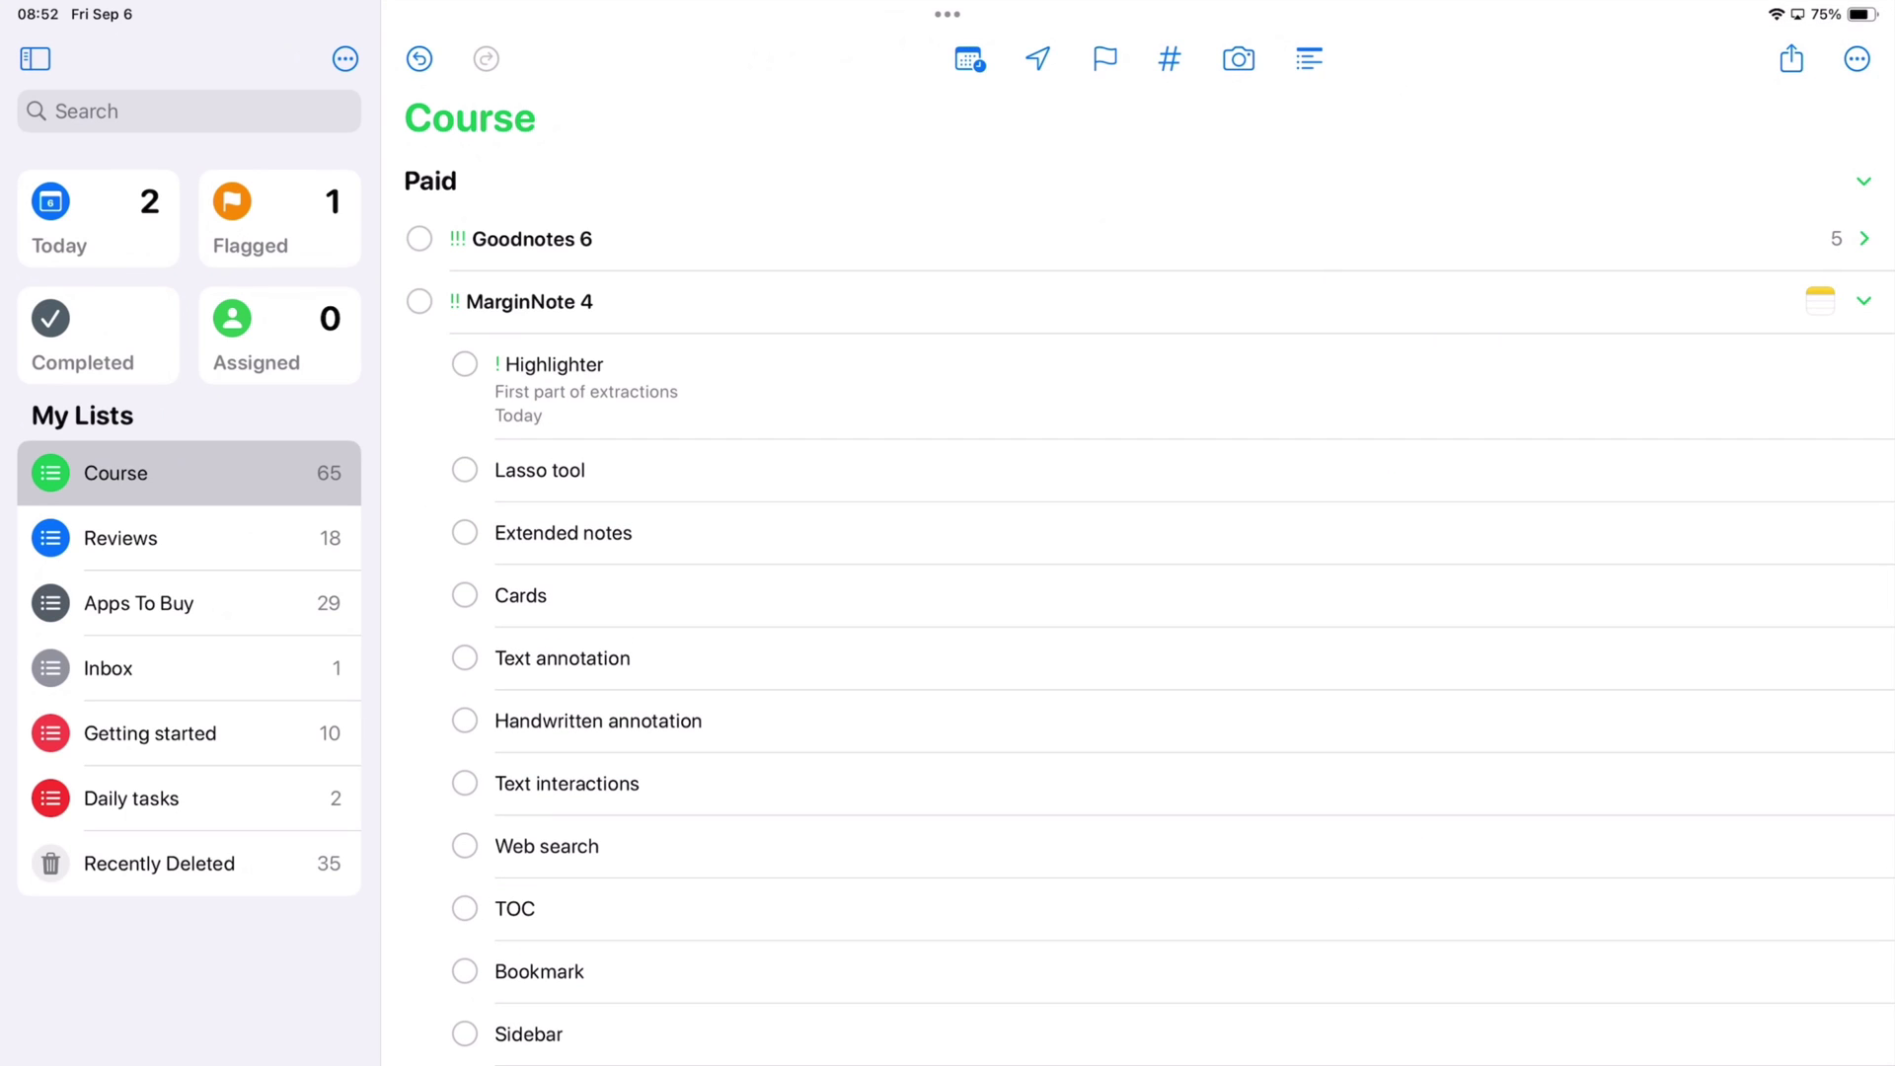
Step: Expand Goodnotes 6 and set the date of its Time Keeper reminder to Monday, September 16, 2024
click(1863, 238)
click(592, 629)
click(1862, 628)
click(1809, 523)
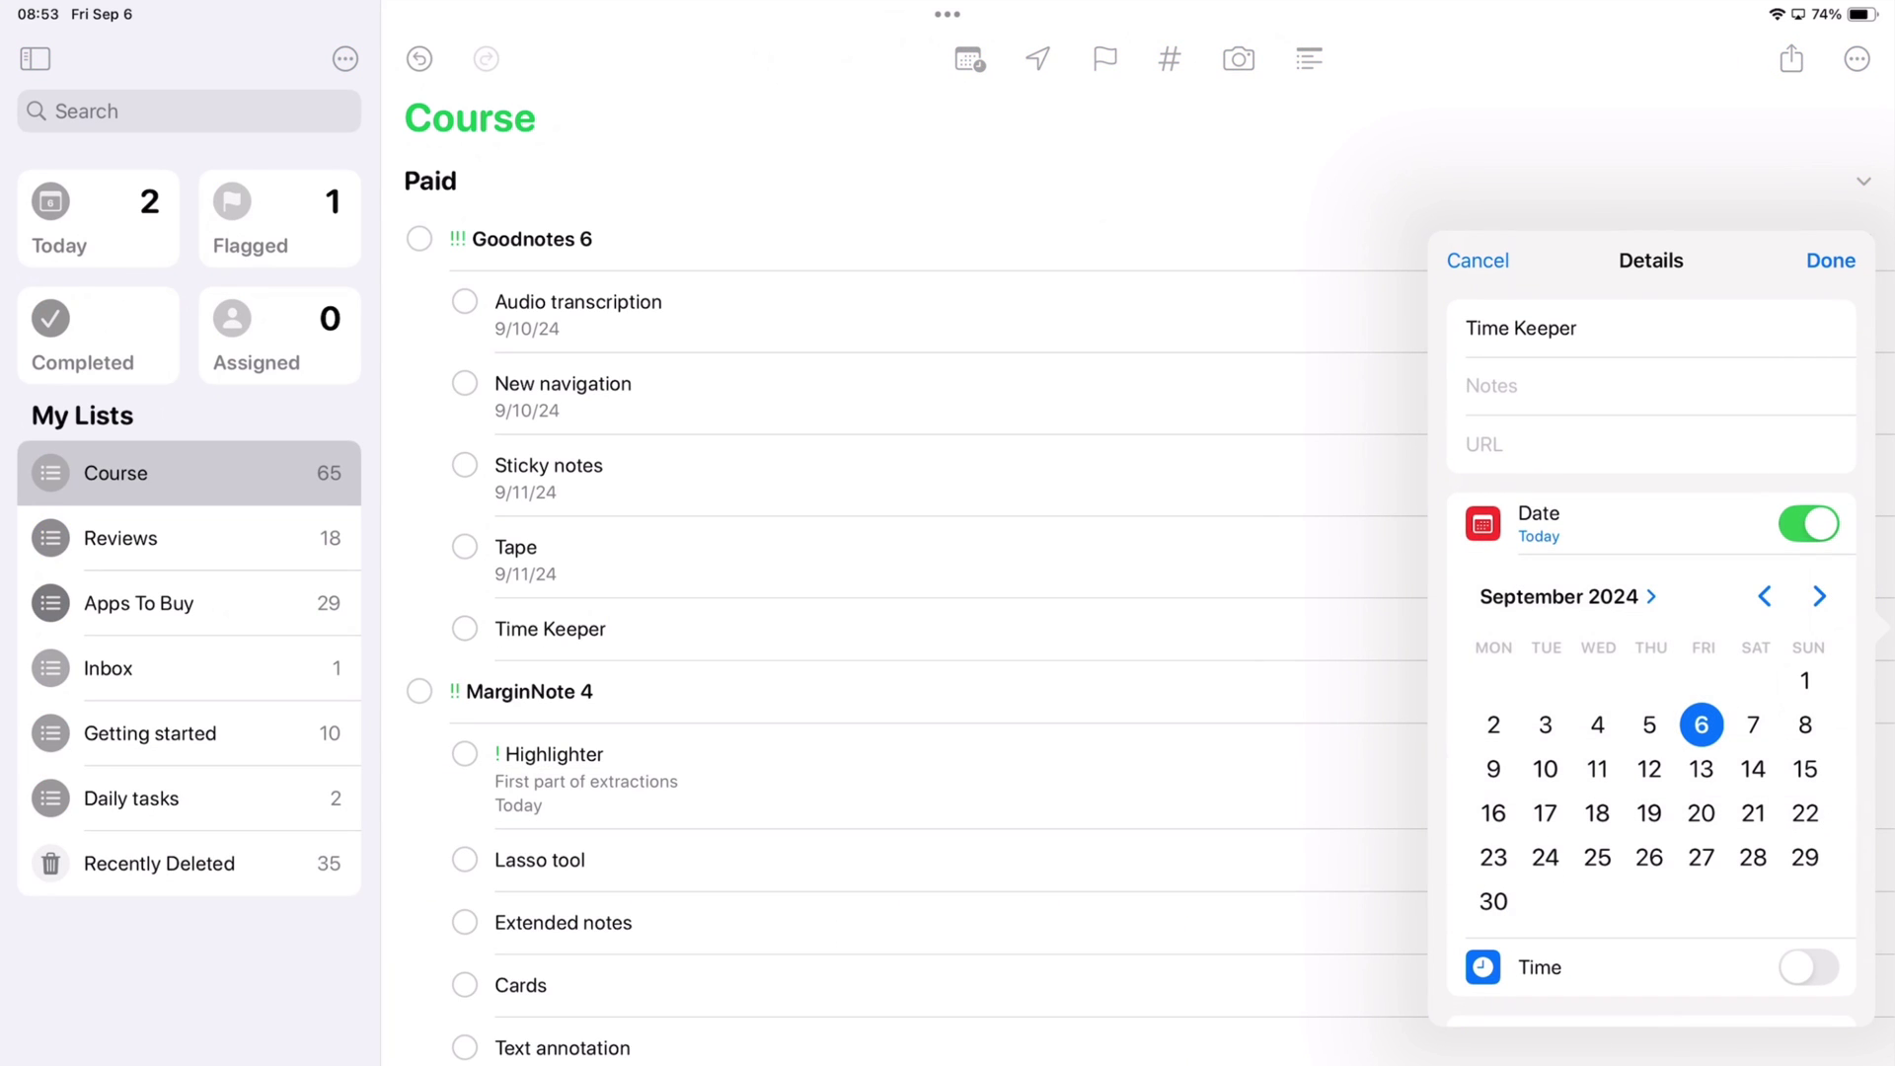
click(1493, 813)
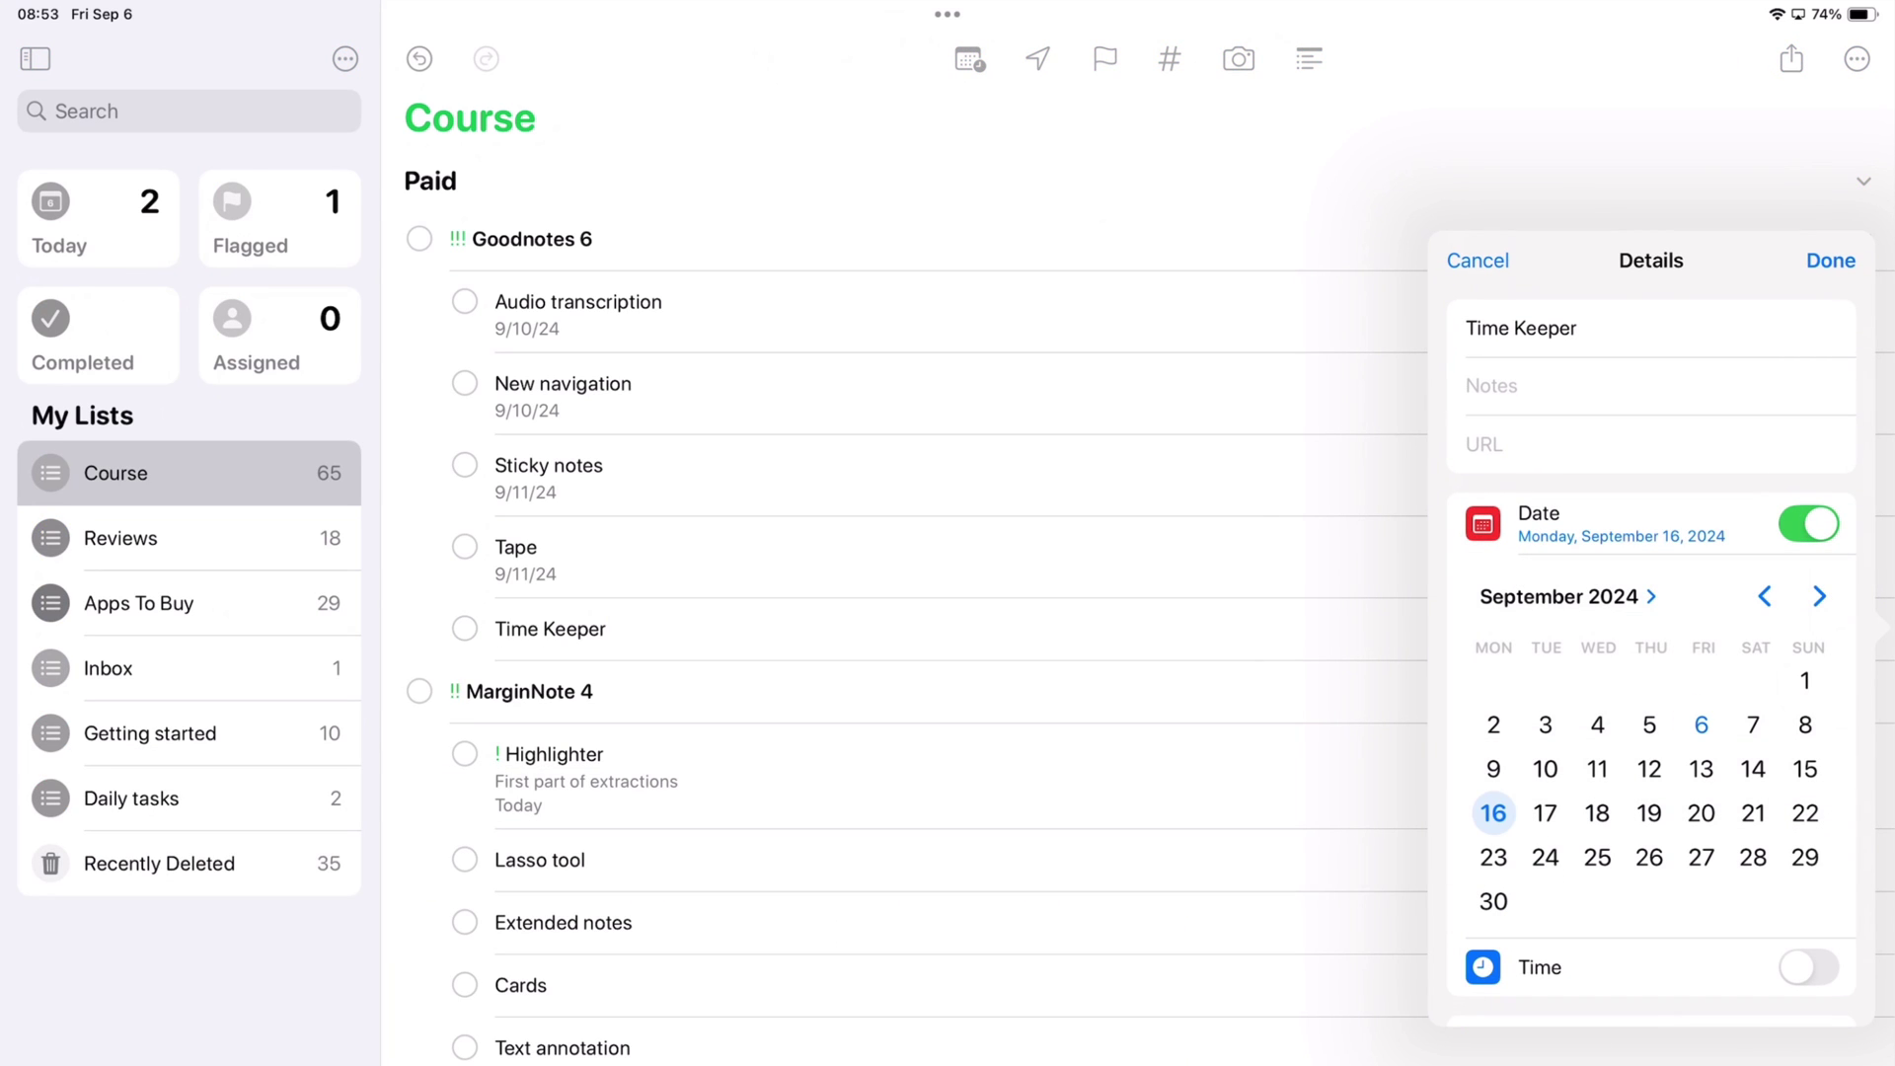
click(1831, 261)
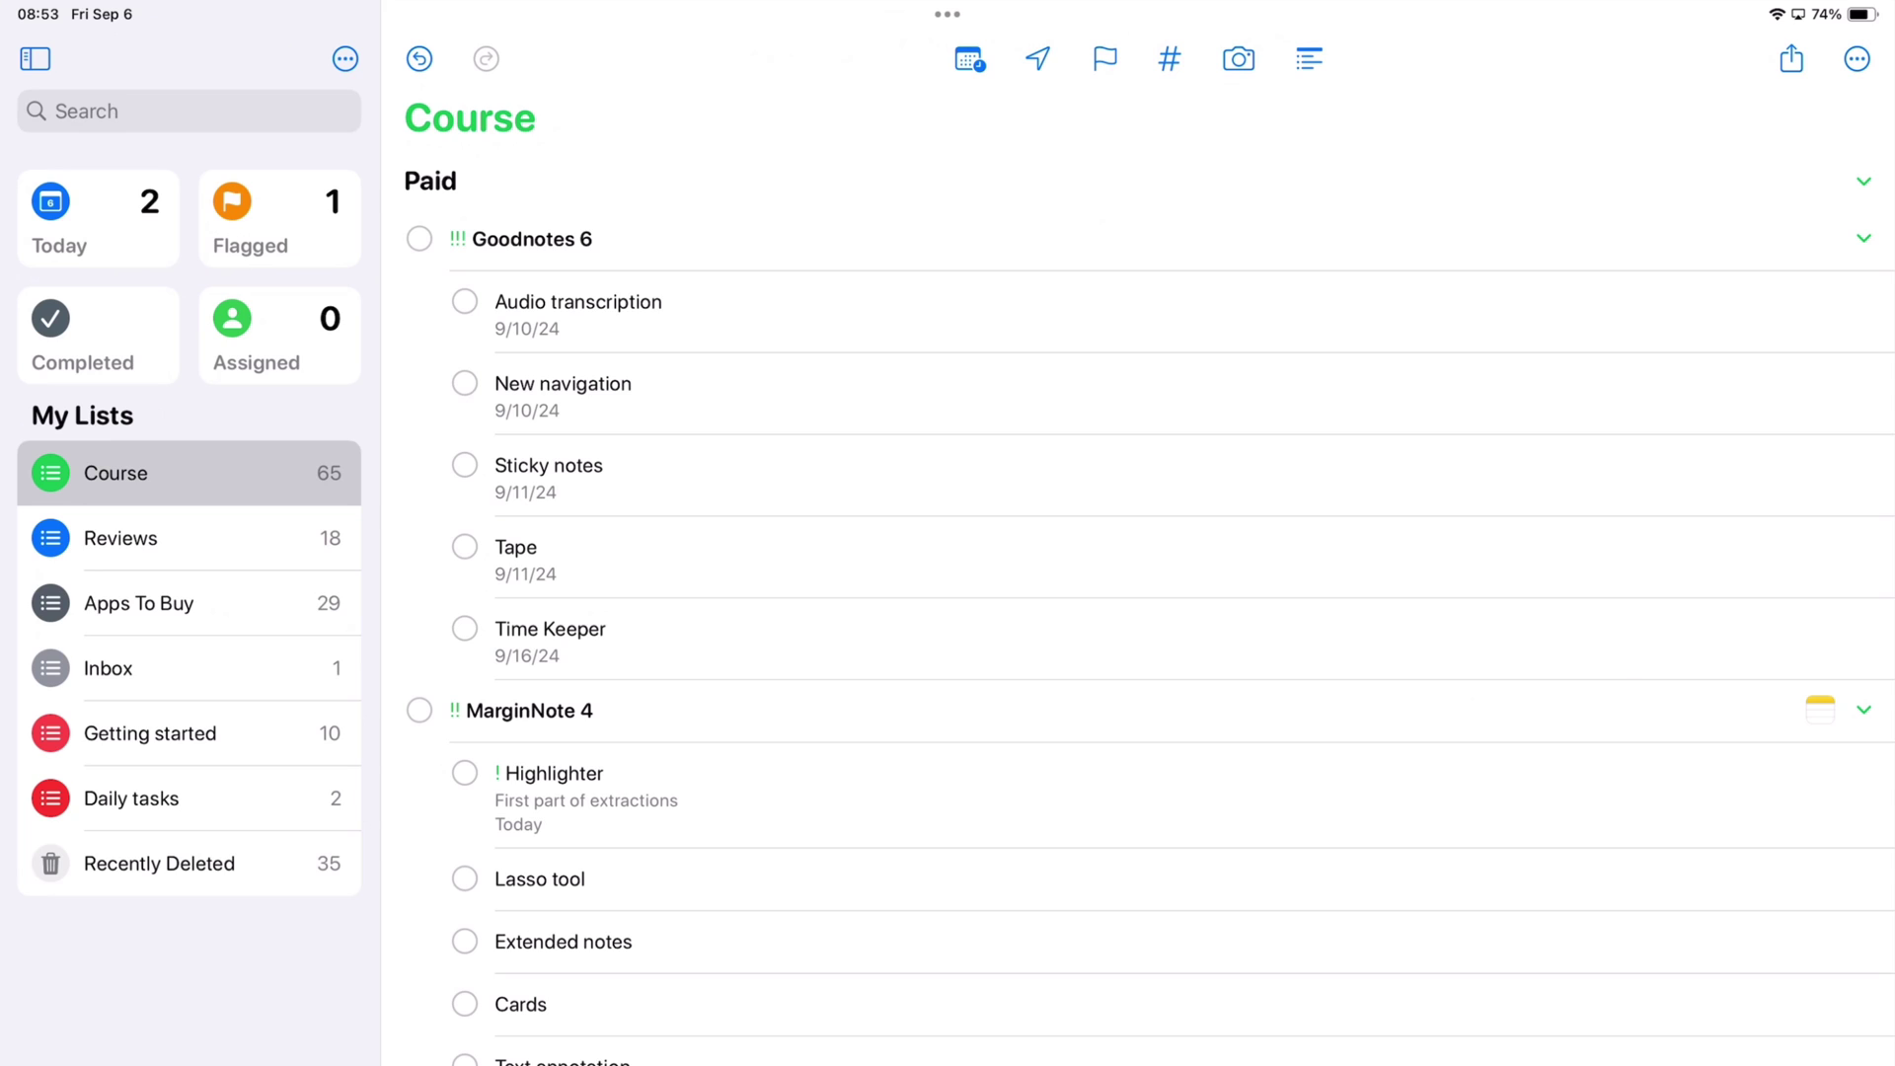
click(1861, 629)
click(1808, 524)
click(1493, 813)
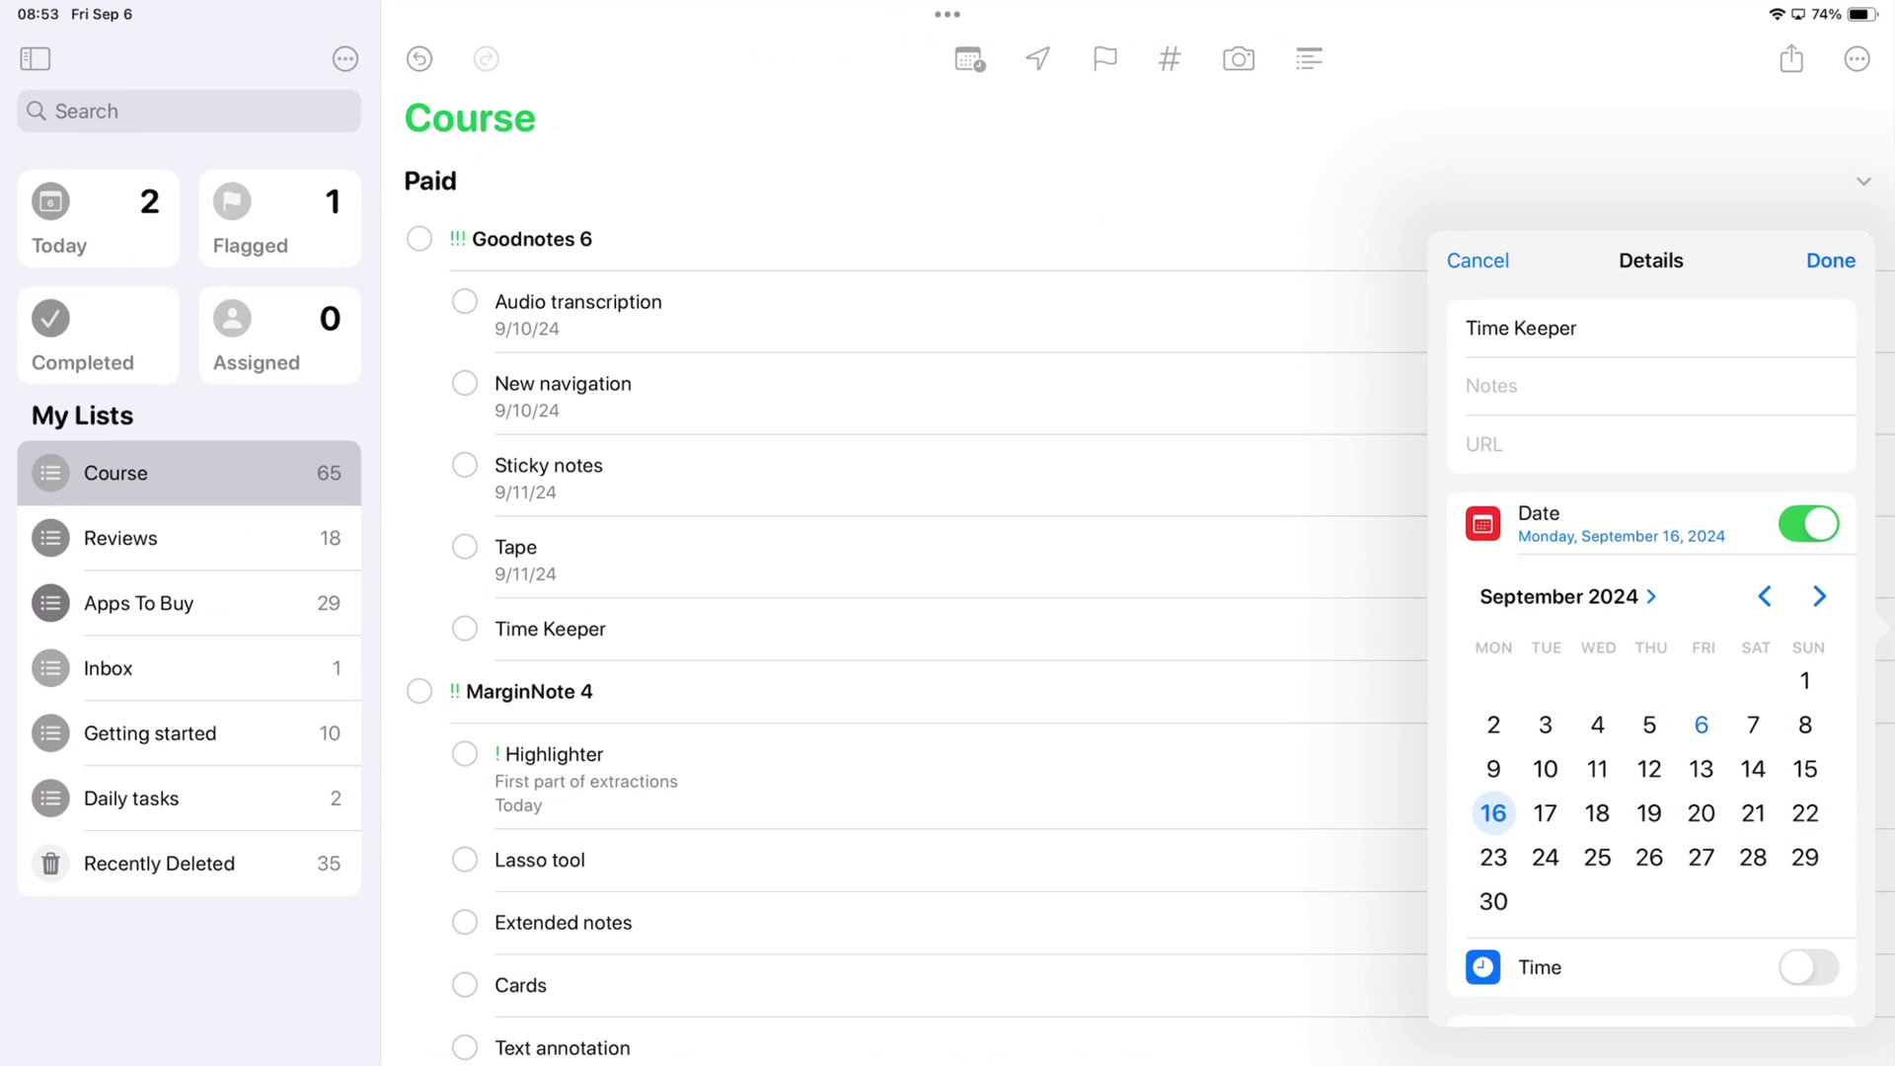
click(1831, 260)
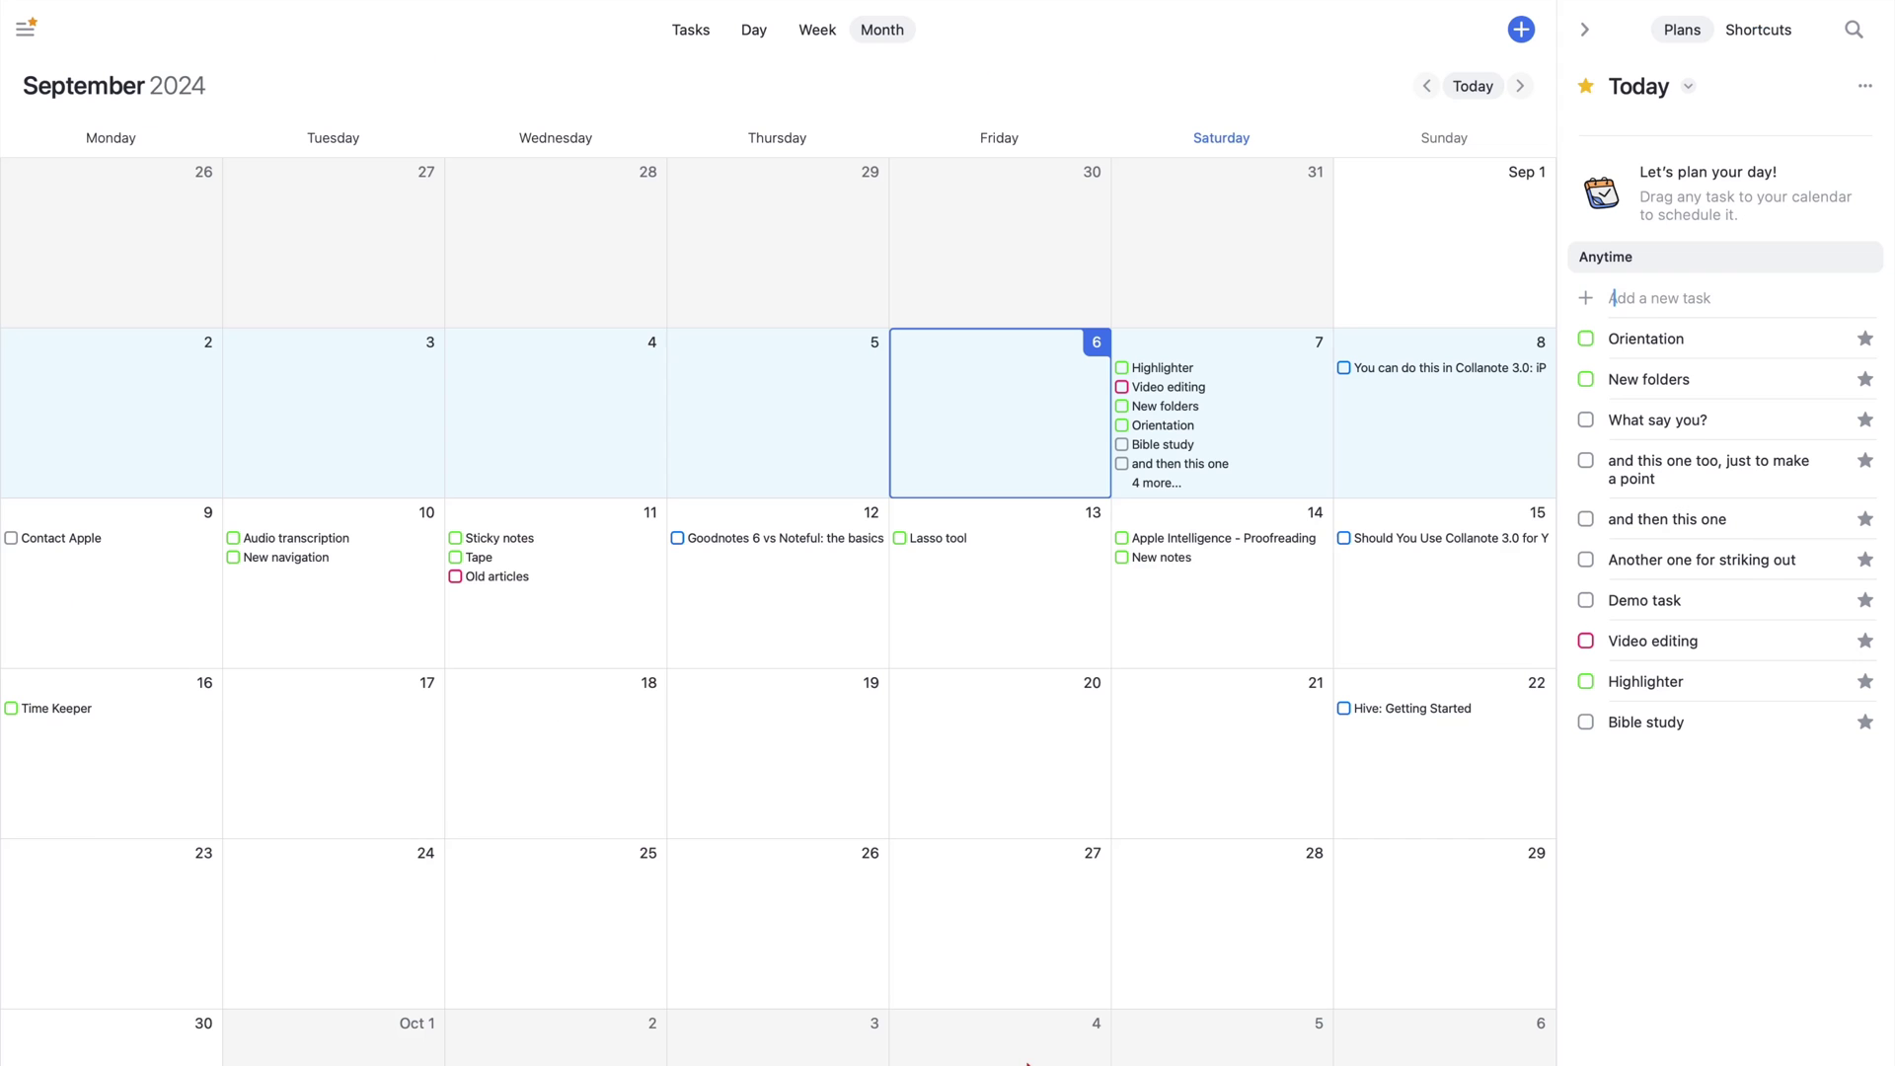
Step: In Calendars, complete September 7's Video editing, "and then this one", "and this one too", Another one for striking out, Demo task and What say you?
click(1124, 389)
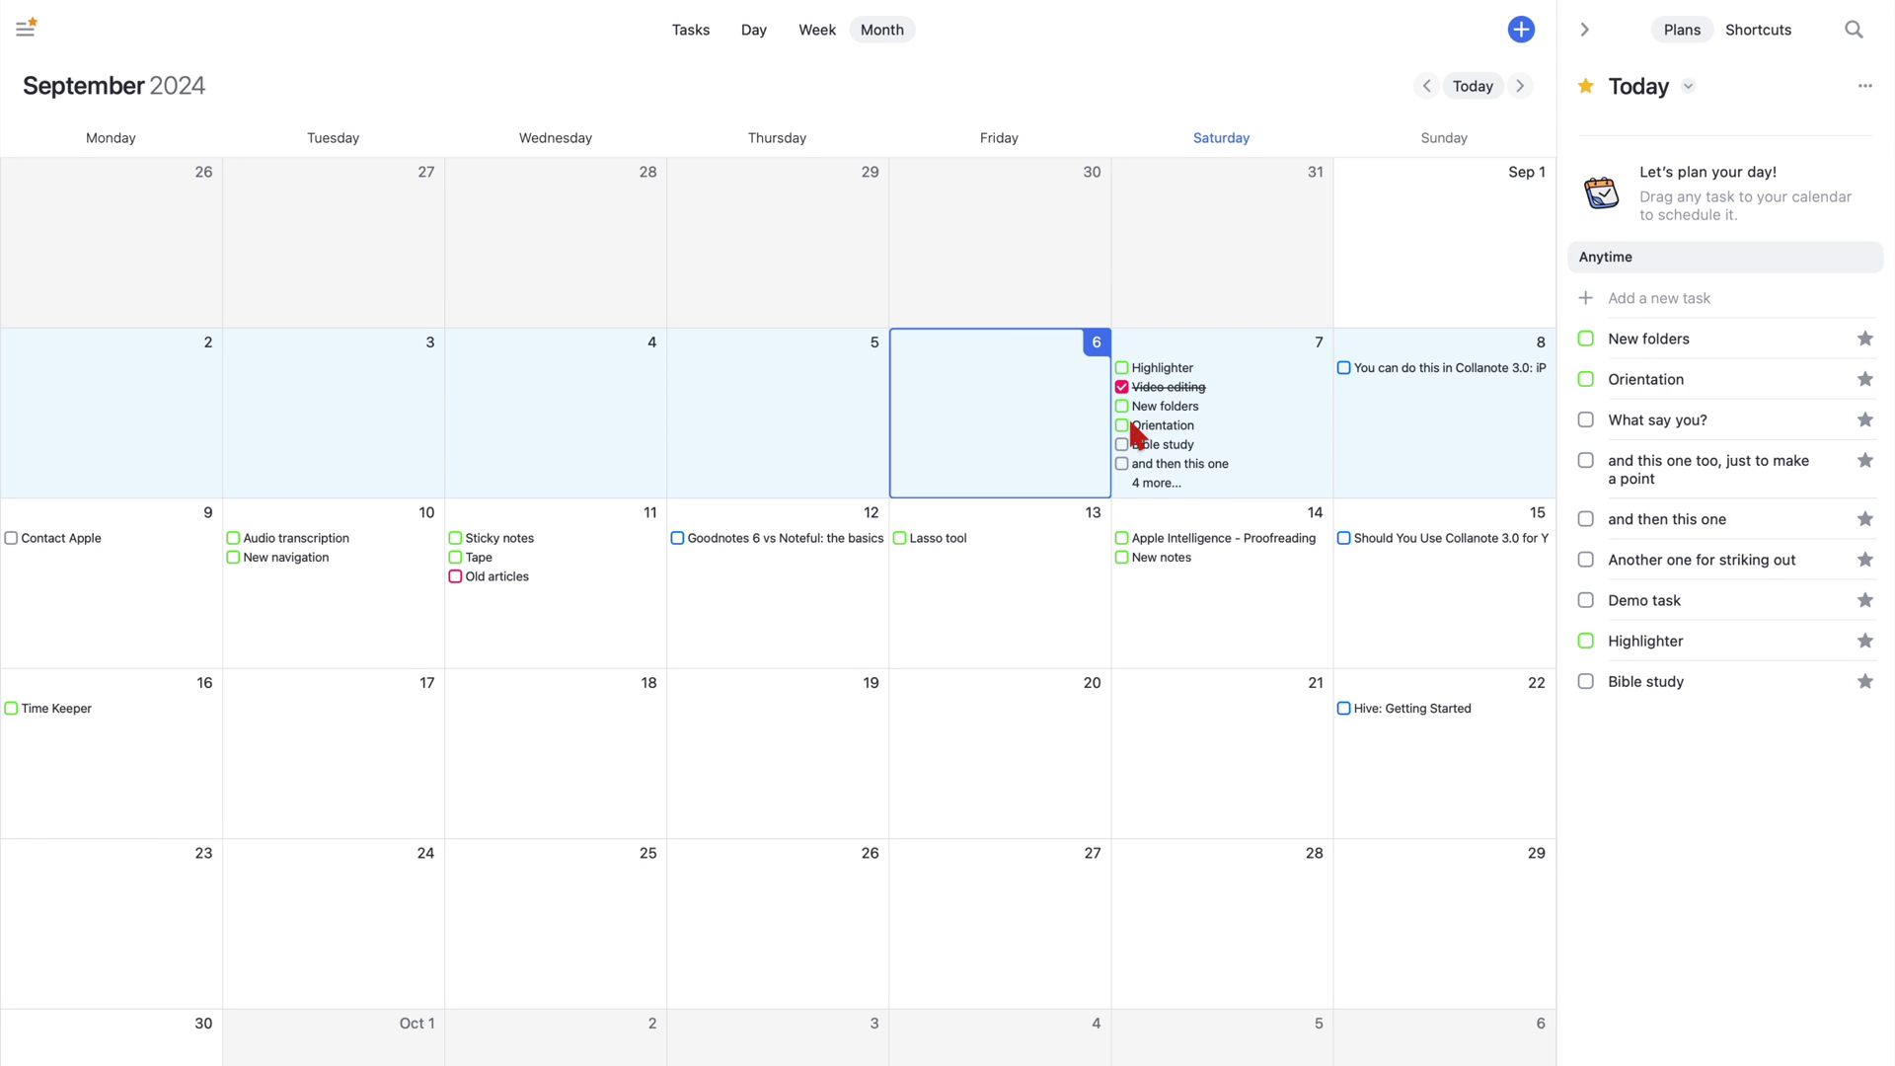
click(1155, 488)
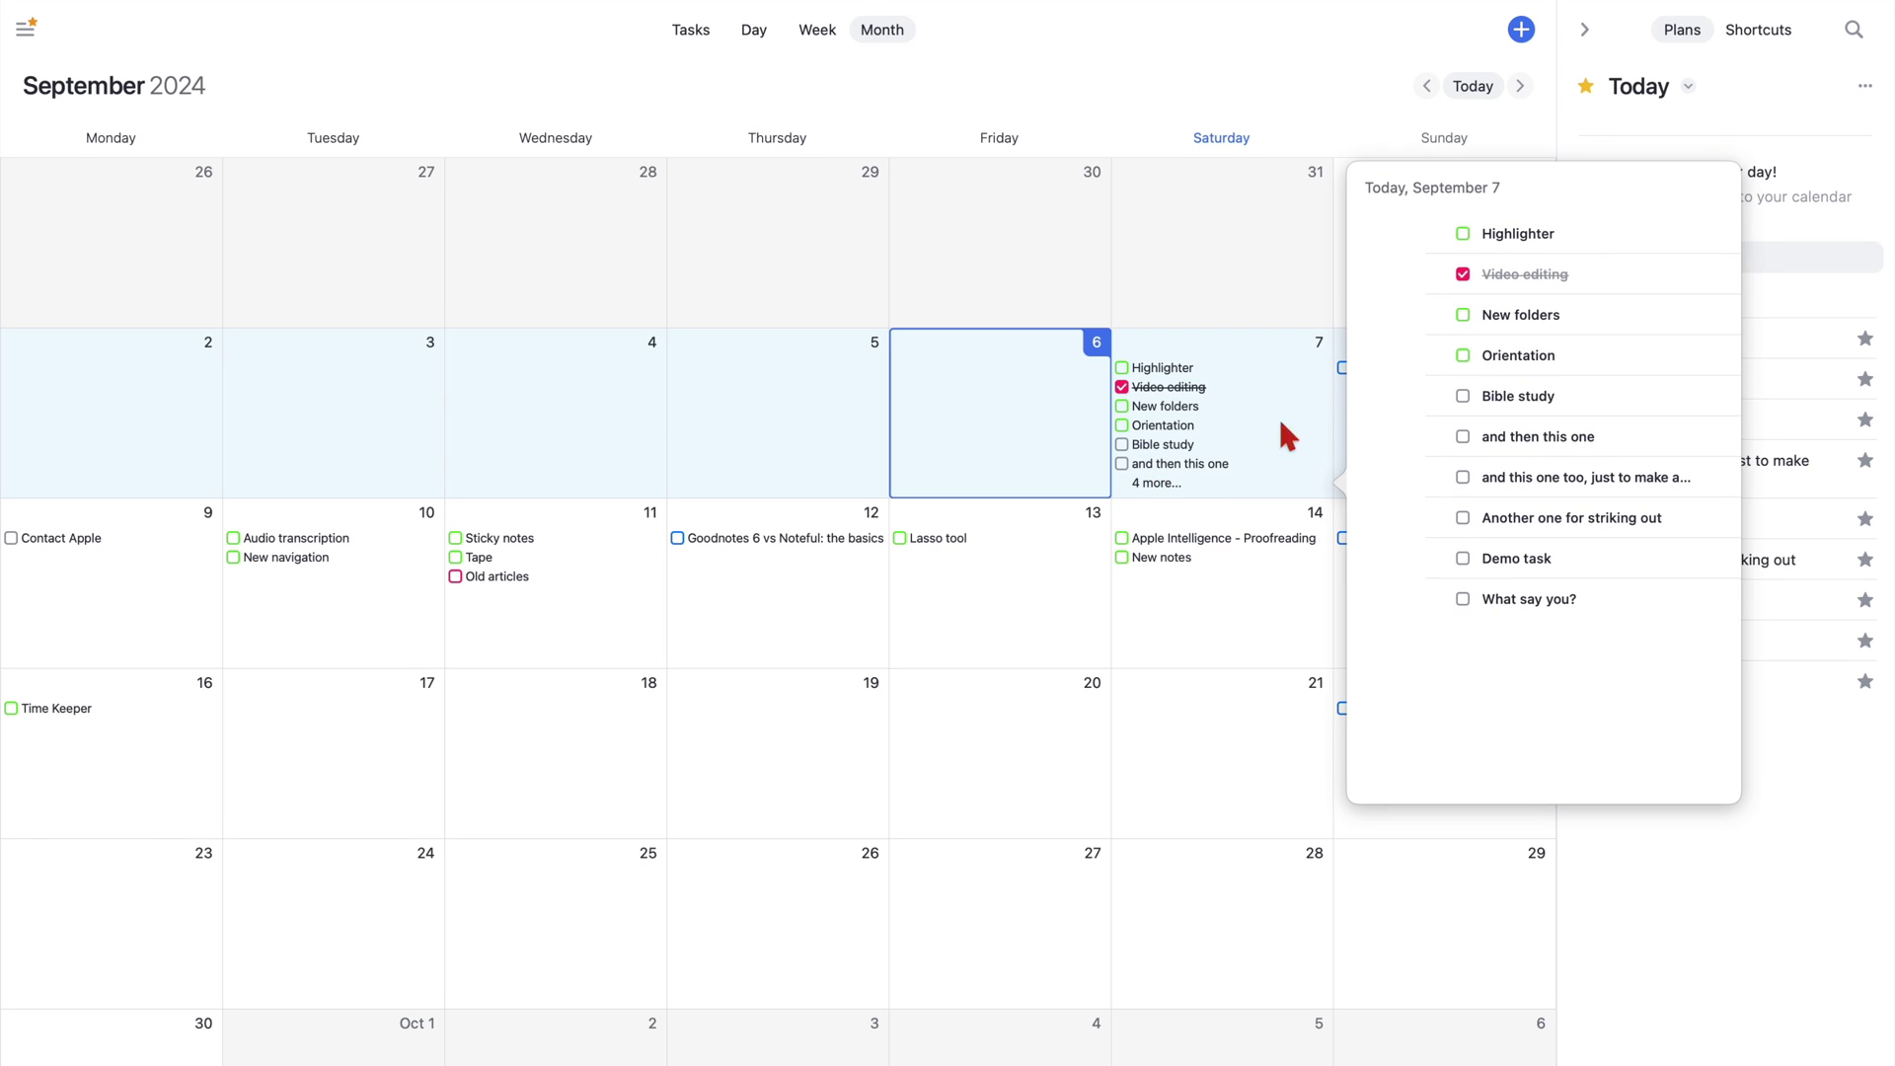
click(1463, 434)
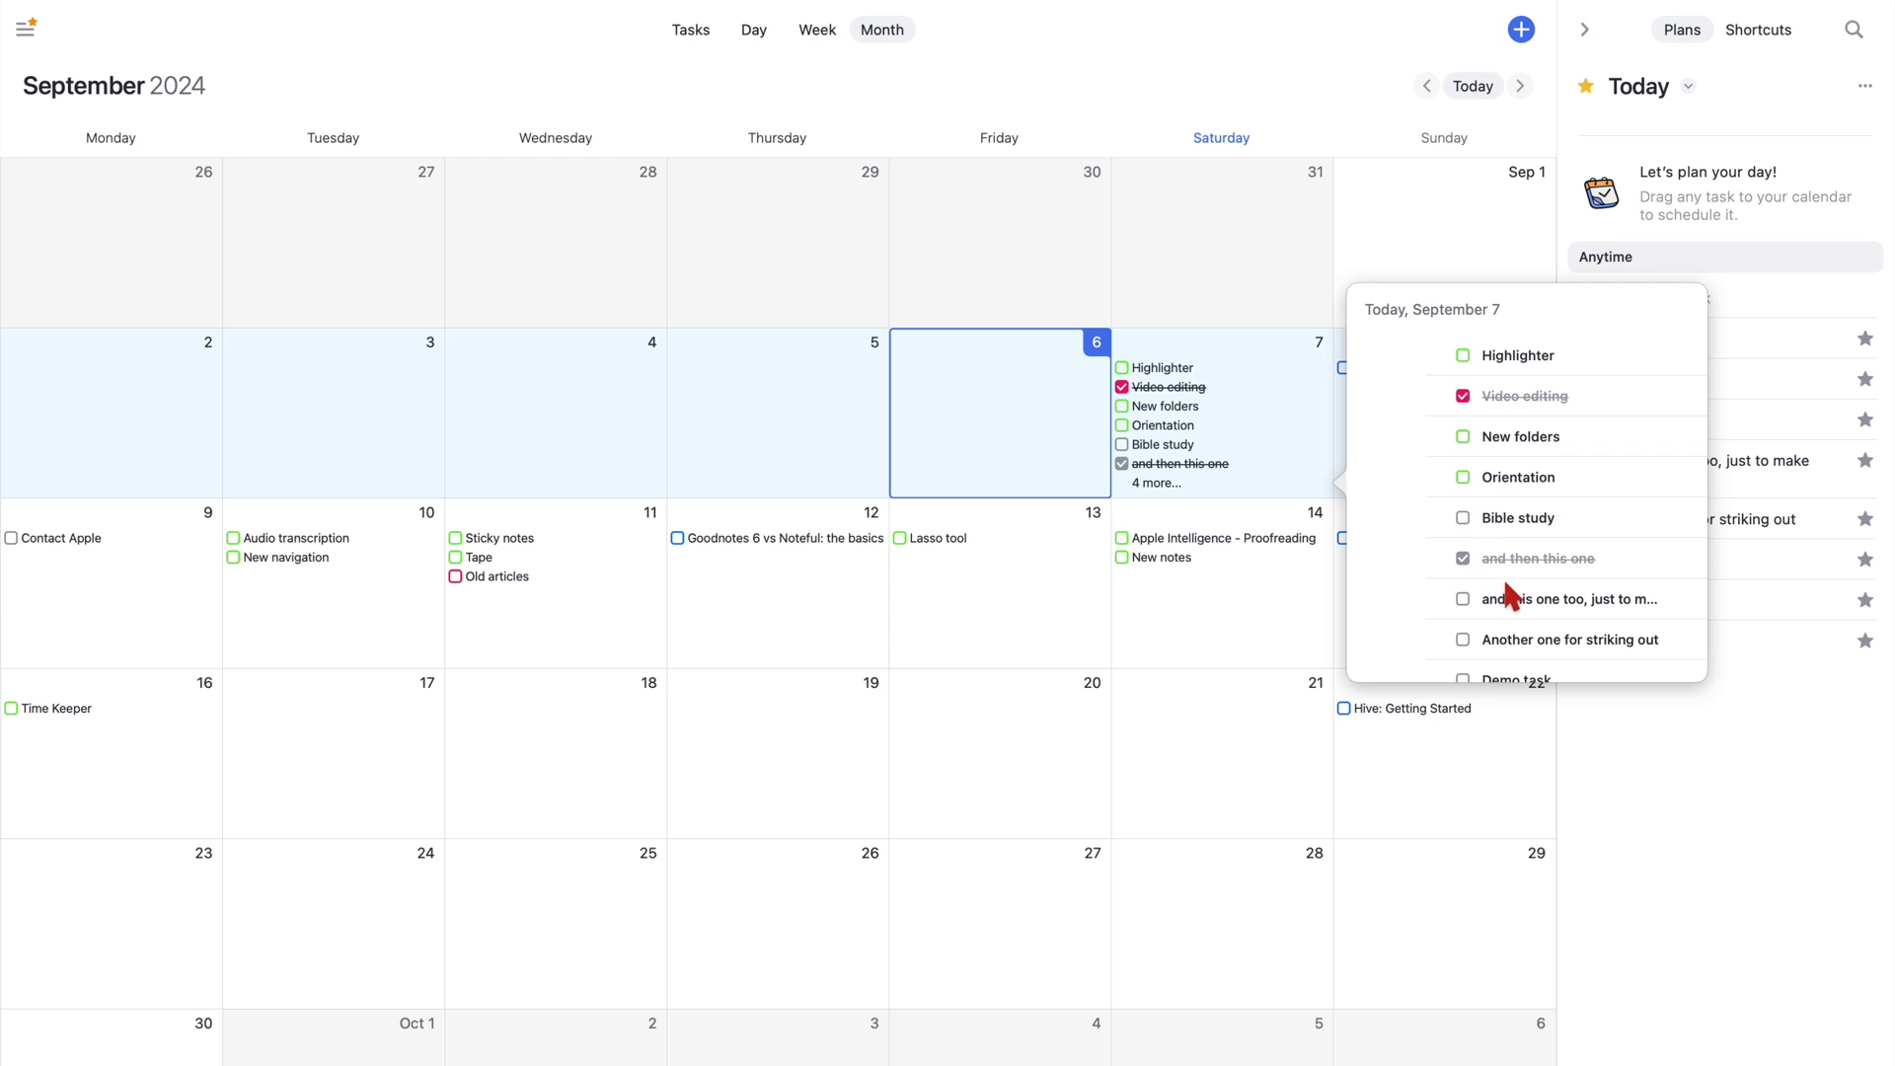
scroll(1510, 592, down, 2)
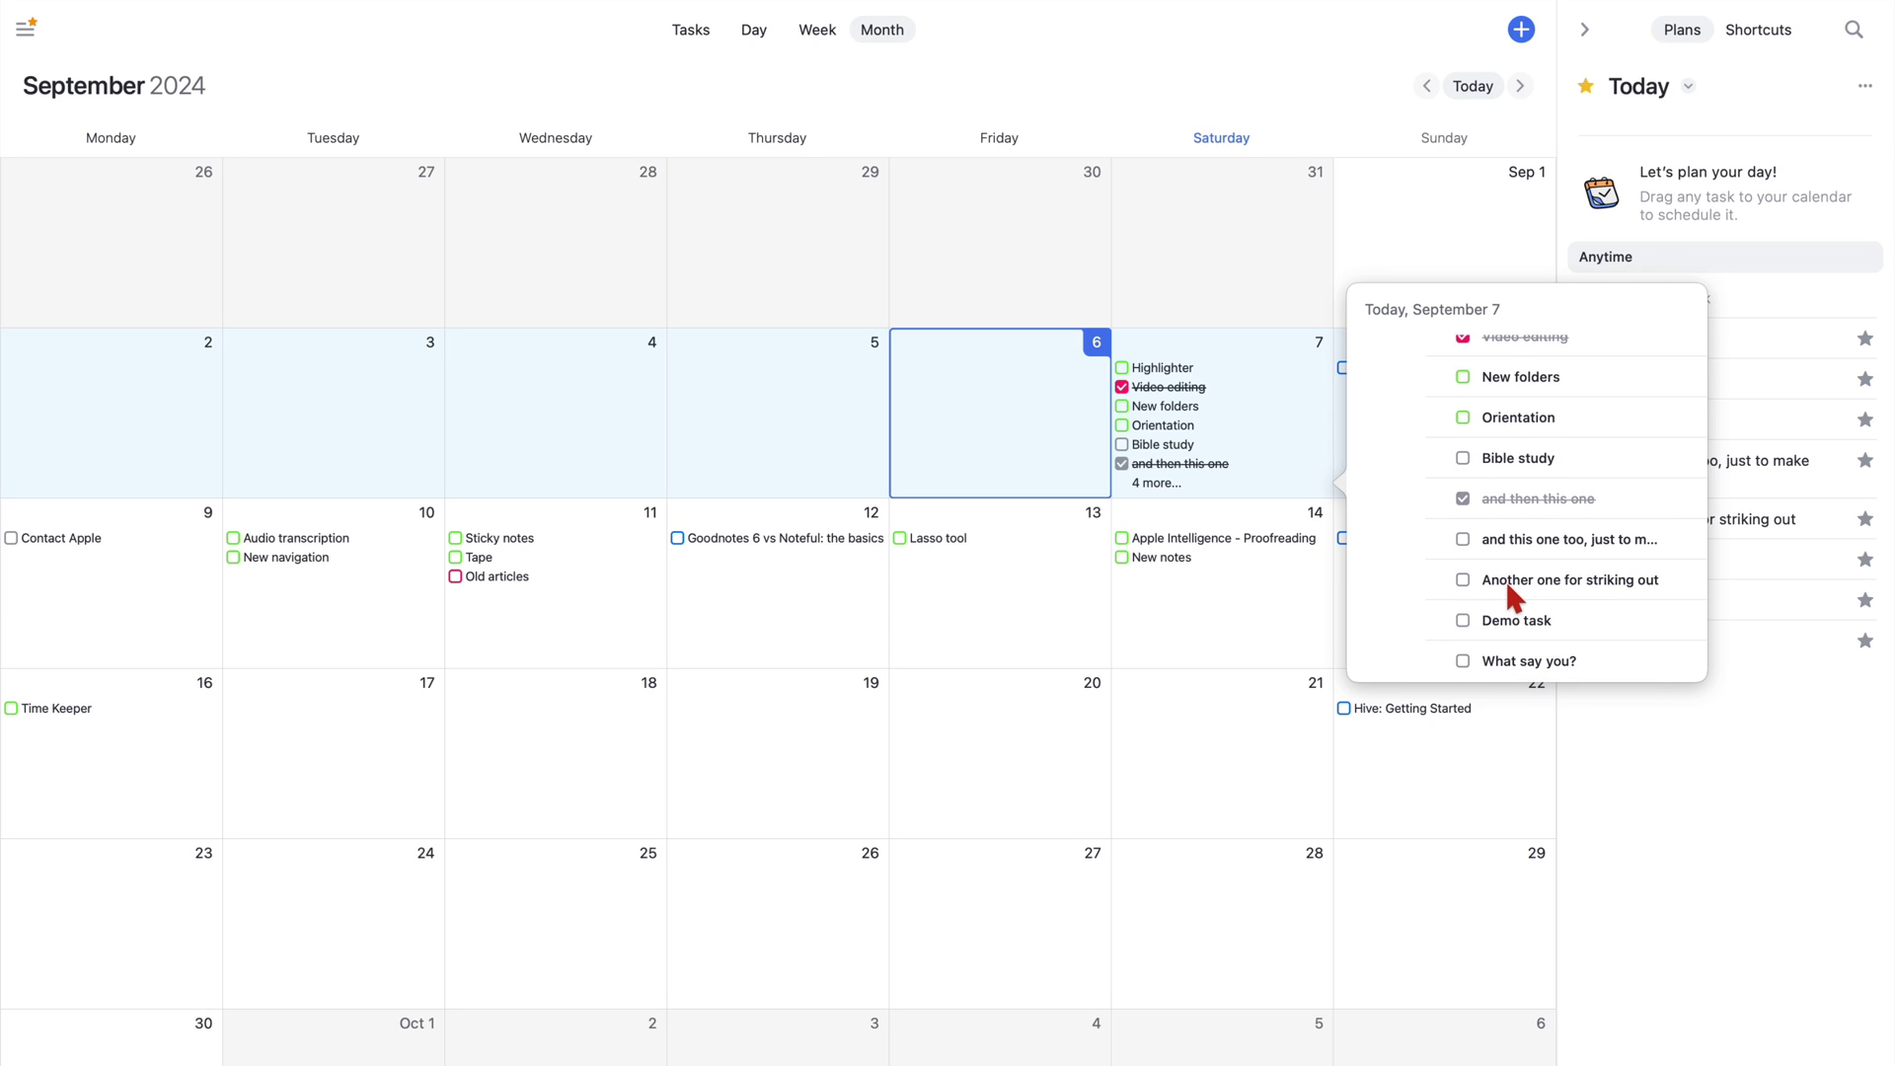
click(1463, 541)
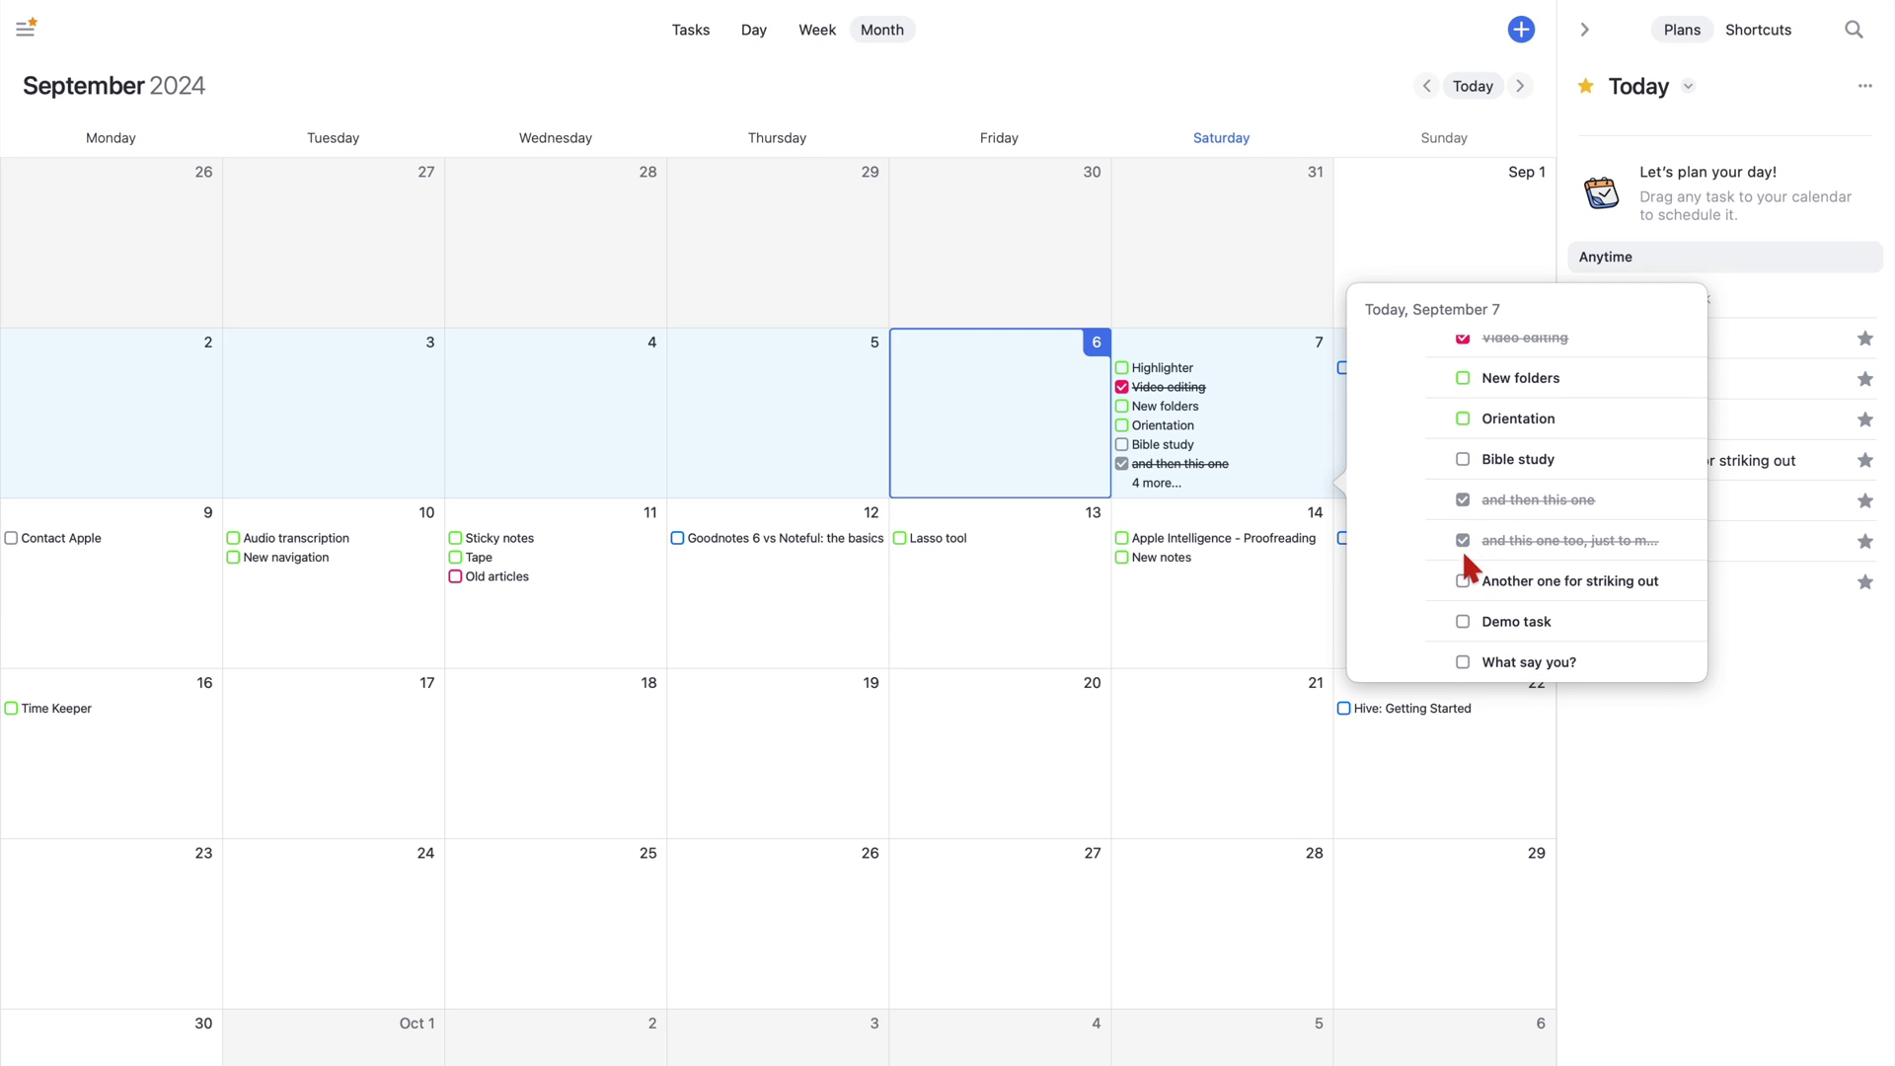
click(1463, 582)
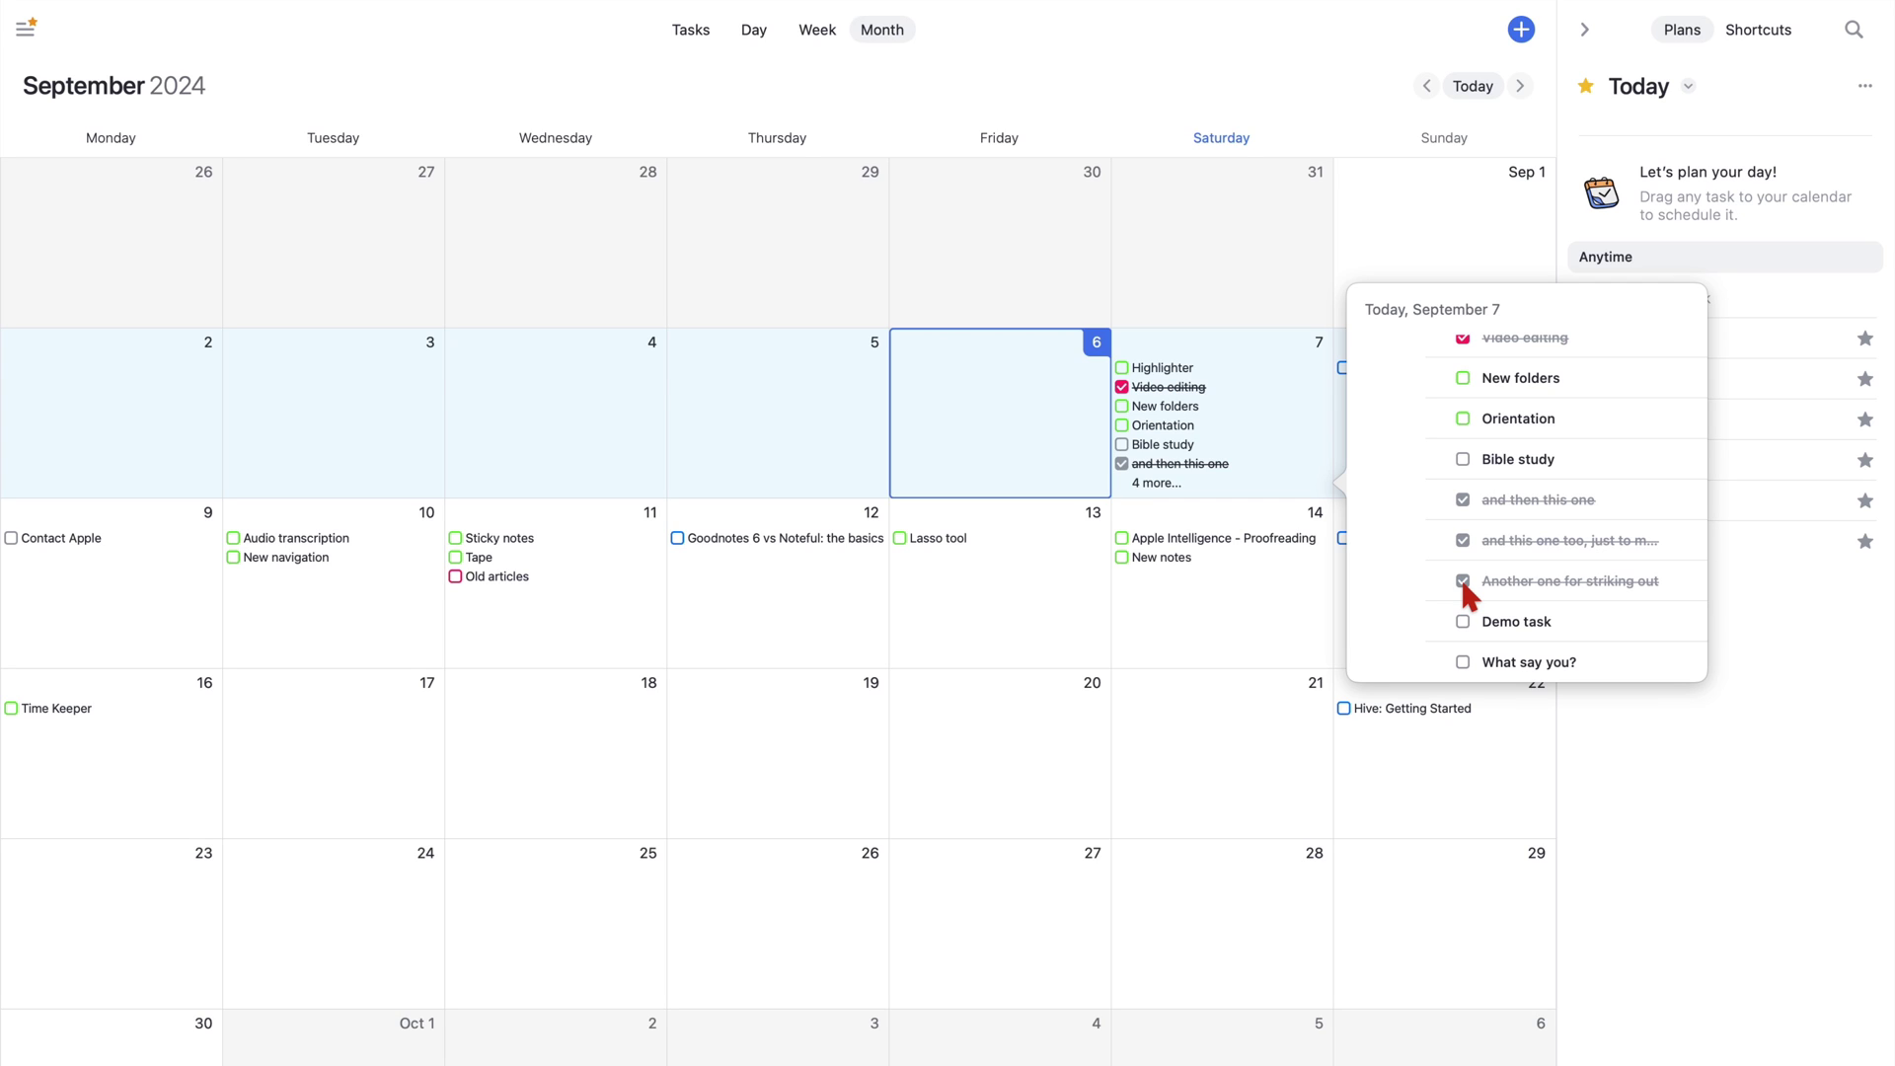
click(1463, 621)
click(1462, 662)
click(1242, 376)
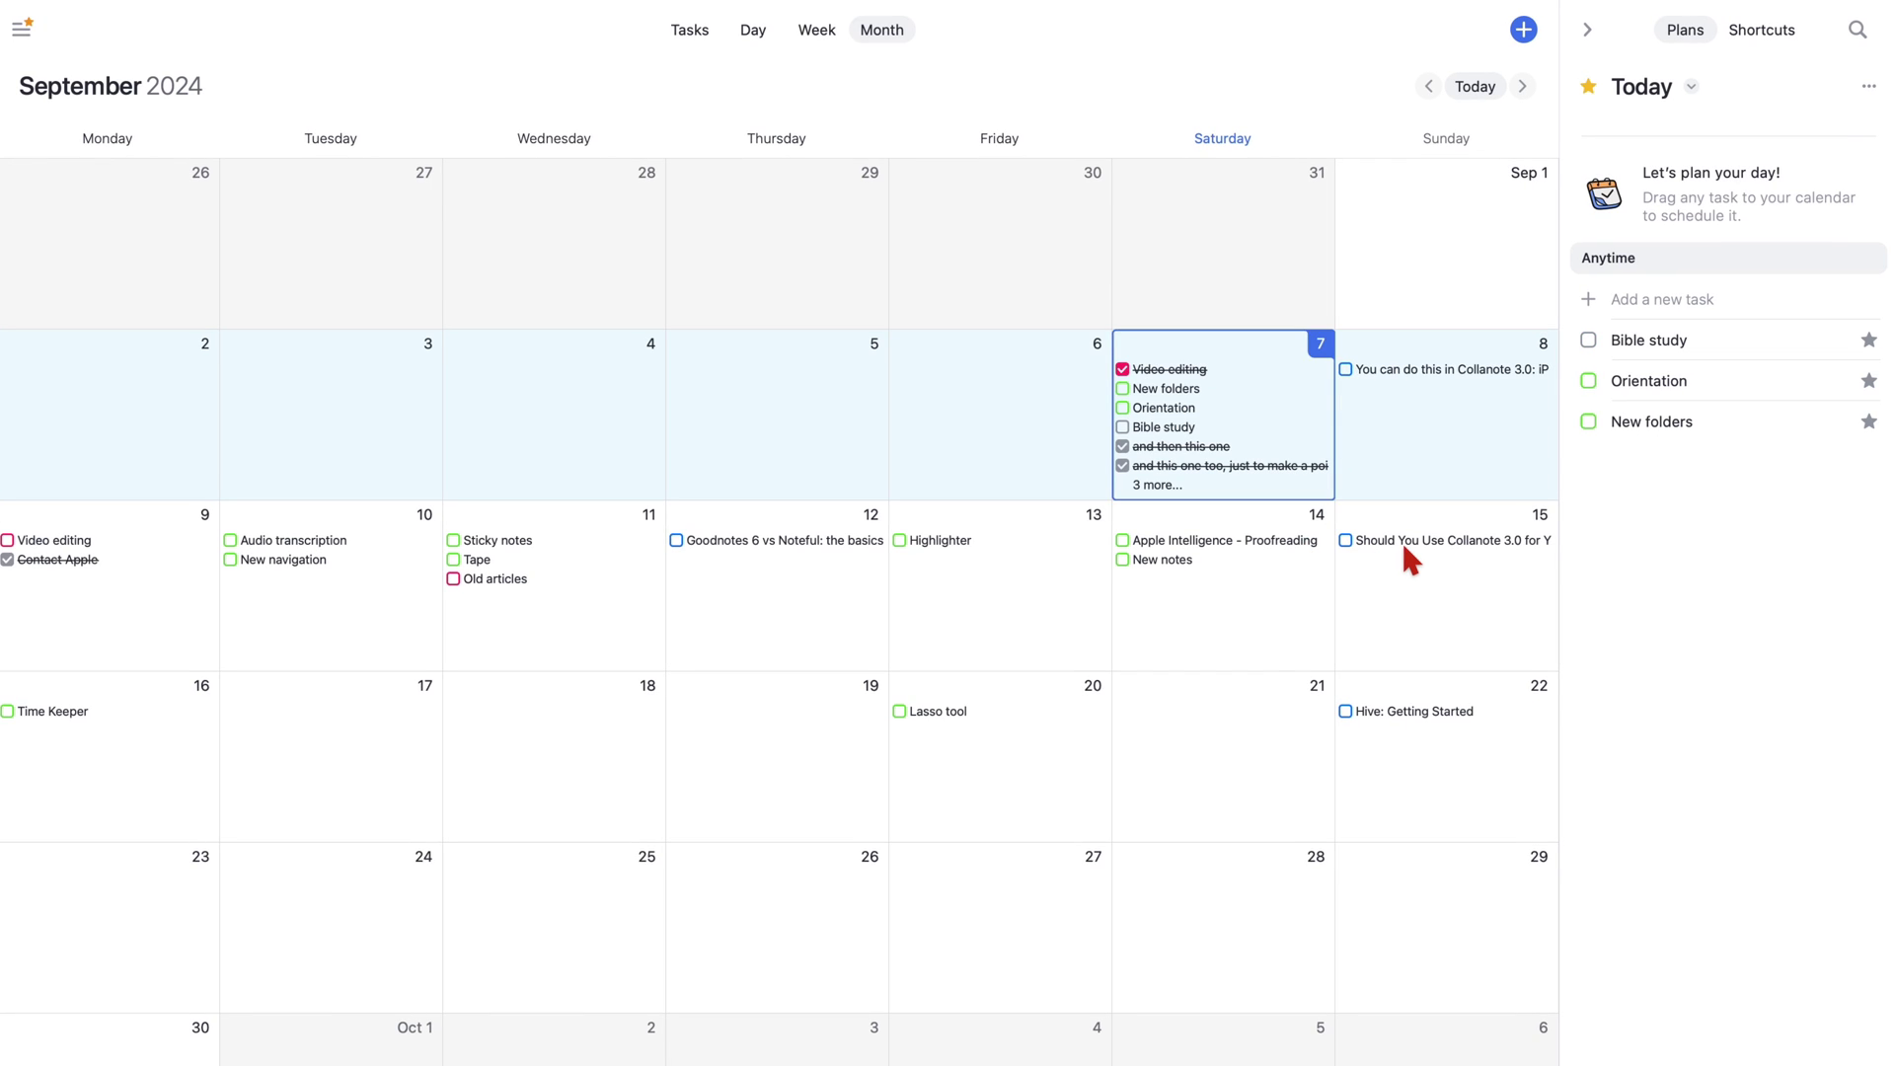
Step: Browse the month view ahead past December 2024 for scheduled tasks and return to November 2024
scroll(1403, 549, right, 5)
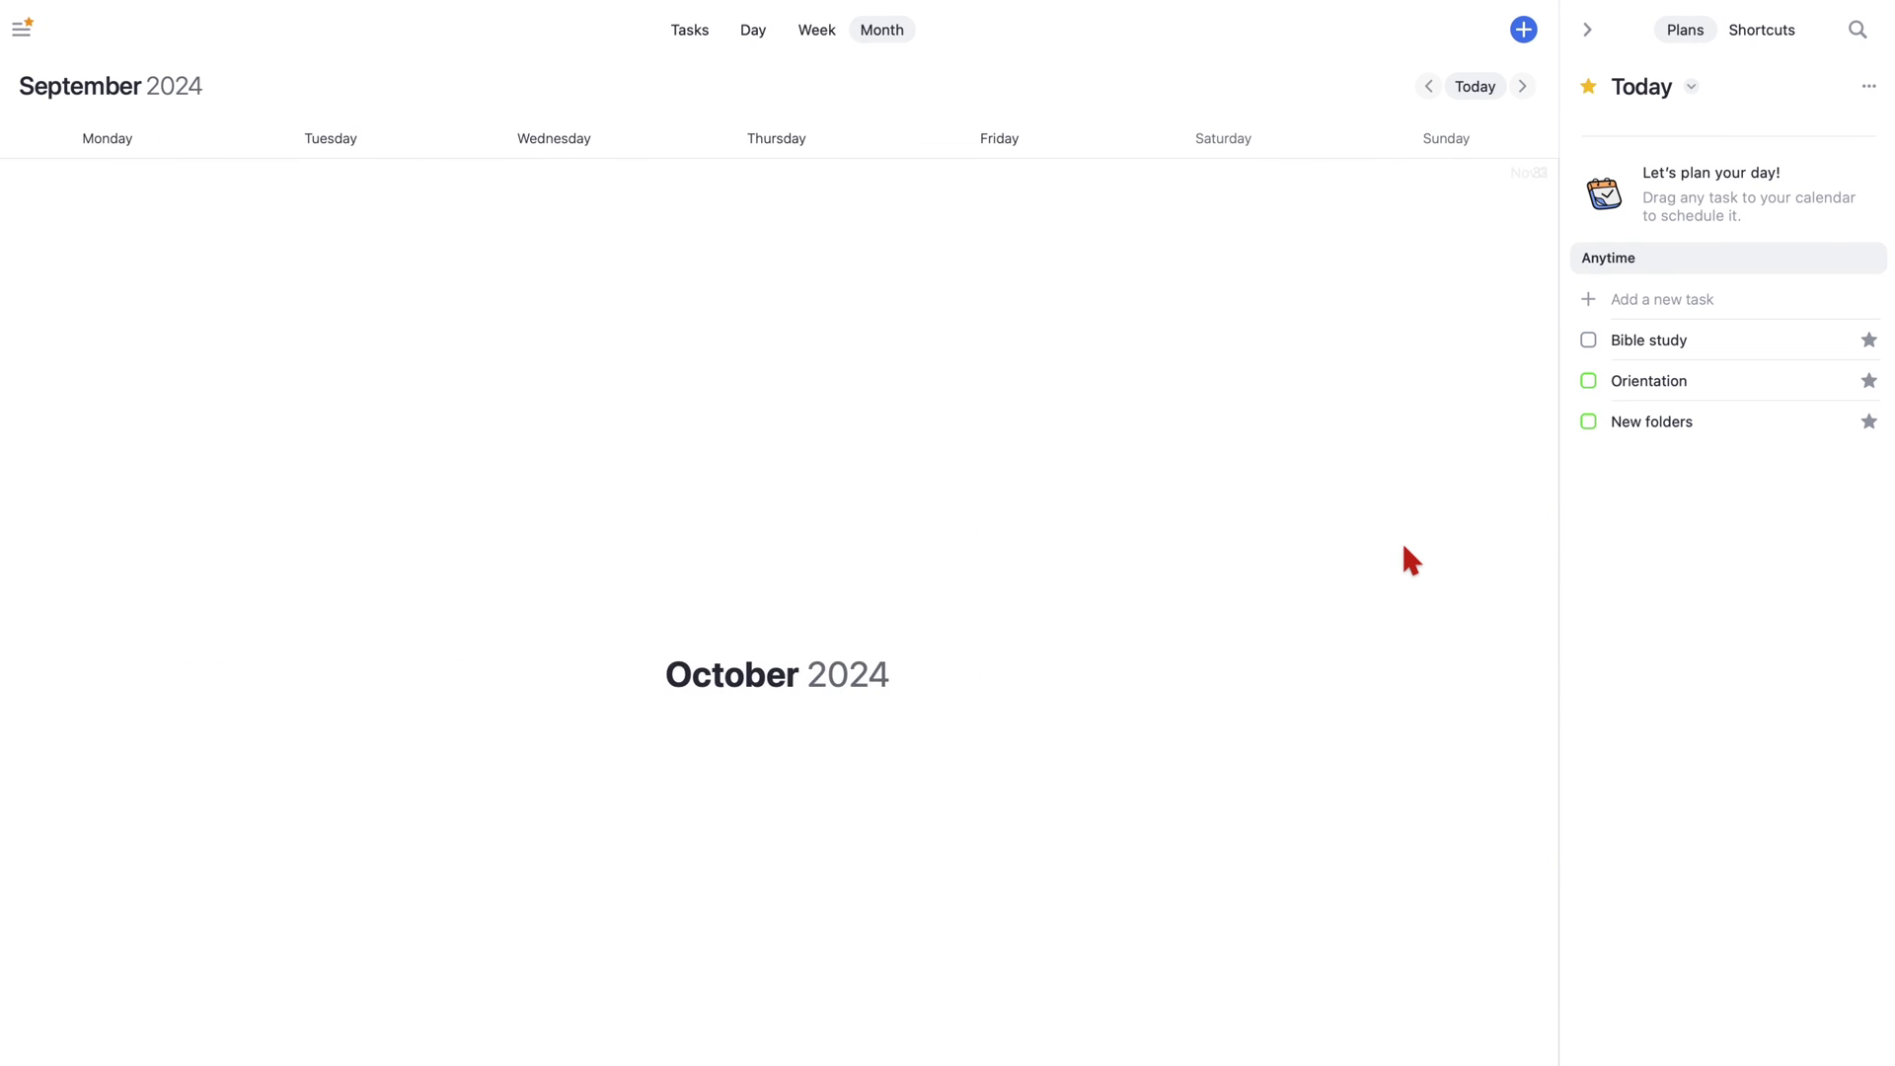
scroll(1403, 547, right, 5)
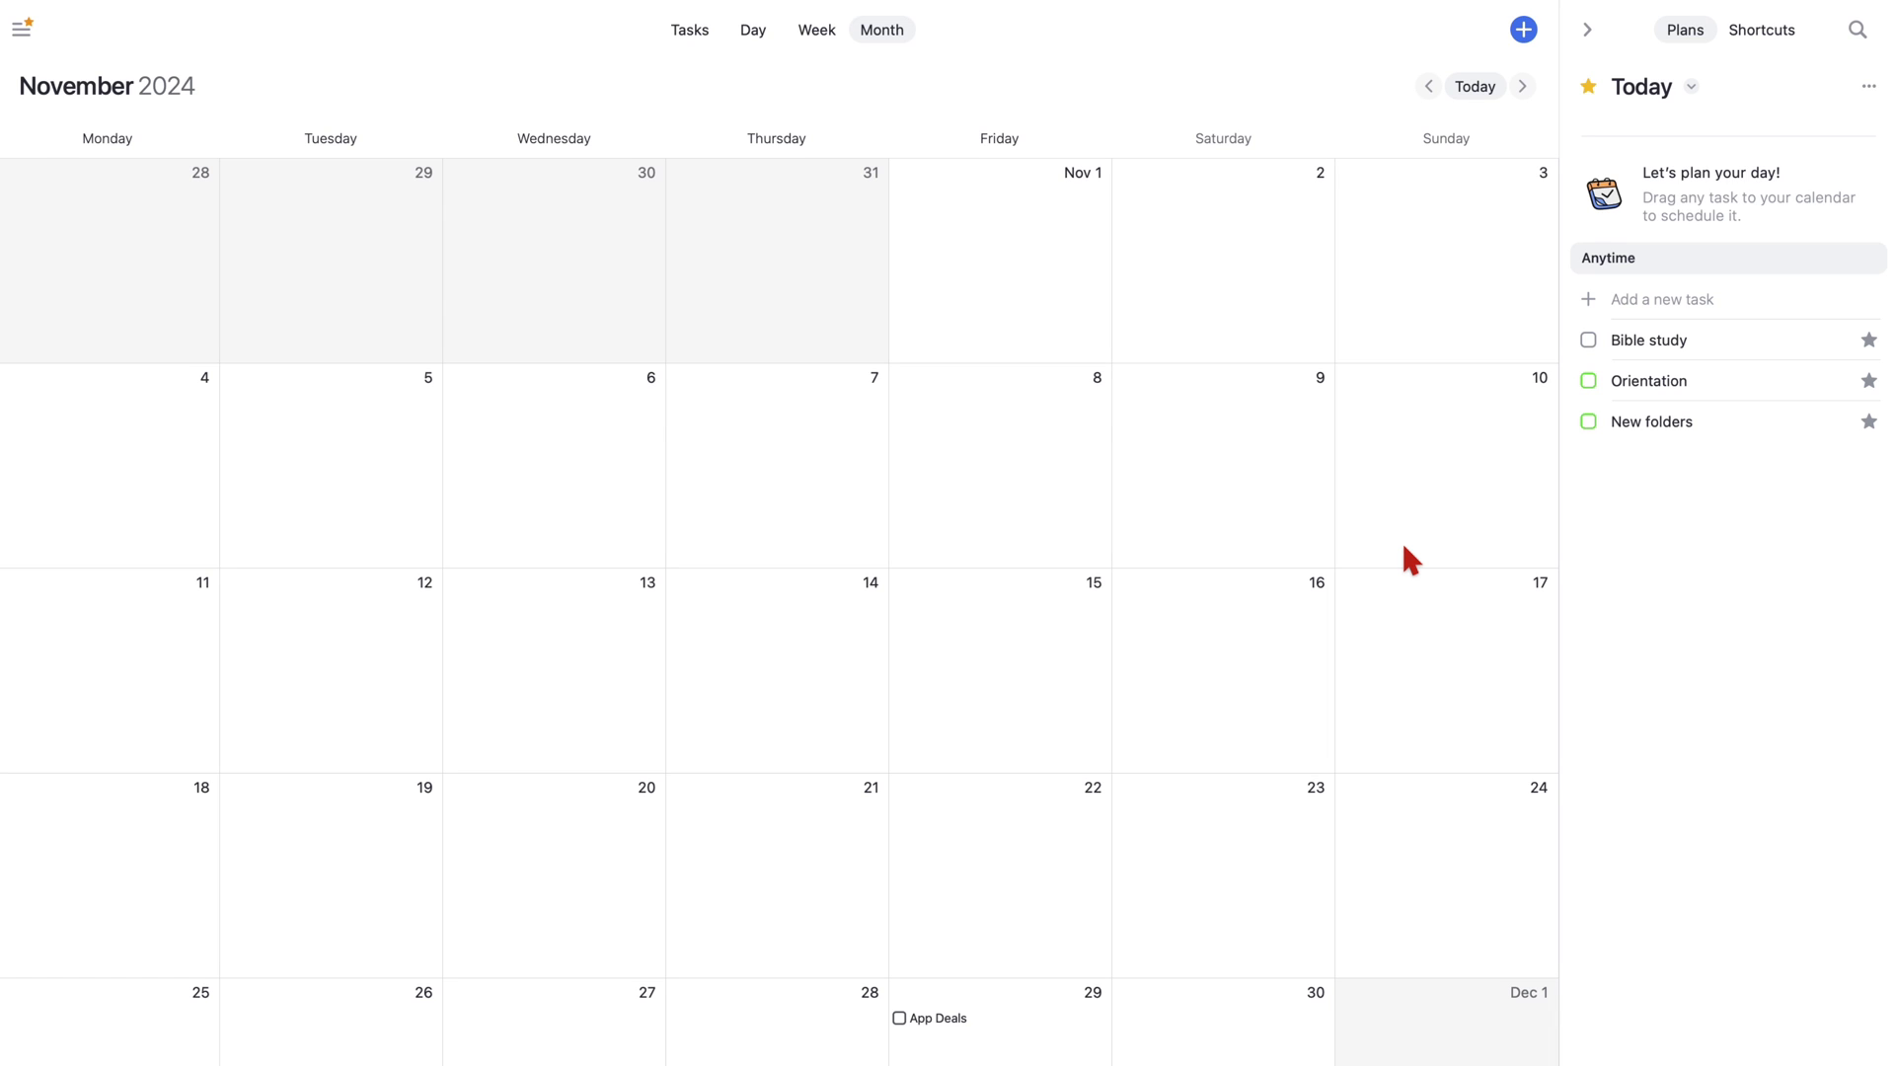
scroll(1403, 549, right, 5)
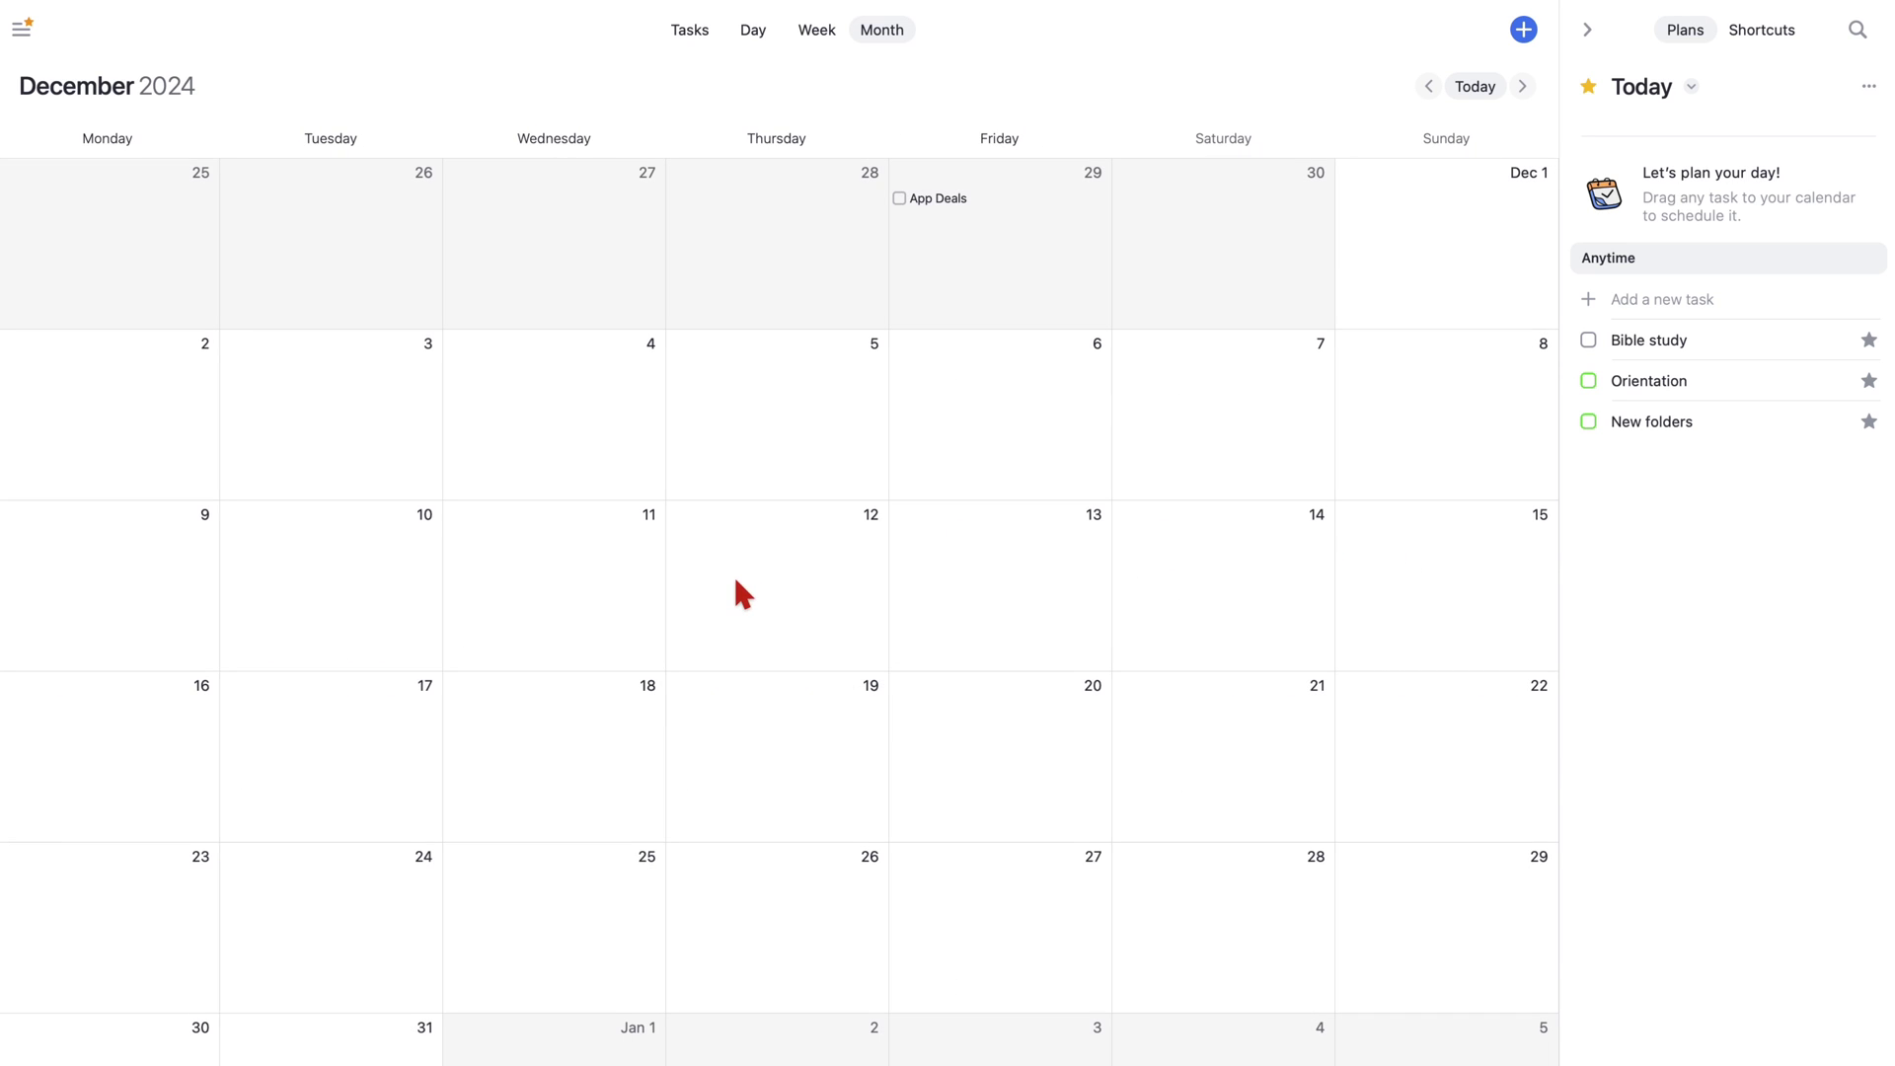
scroll(736, 582, right, 5)
scroll(735, 581, left, 10)
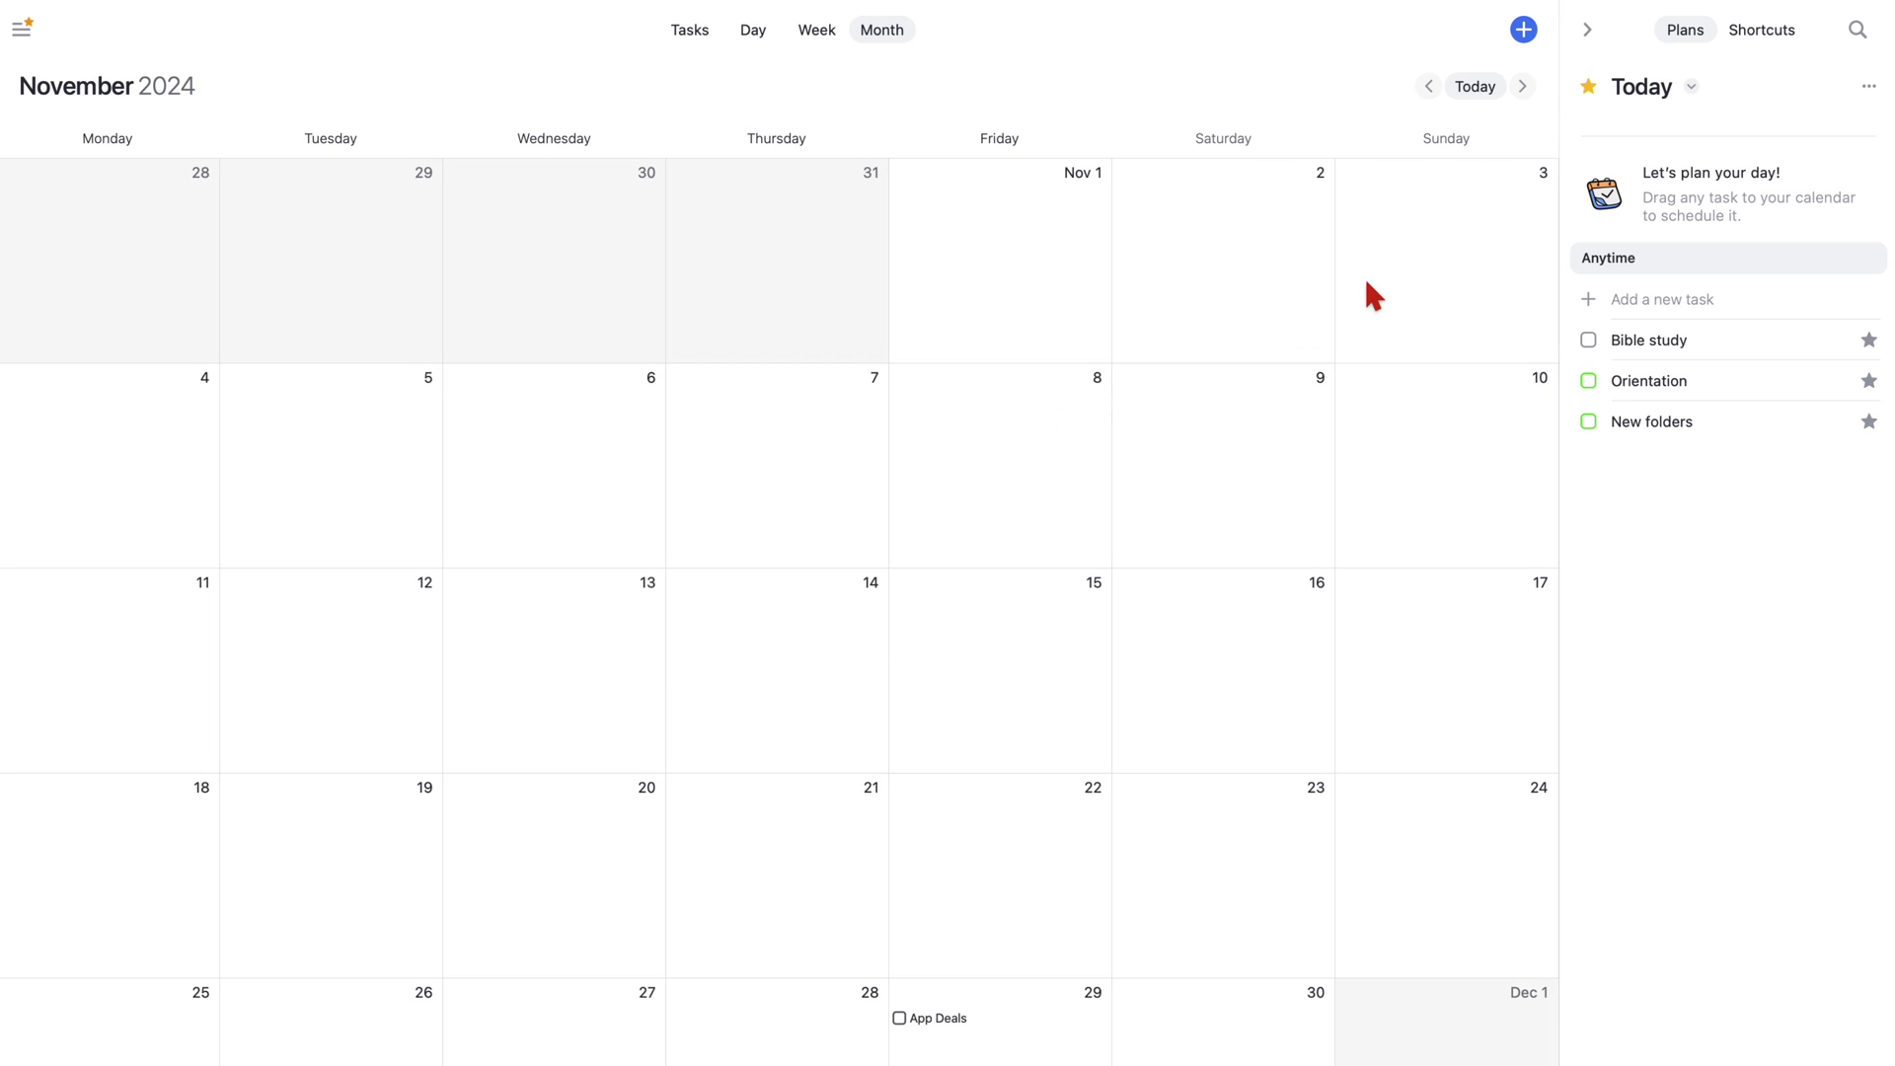
Step: Switch the planner to the Upcoming list, look through its tasks, and go back to October 2024 in the month view
click(1684, 85)
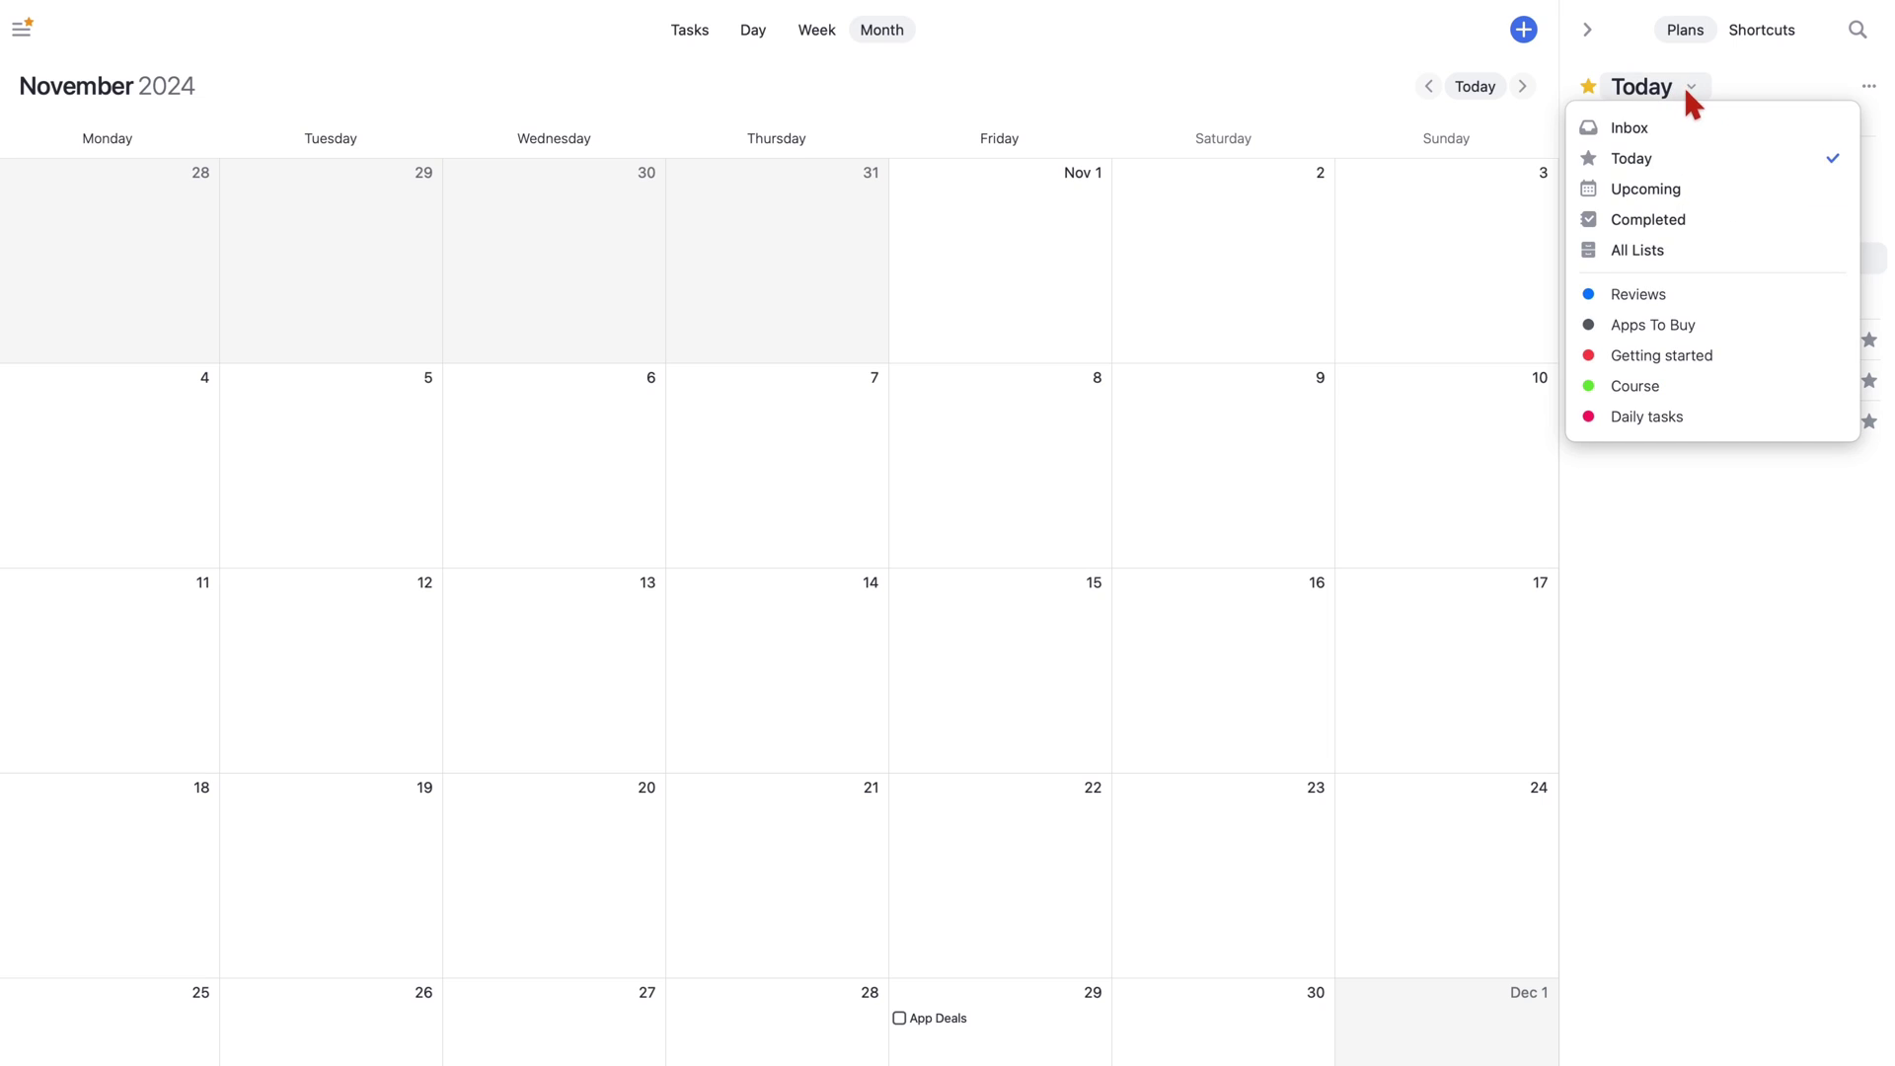
click(1683, 189)
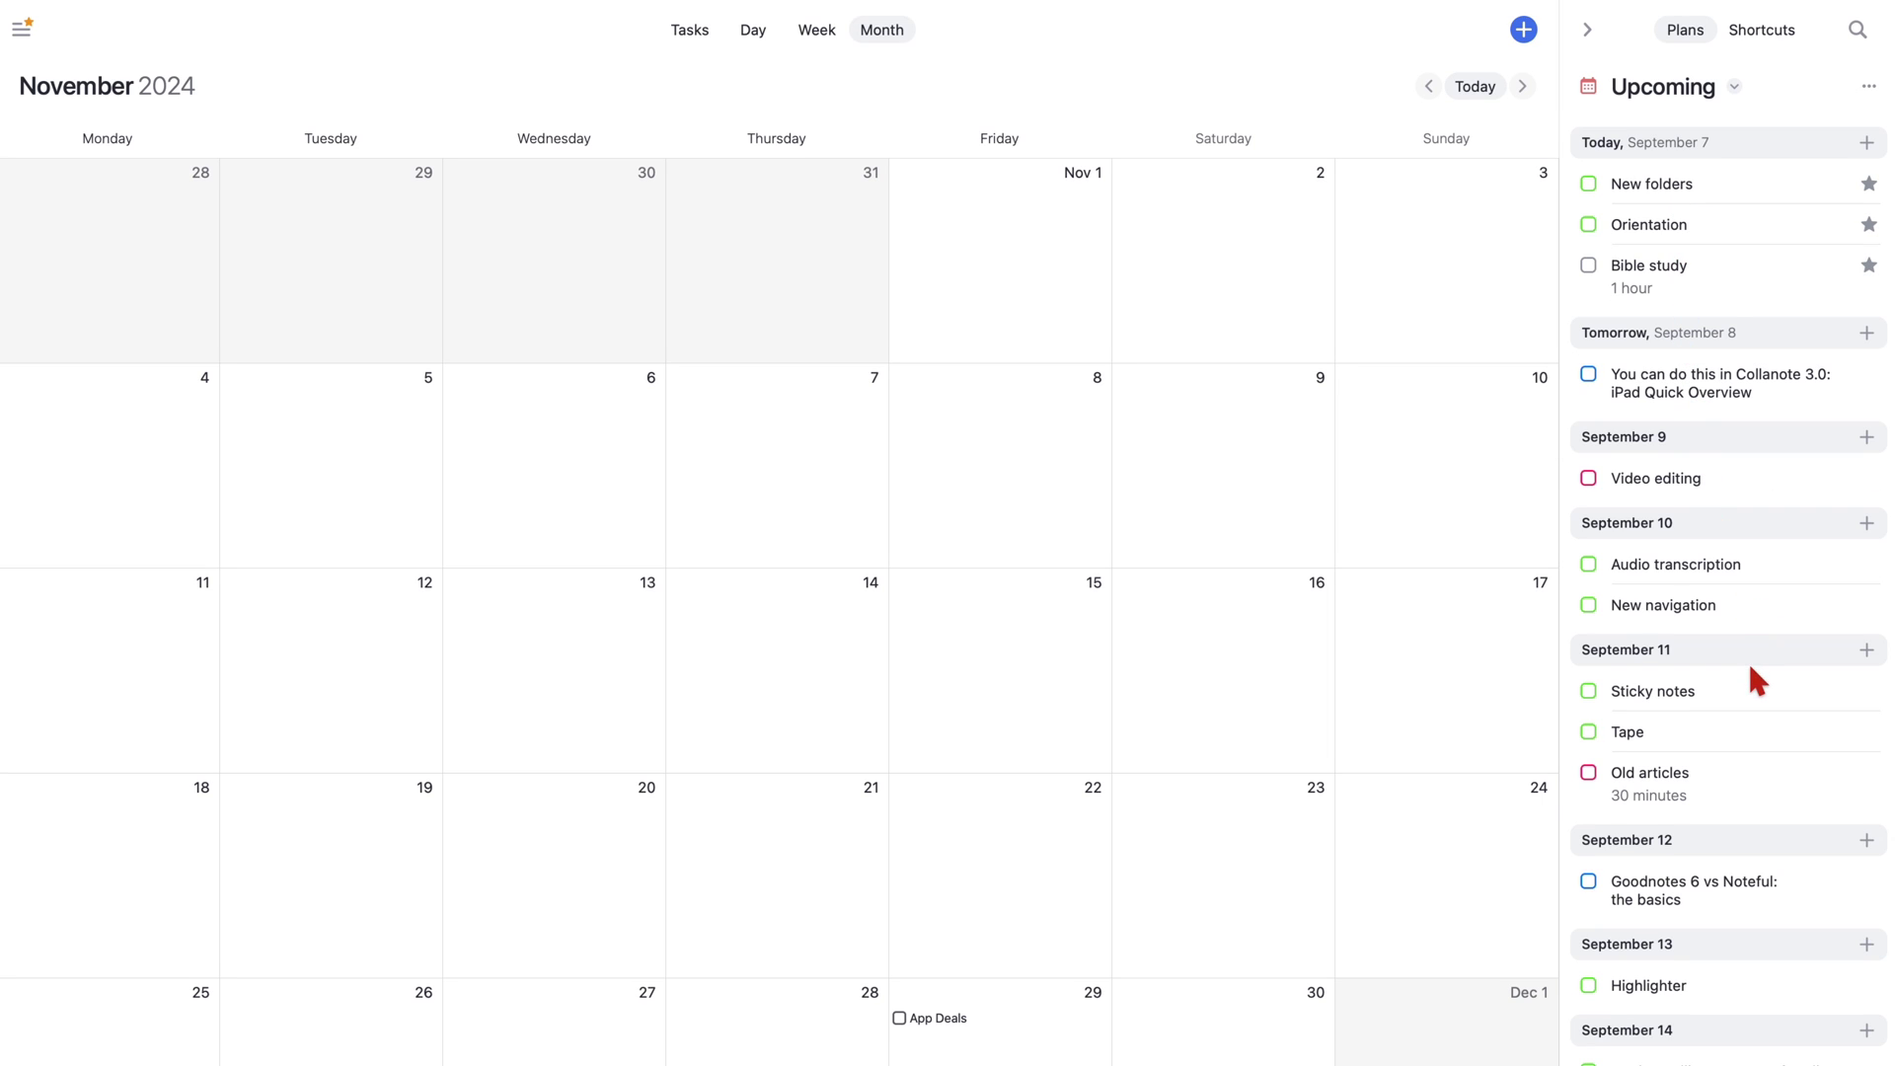
scroll(1729, 889, down, 5)
scroll(1727, 893, down, 3)
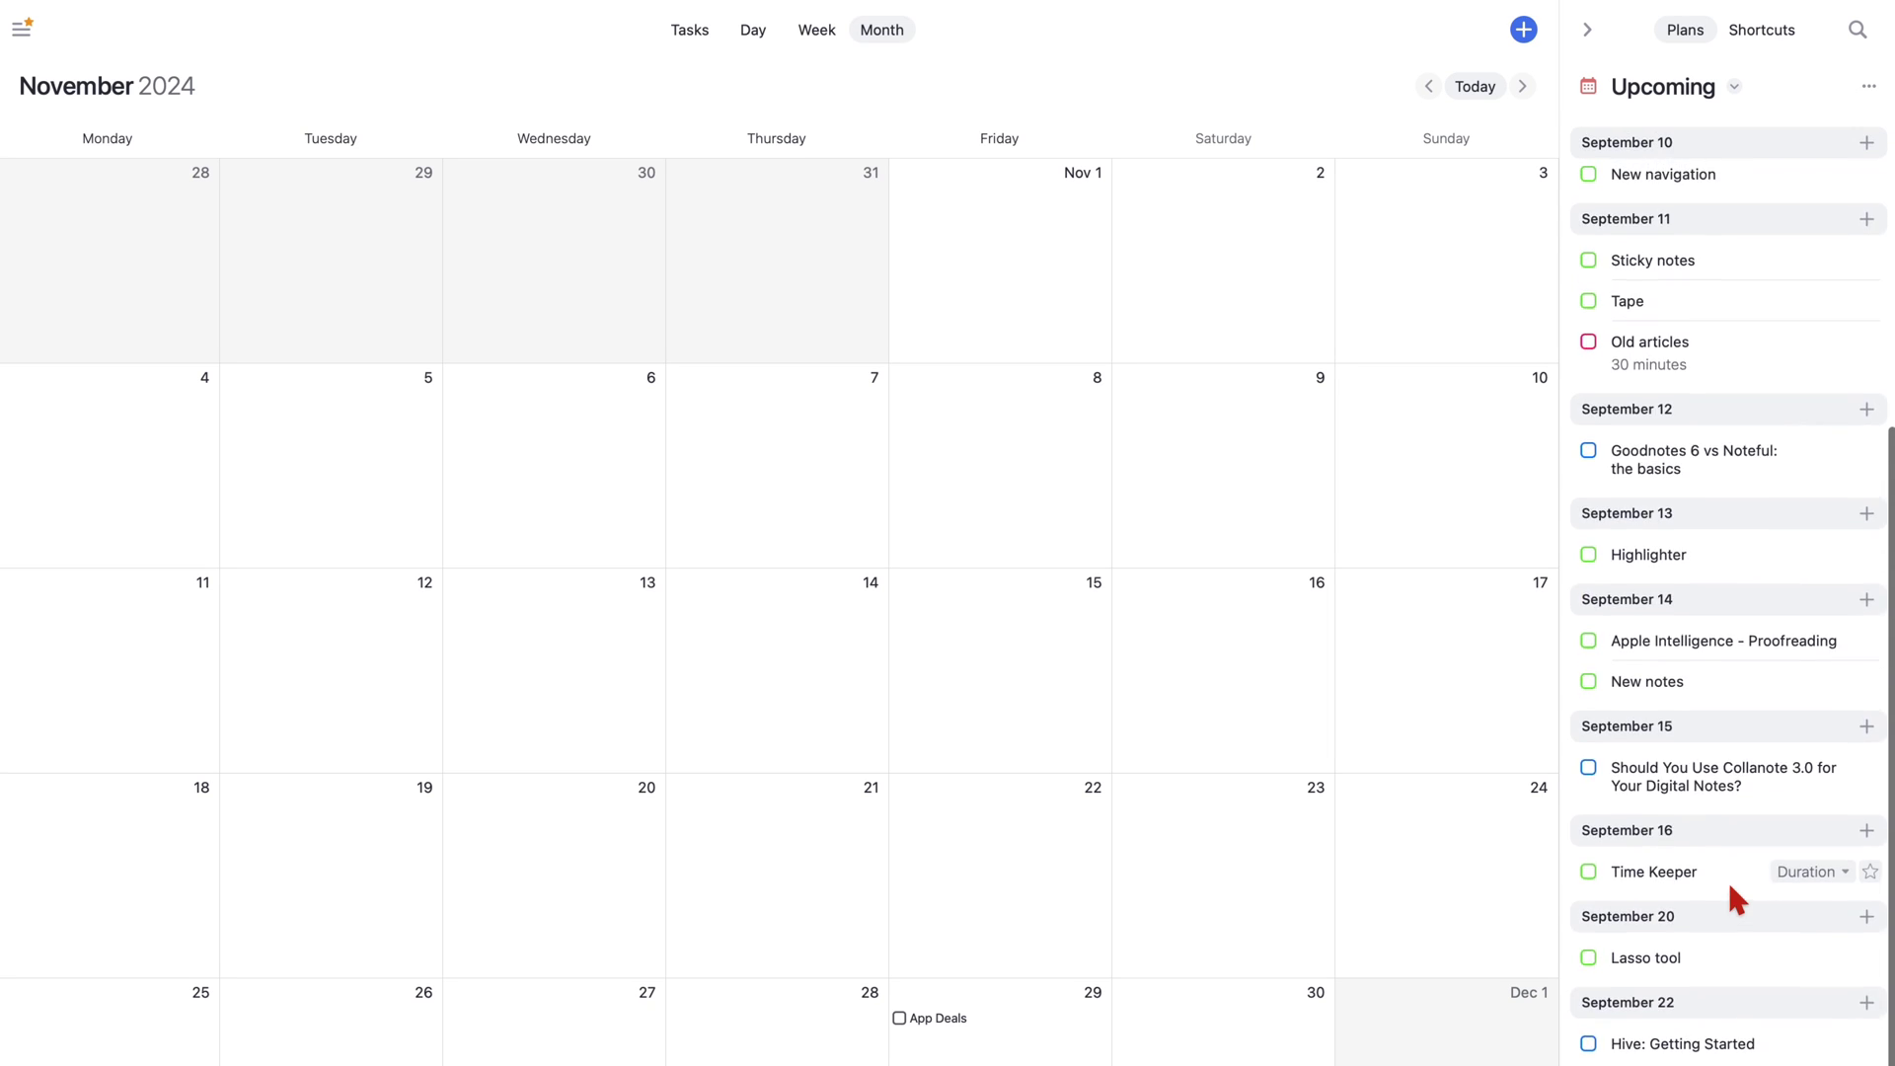
scroll(1727, 873, up, 10)
scroll(973, 432, left, 3)
scroll(975, 422, left, 3)
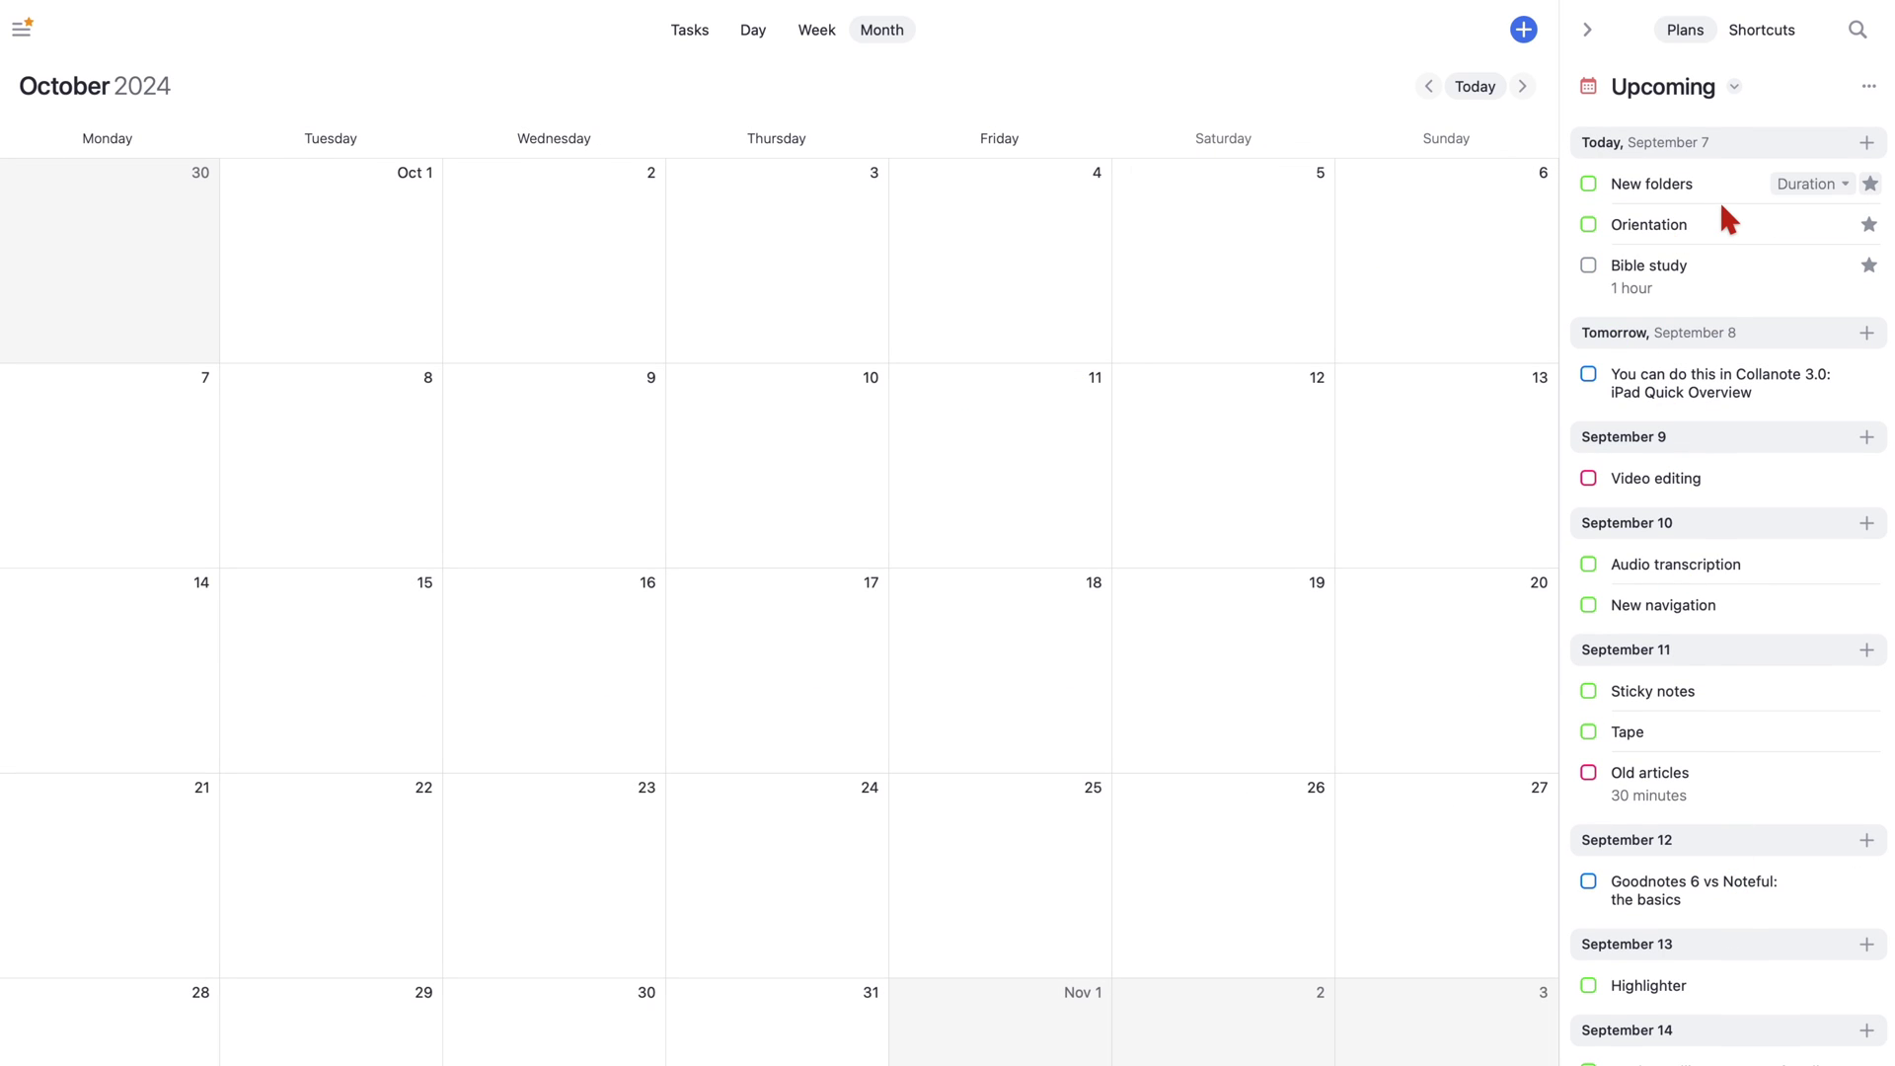
Step: Hide the planner and switch from the month view to the Tasks view
click(1586, 30)
click(860, 32)
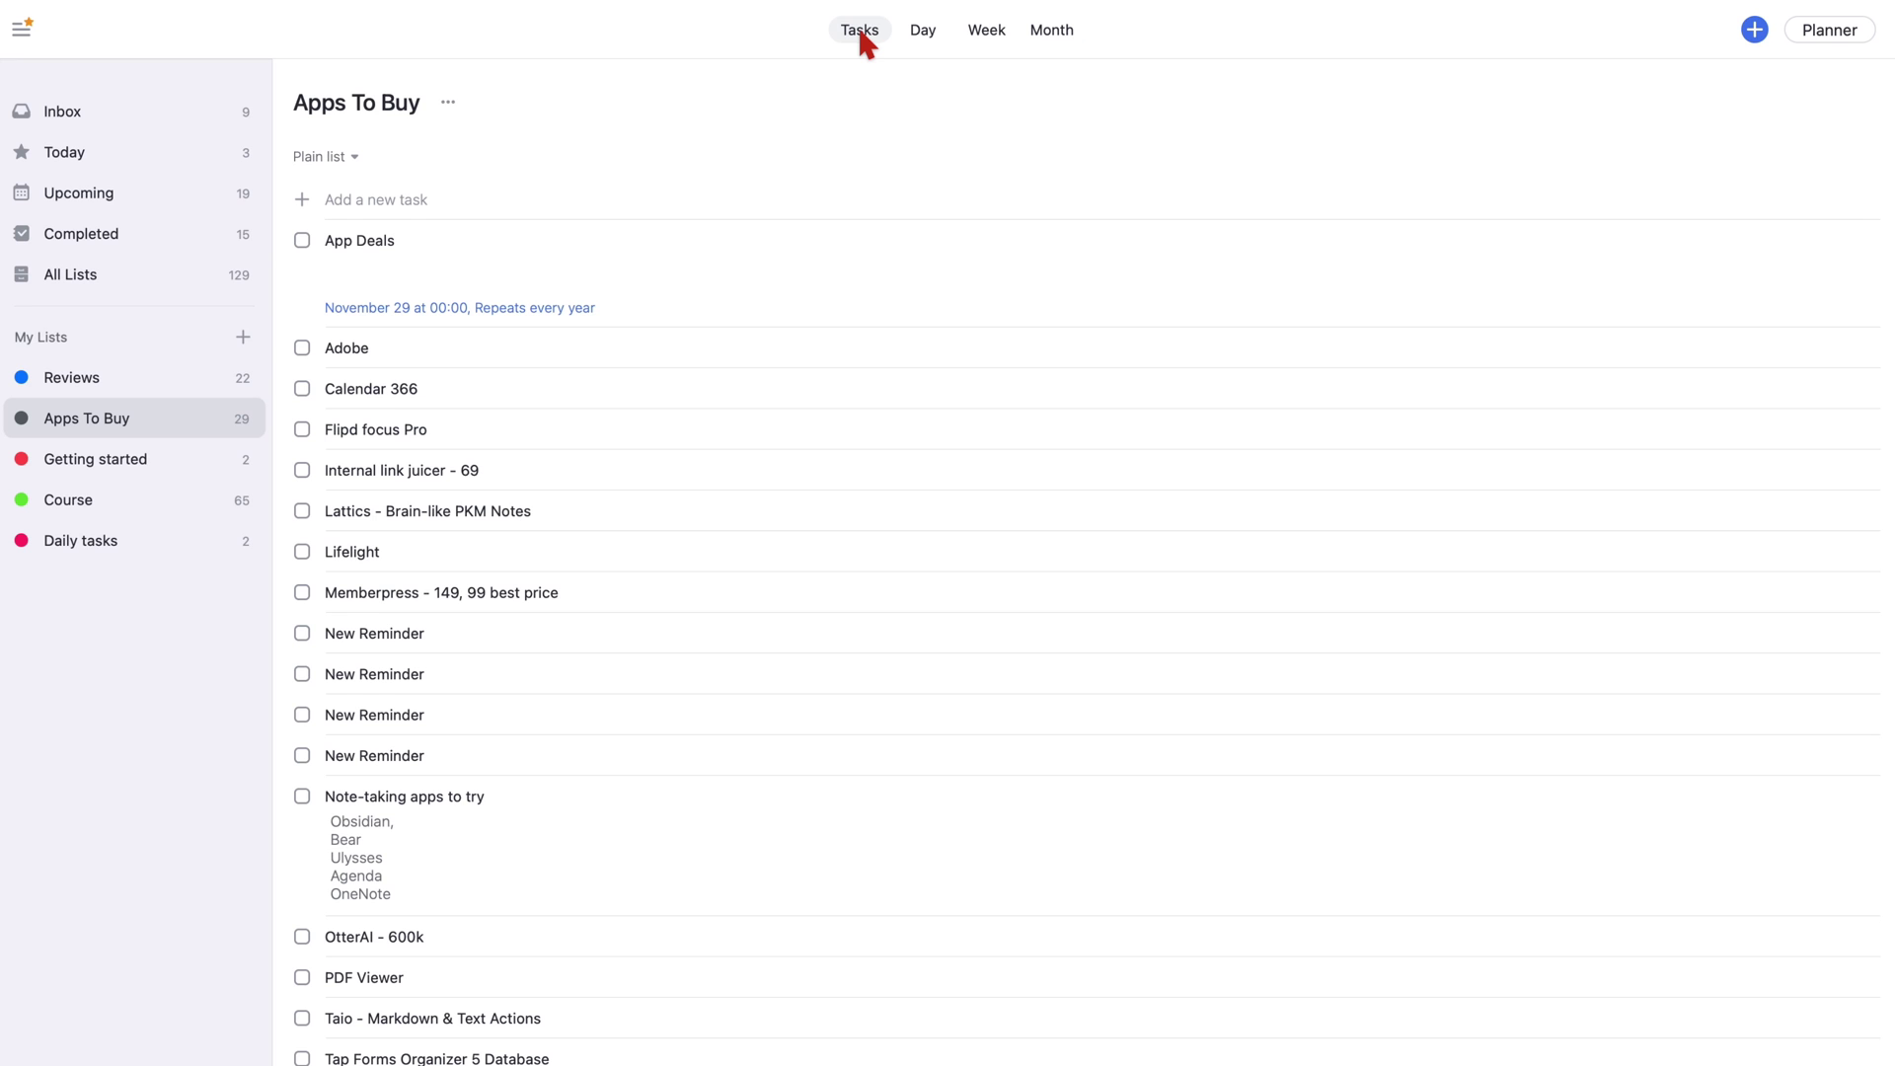